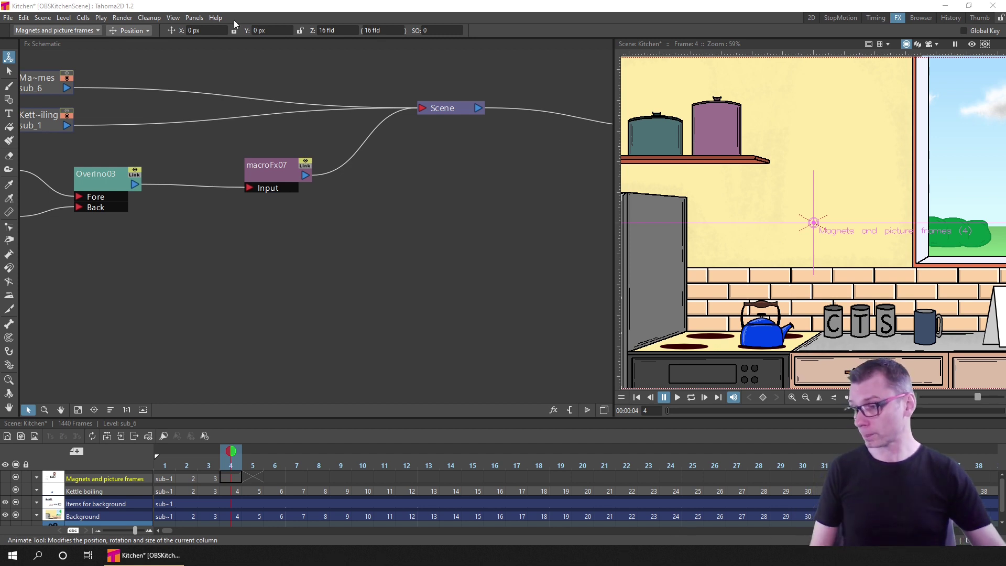
# Create a new project named TextureInPerspective, discarding the changes to the current scene.
pyautogui.click(194, 17)
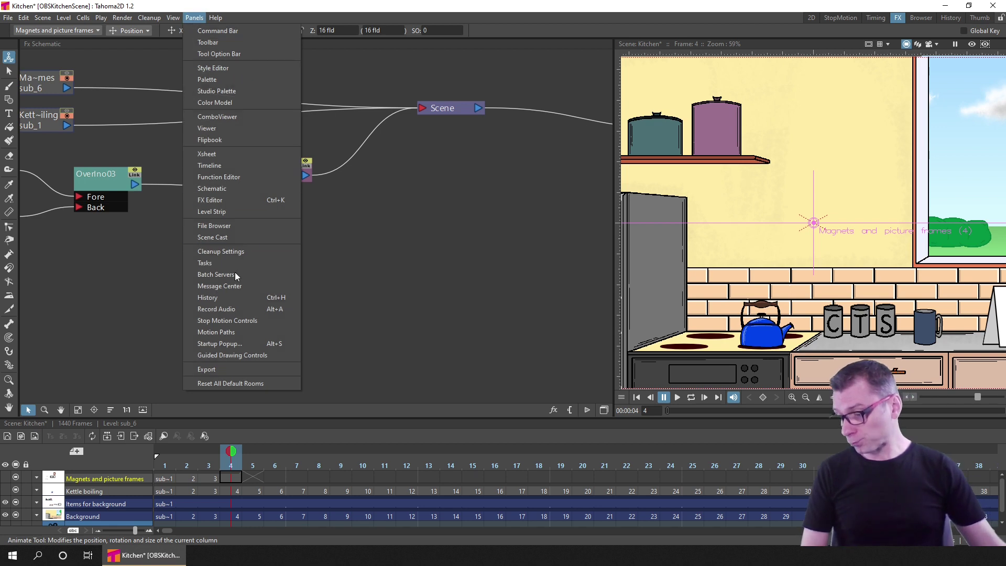
pyautogui.click(248, 341)
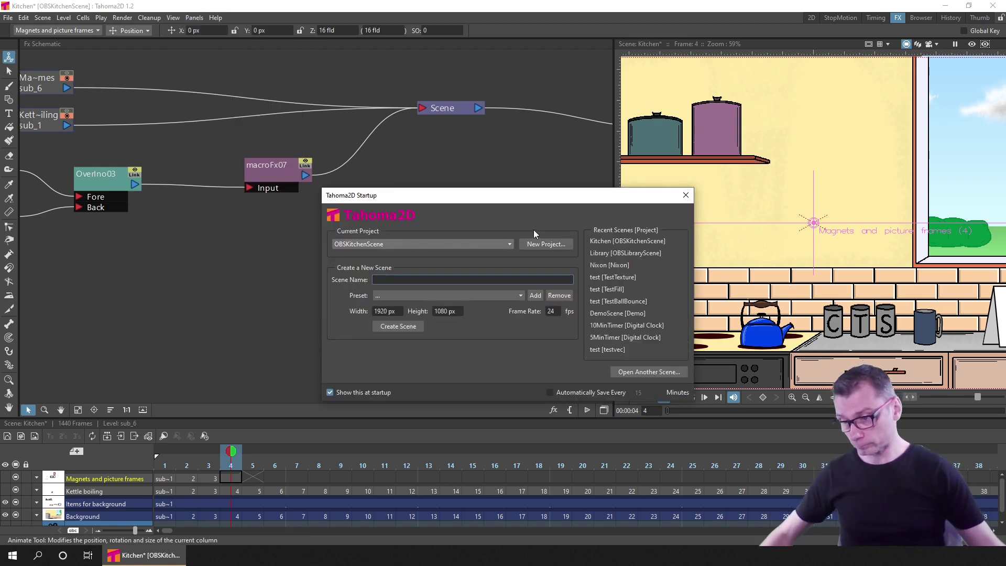
pyautogui.click(546, 244)
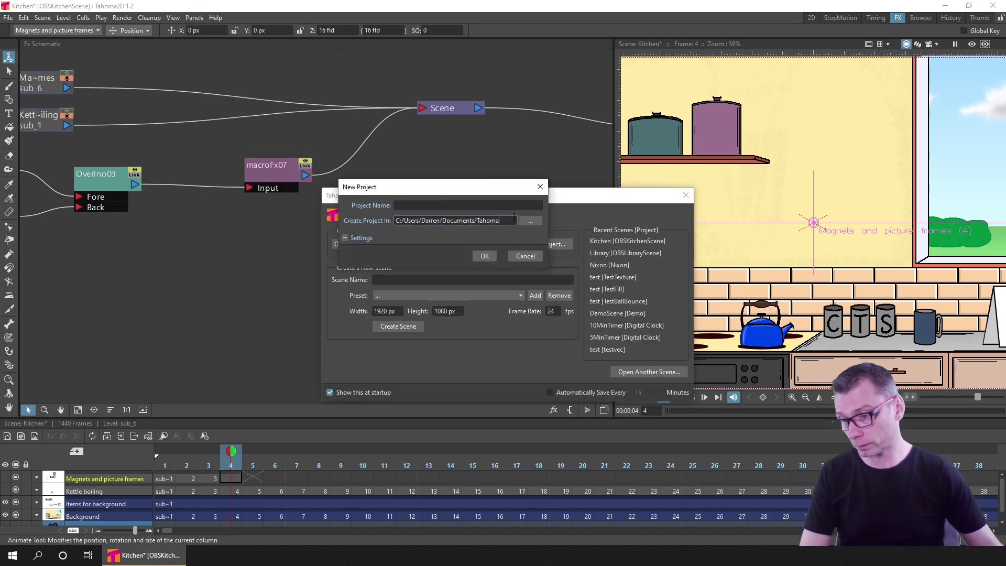
pyautogui.click(489, 205)
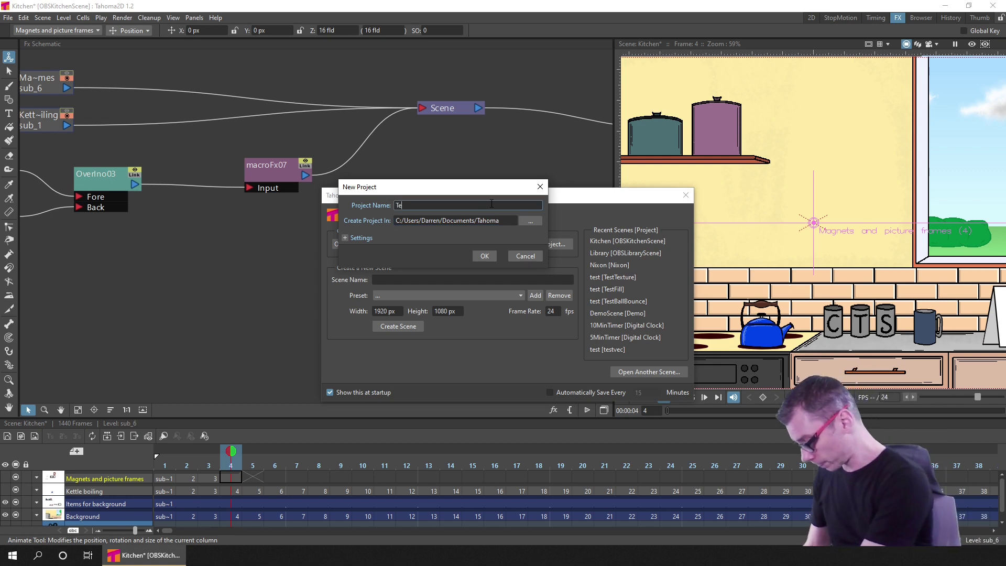
pyautogui.write('TextureInP')
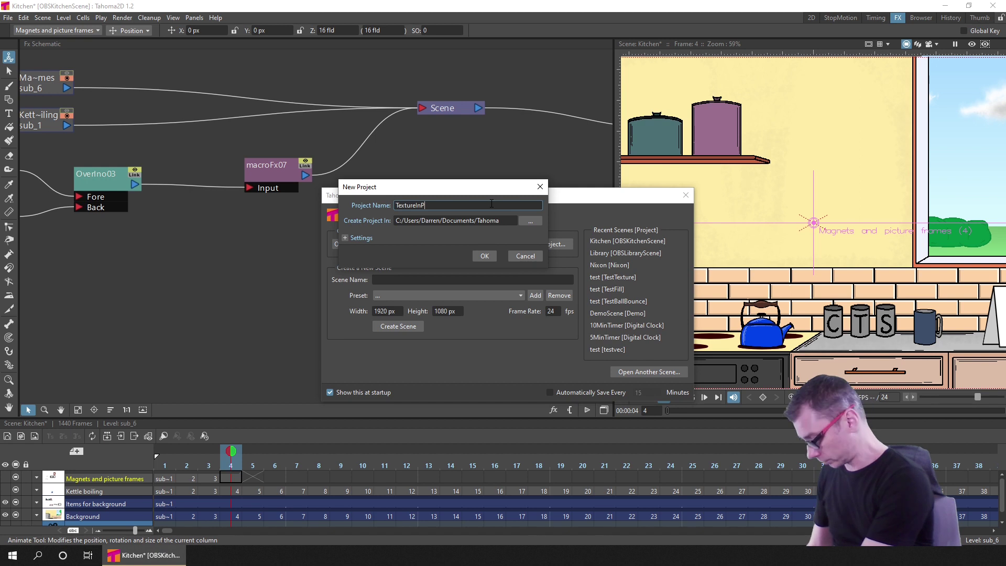
pyautogui.write('erspective')
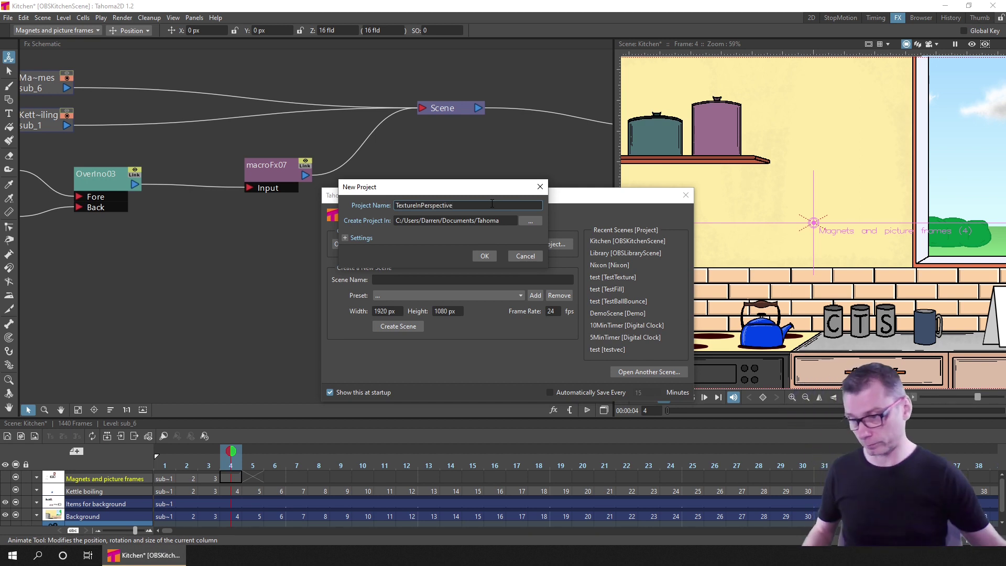
pyautogui.click(477, 256)
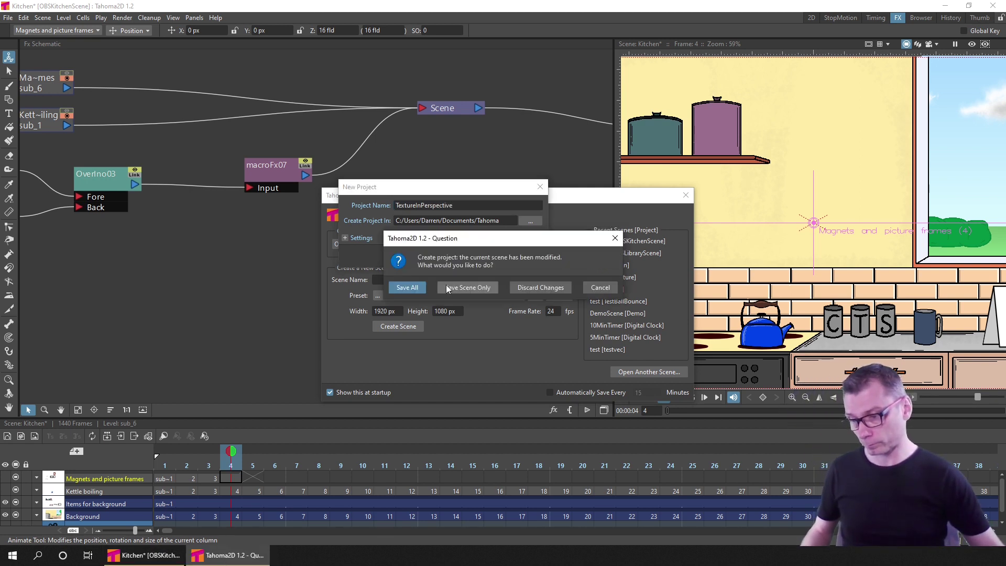
pyautogui.click(525, 288)
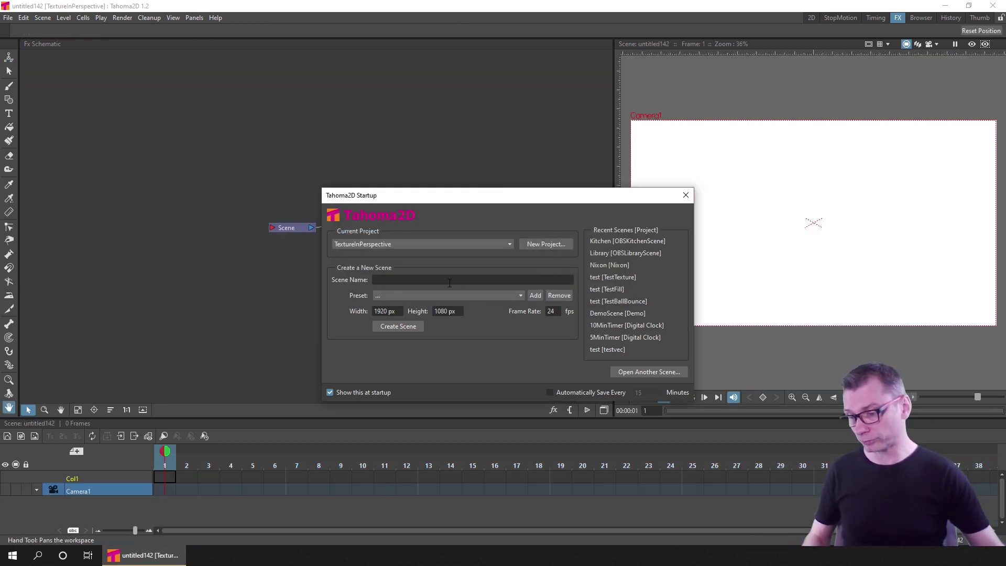
# Create a new scene named Test at 1920 x 1080 px and 24 fps.
pyautogui.click(450, 281)
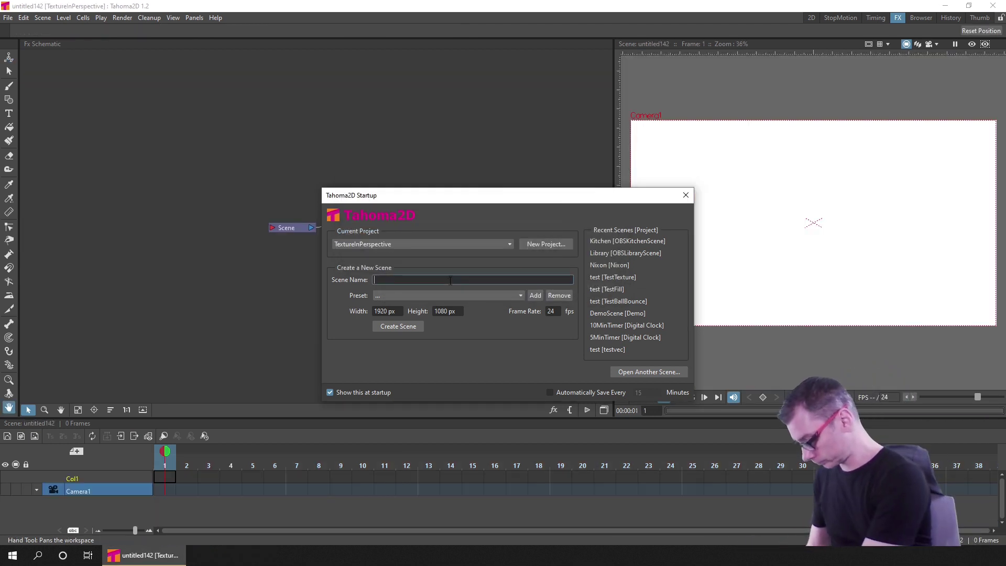
pyautogui.write('Test')
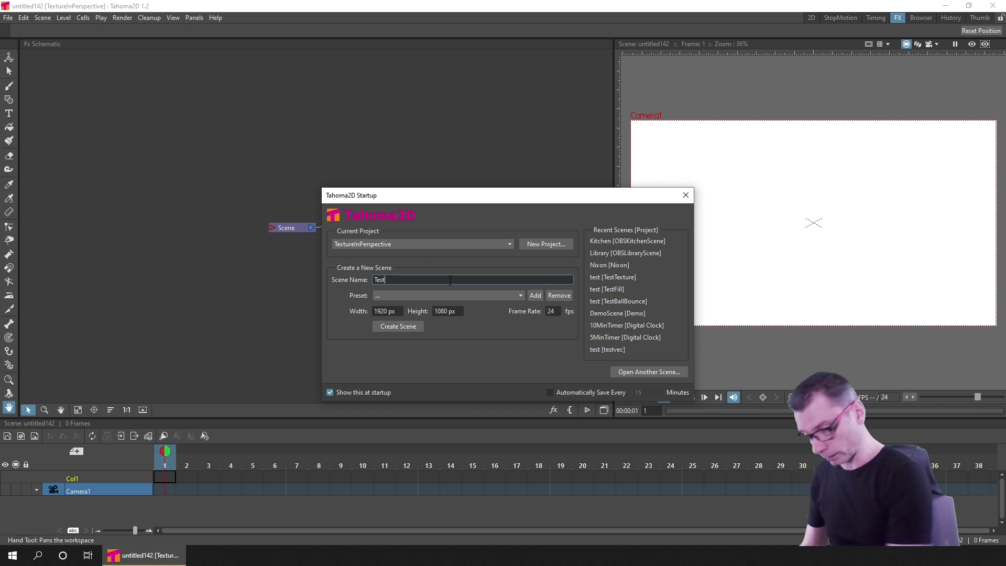
pyautogui.click(418, 325)
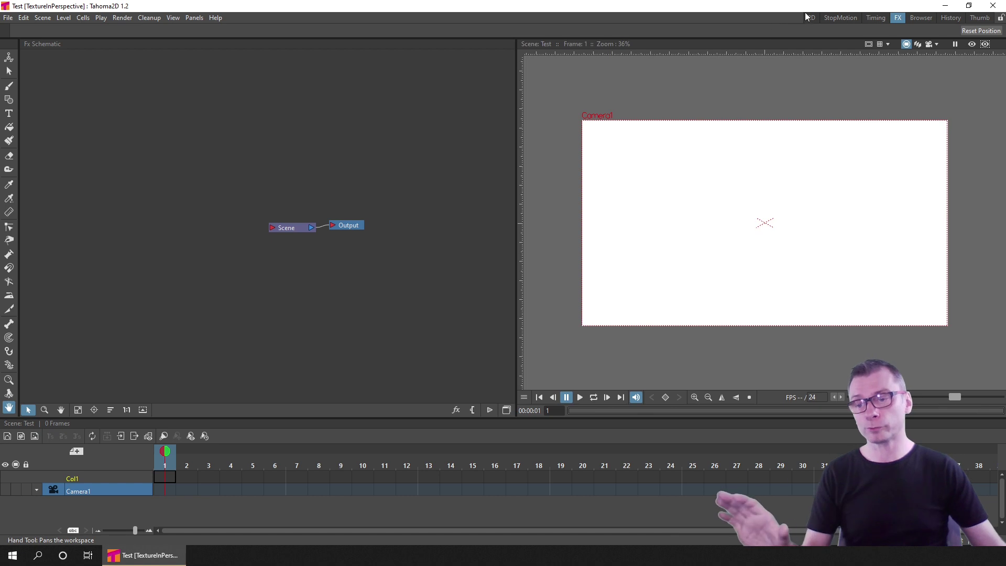
# Switch to the 2D room and add a Smart Raster level named A at 1920 x 1080 px.
pyautogui.click(809, 18)
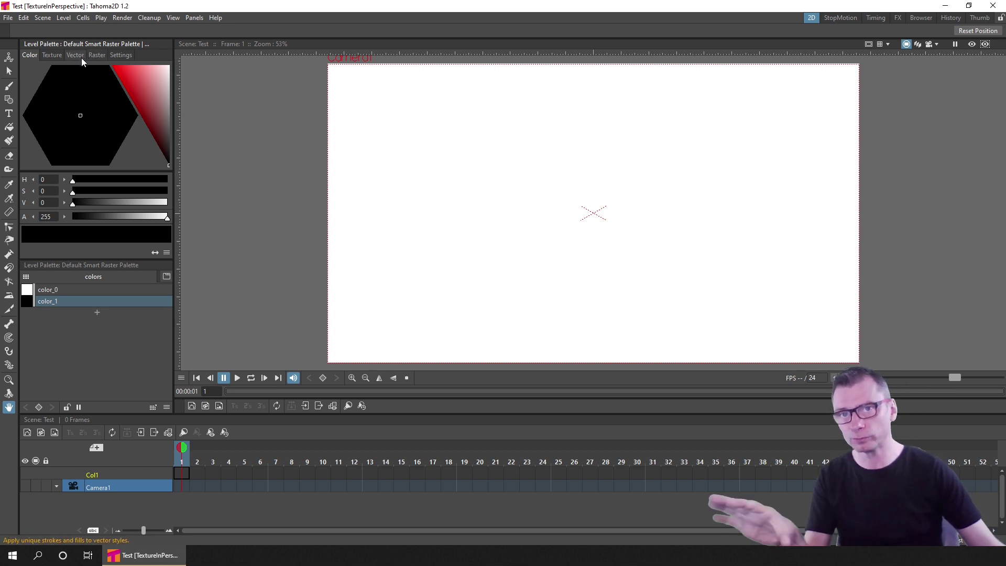
pyautogui.click(8, 406)
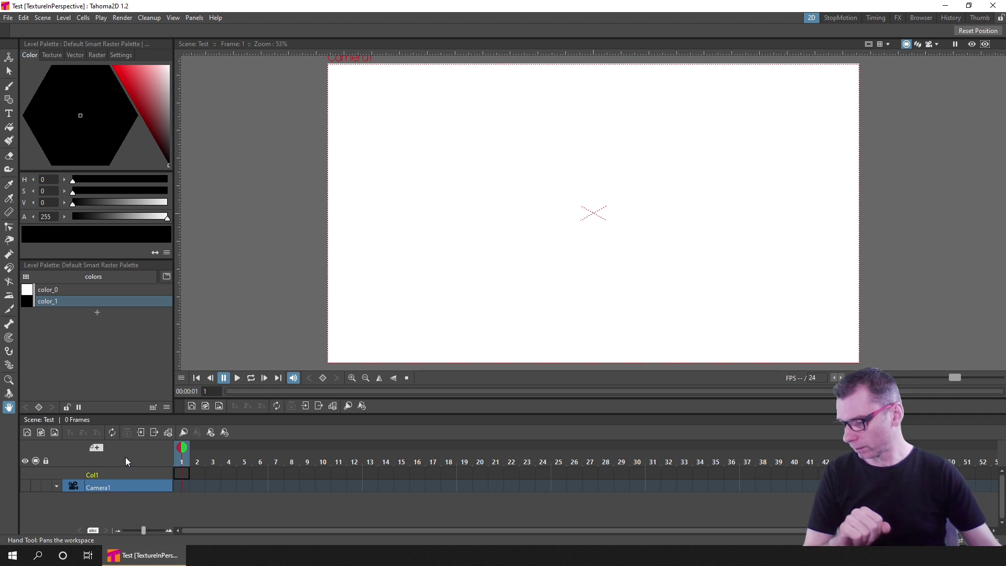
pyautogui.click(41, 433)
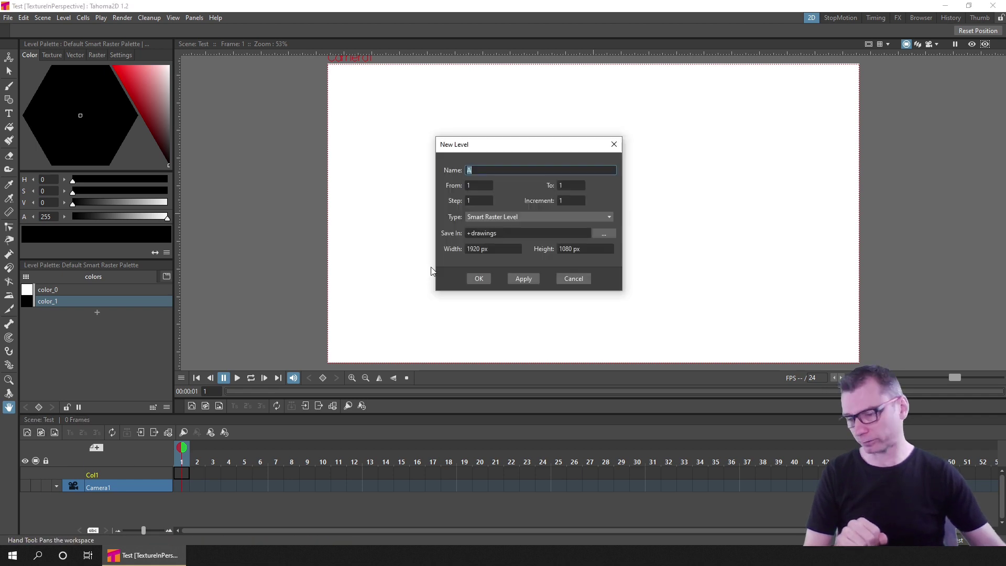
pyautogui.click(478, 263)
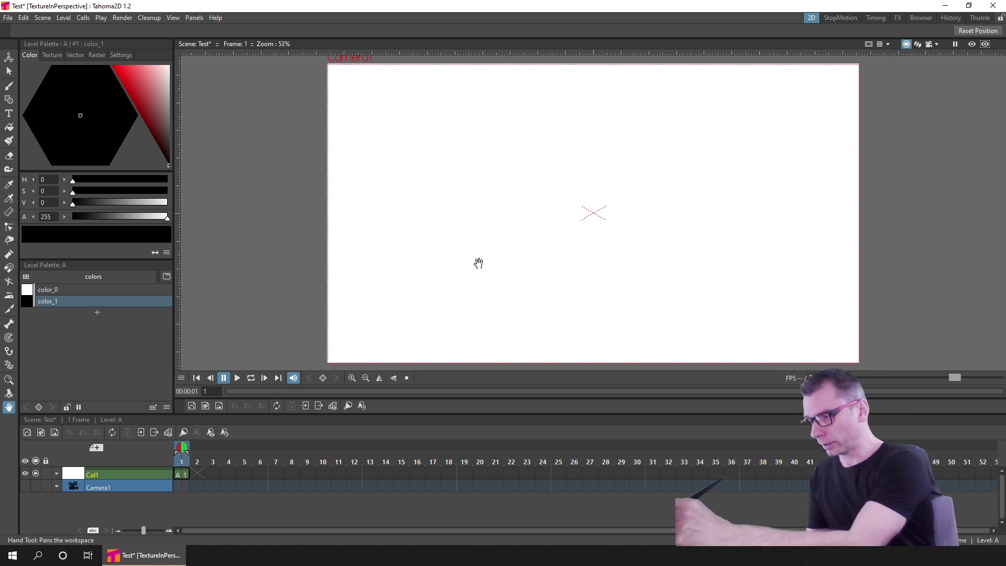
# Add a new style to the level palette and assign it the checkerboard texture.
pyautogui.click(53, 56)
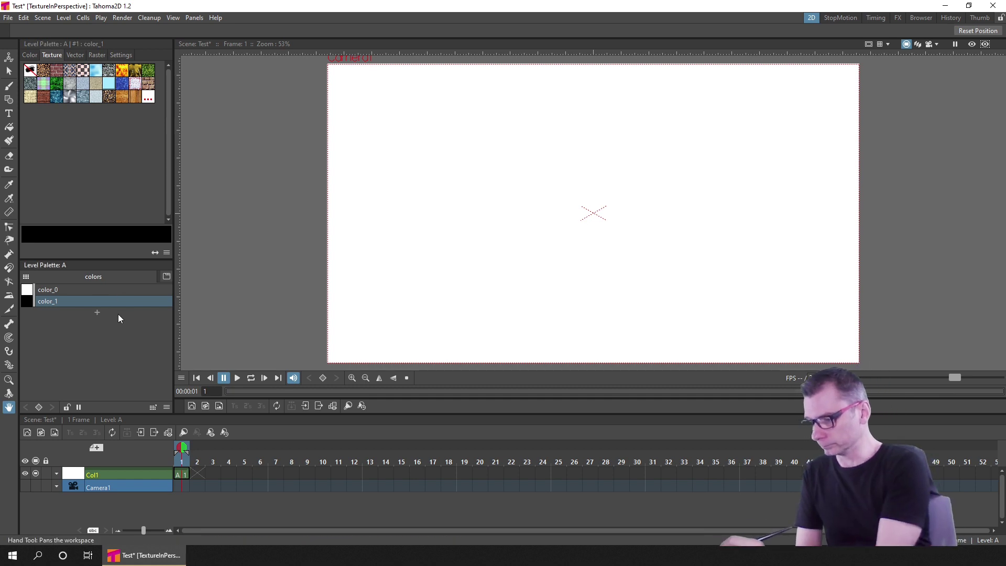
pyautogui.click(96, 314)
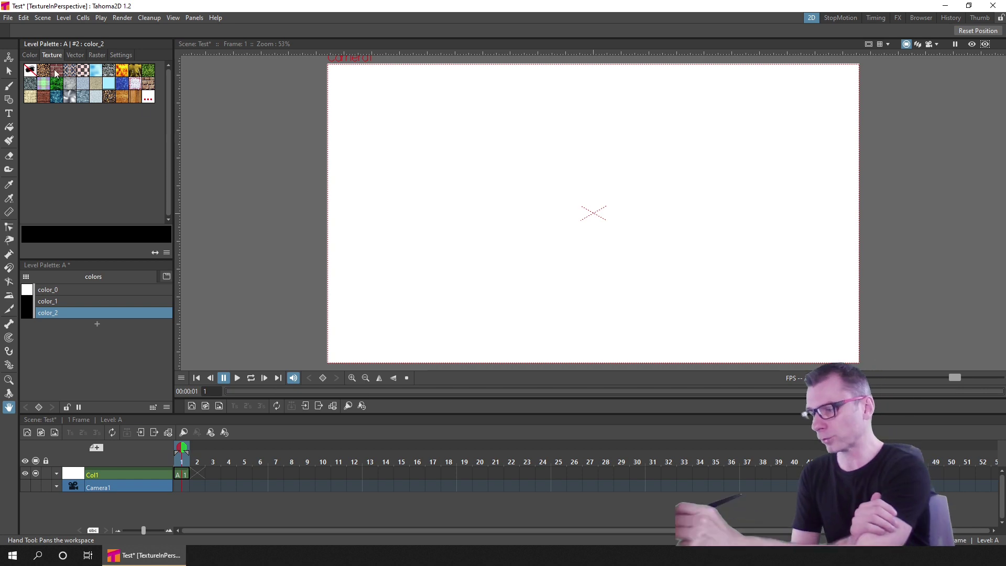
pyautogui.click(83, 71)
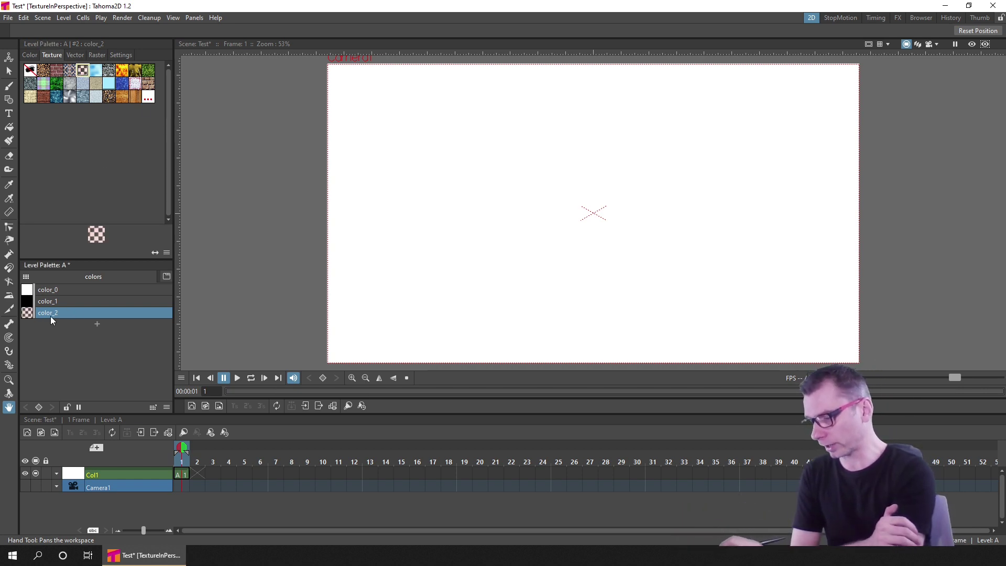
pyautogui.moveTo(73, 290)
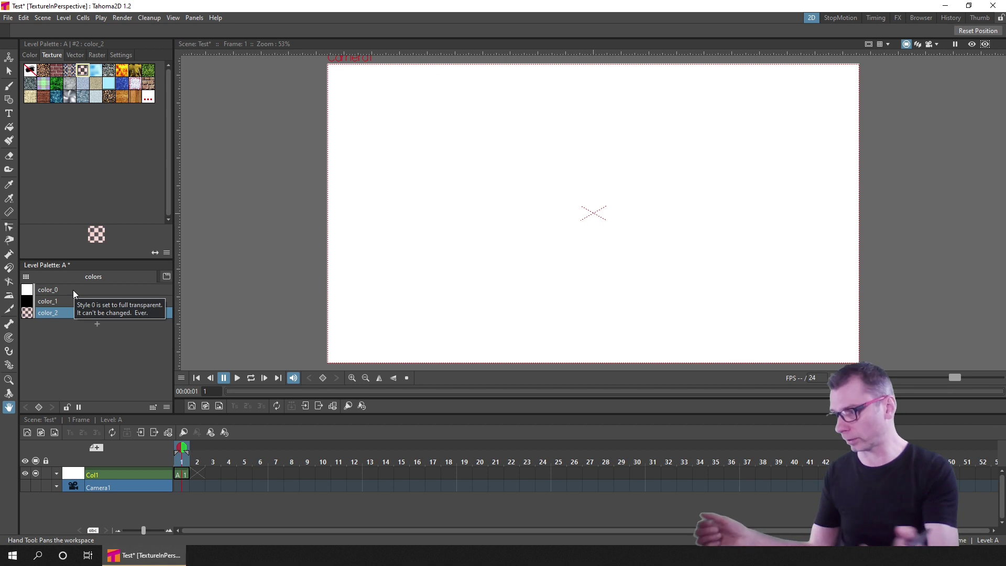
# Activate the Fill tool with Frame Range turned off, and save the scene.
pyautogui.click(11, 129)
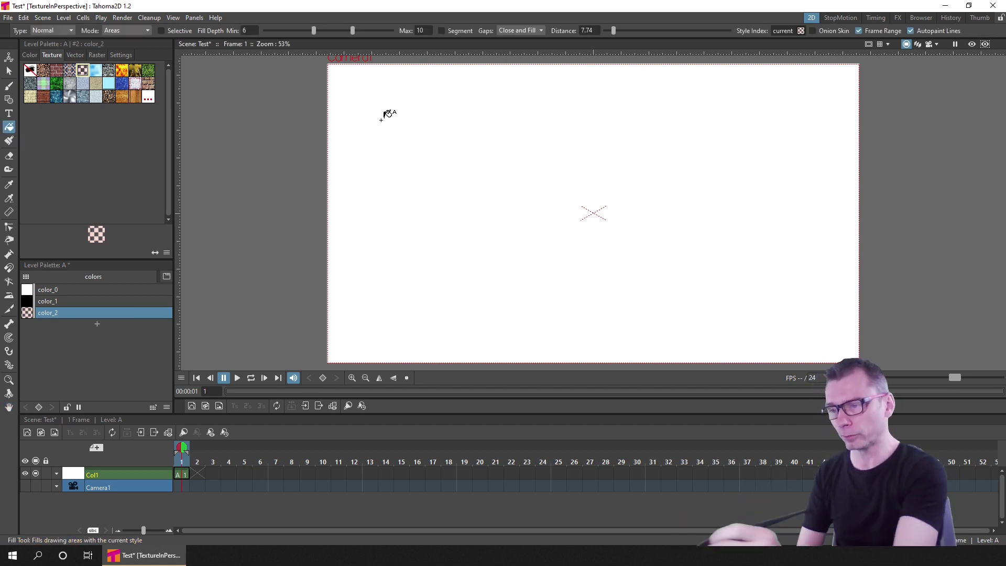
pyautogui.click(858, 30)
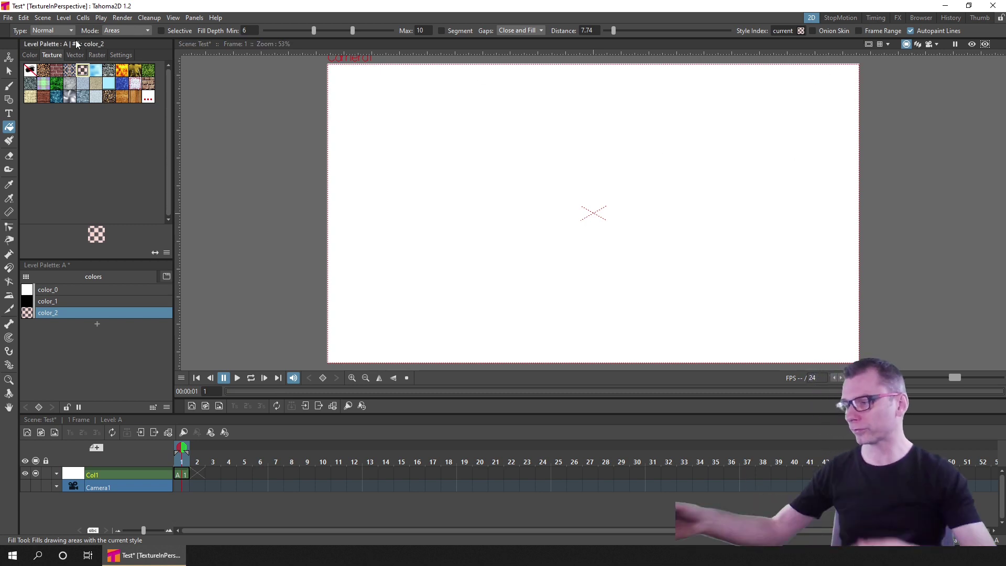
pyautogui.hotkey('ctrl', 's')
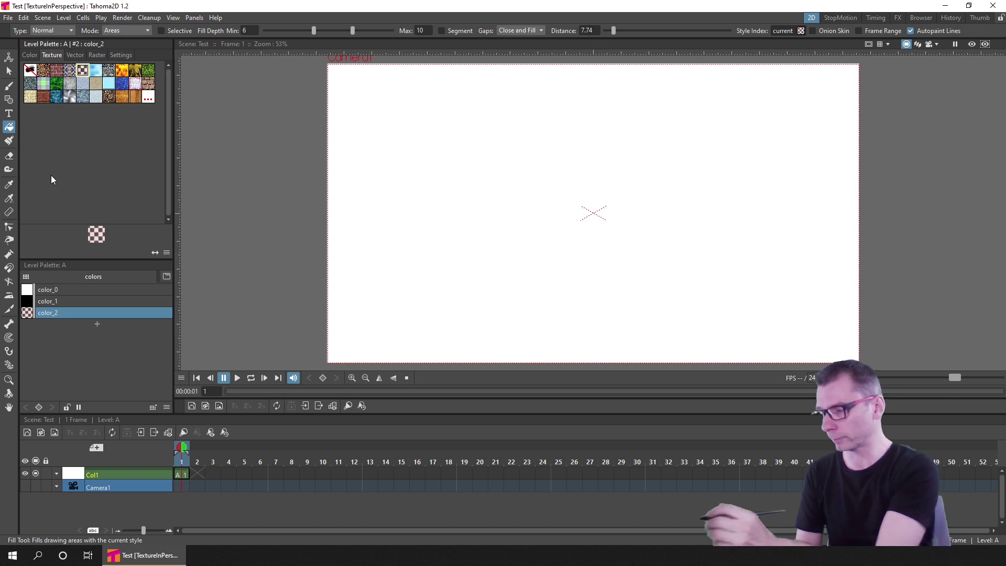
# Turn off the brush's Pencil mode and lower its minimum size to 3.12.
pyautogui.click(8, 86)
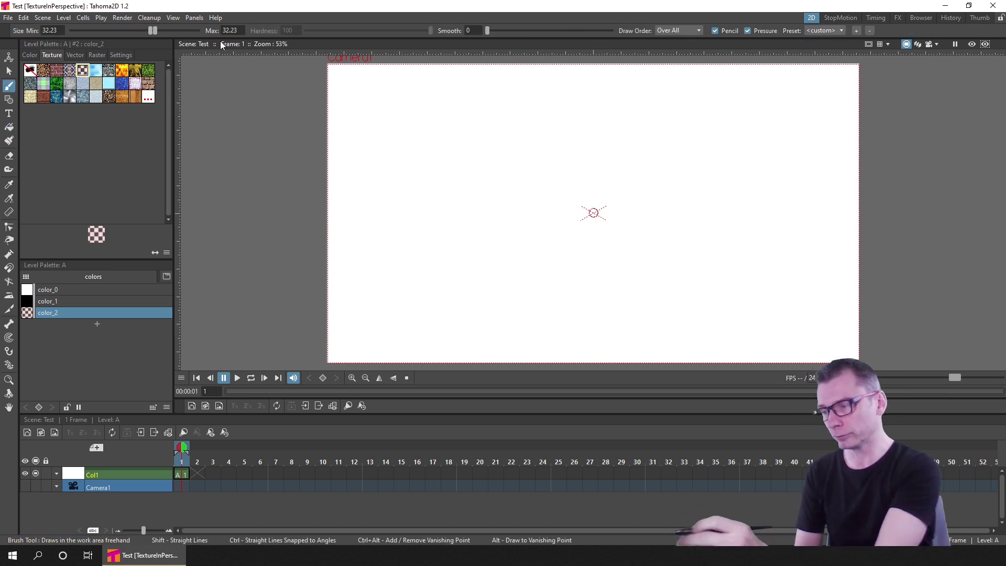
pyautogui.click(715, 31)
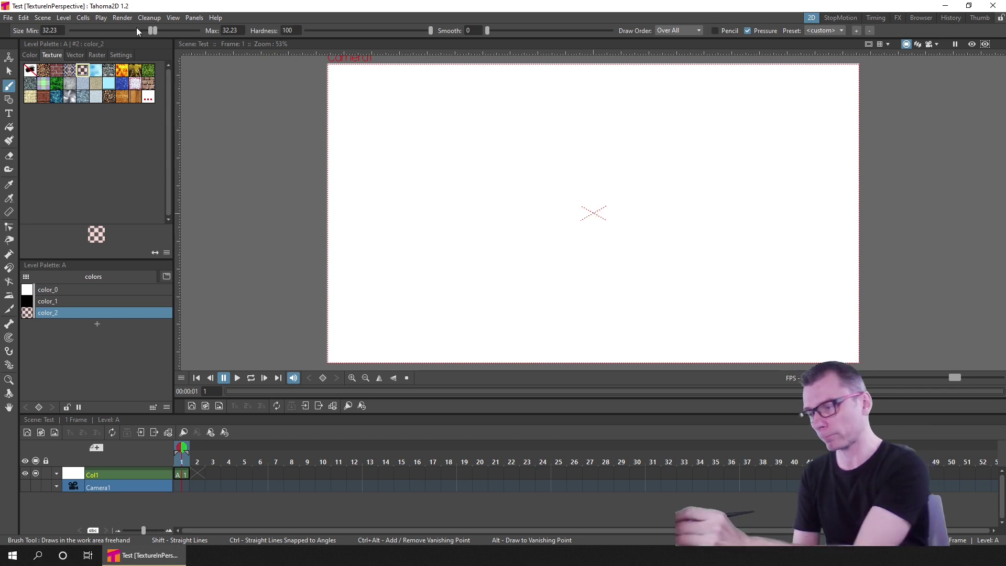
pyautogui.moveTo(150, 30); pyautogui.dragTo(76, 31)
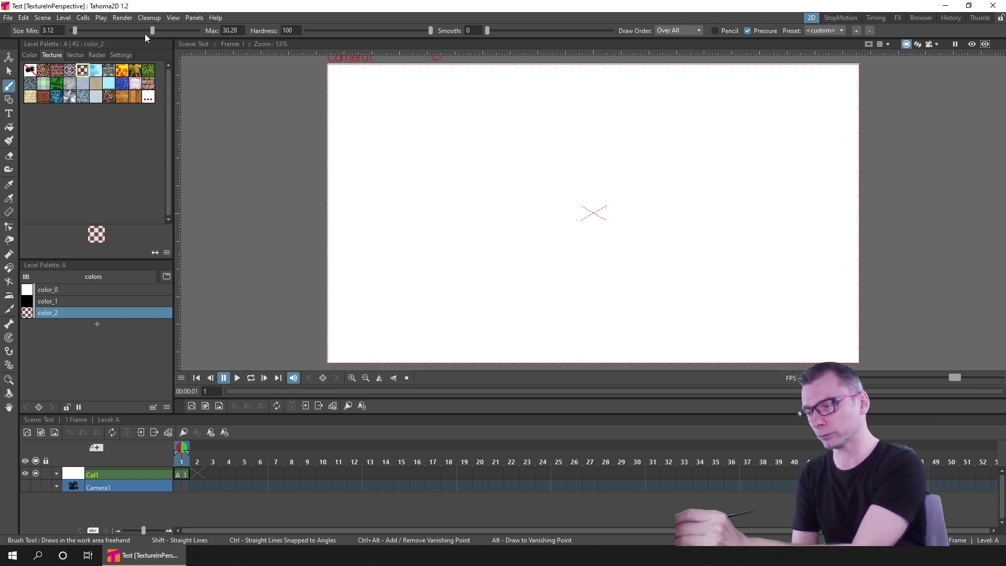
# Fill the whole frame with the checkerboard style, leaving the Fill tool's Frame Range off, and save the scene.
pyautogui.press('f')
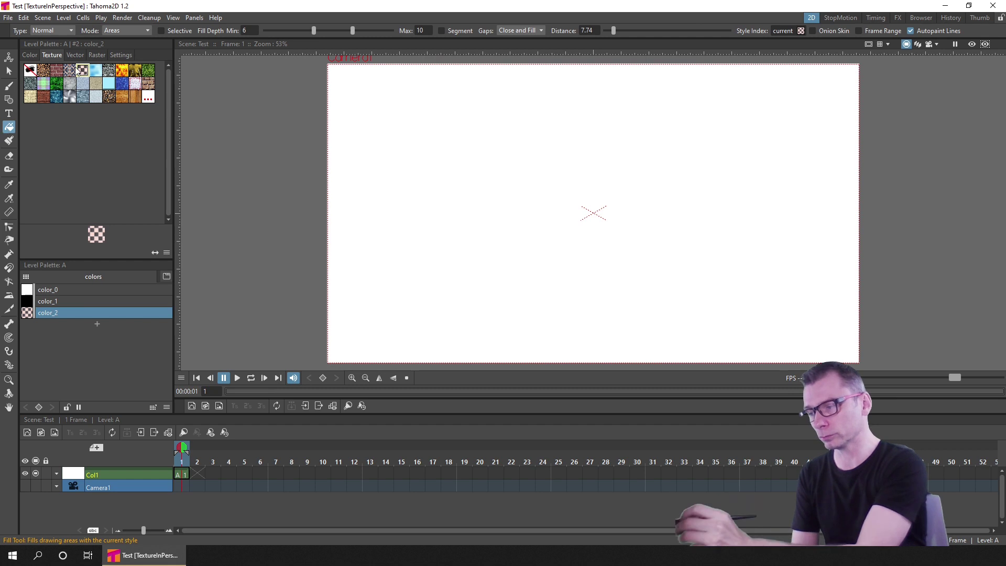
pyautogui.click(857, 31)
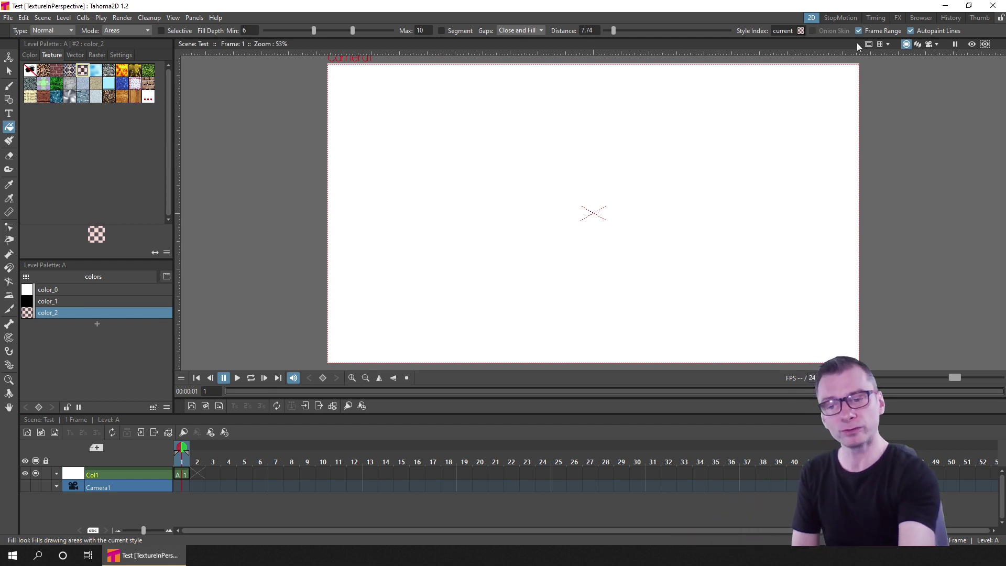
pyautogui.click(858, 31)
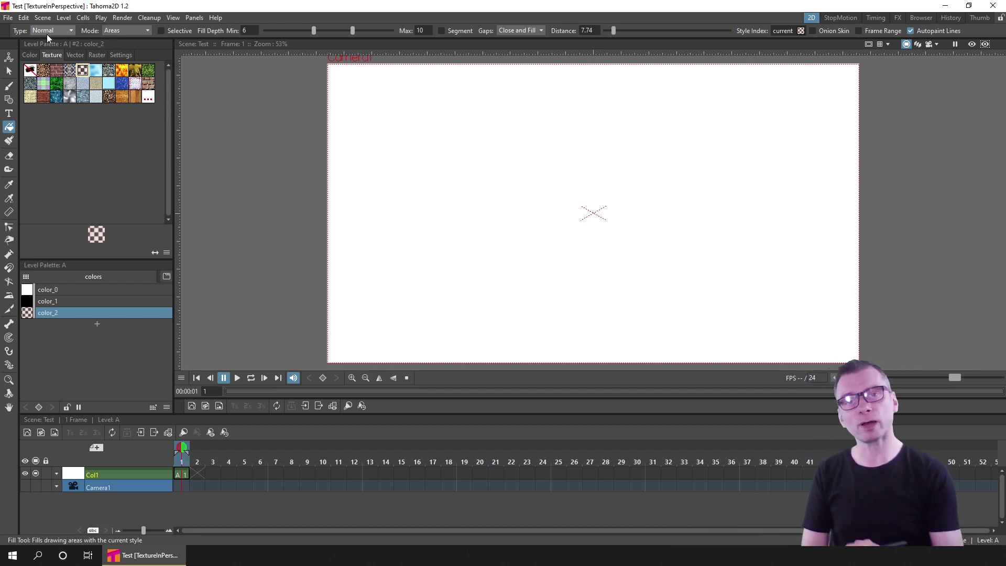
pyautogui.click(610, 156)
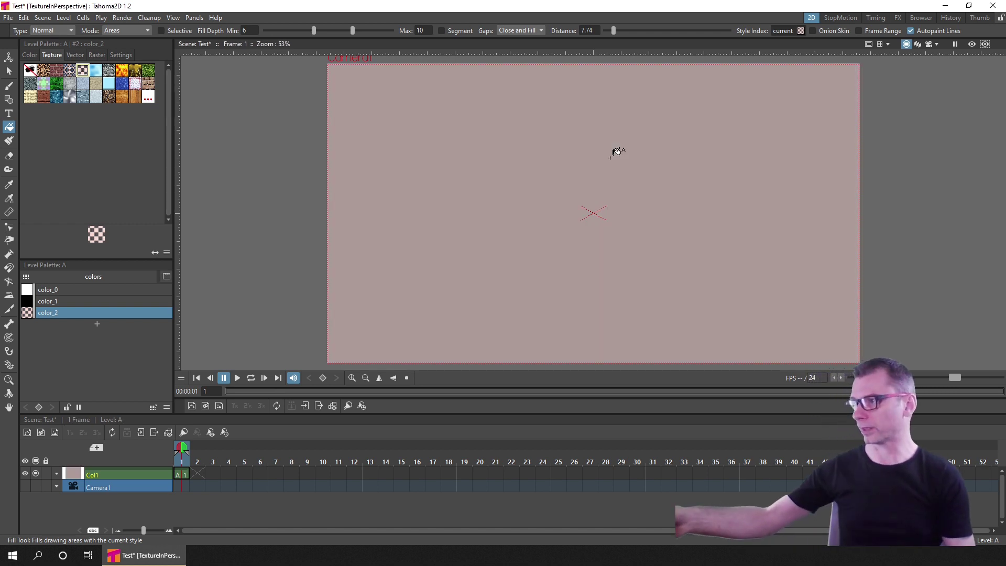
pyautogui.hotkey('ctrl', 's')
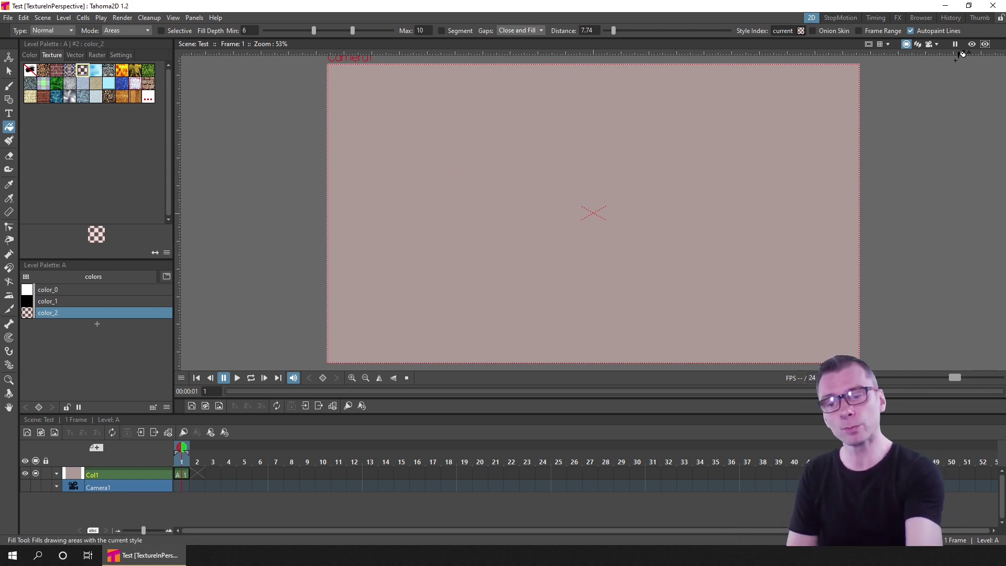
# Preview the rendered checkerboard texture in the viewer and return to the normal view.
pyautogui.click(971, 46)
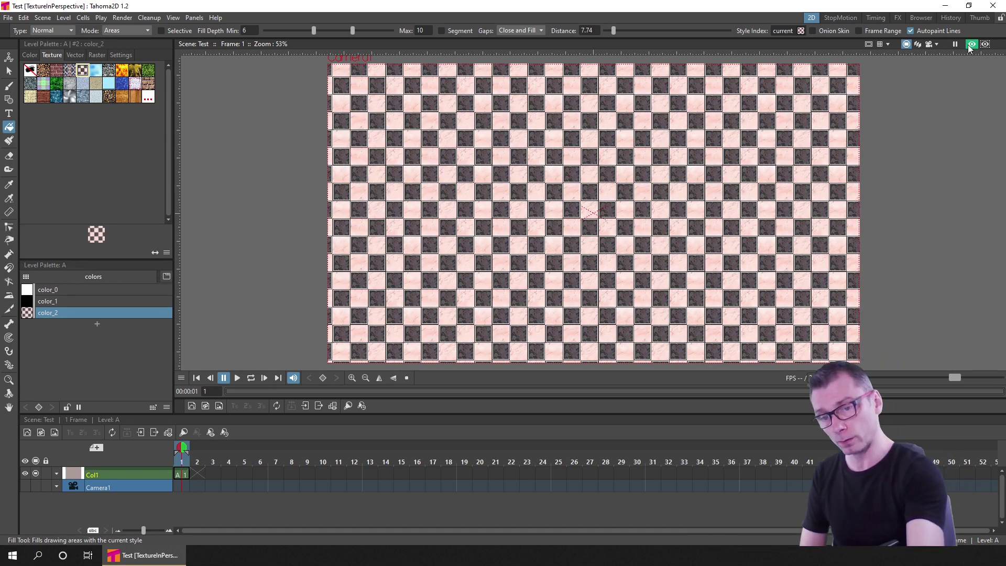
pyautogui.click(969, 46)
pyautogui.click(970, 47)
pyautogui.click(970, 45)
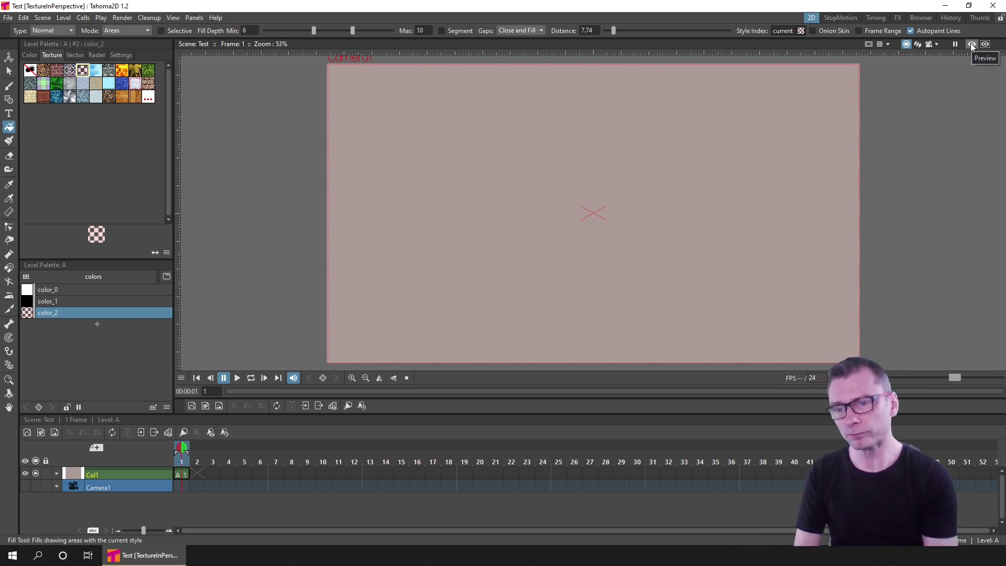
# In the FX room, spread the schematic nodes apart to leave a wide gap between Col1 and Scene.
pyautogui.click(897, 18)
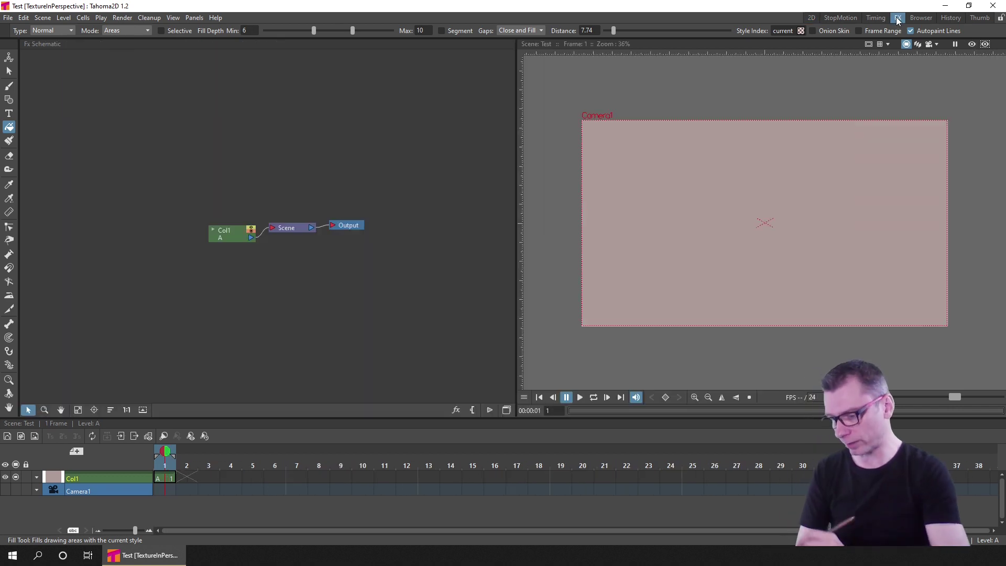
pyautogui.press('a')
pyautogui.moveTo(226, 236); pyautogui.dragTo(126, 236)
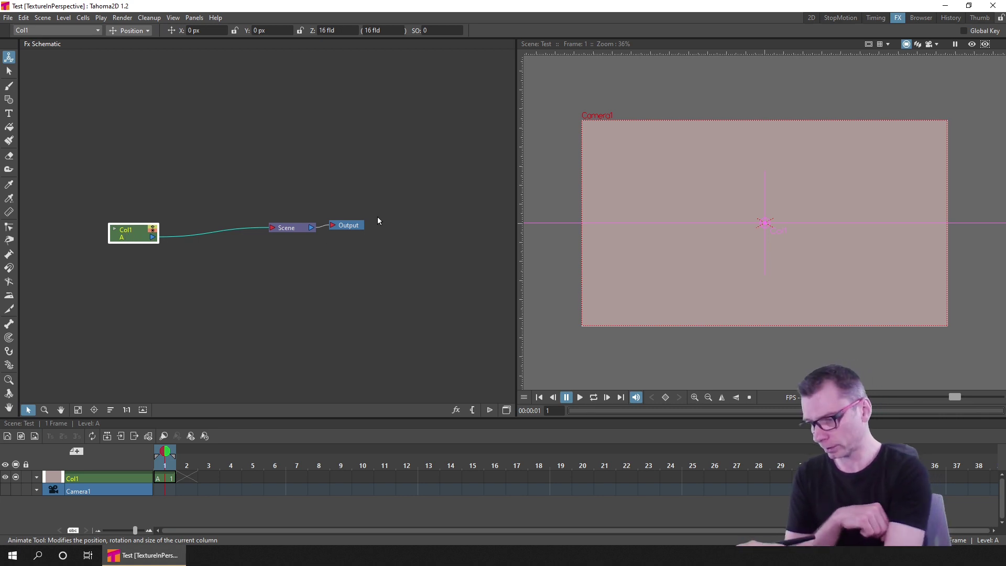
pyautogui.moveTo(438, 212); pyautogui.dragTo(351, 227)
pyautogui.click(326, 276)
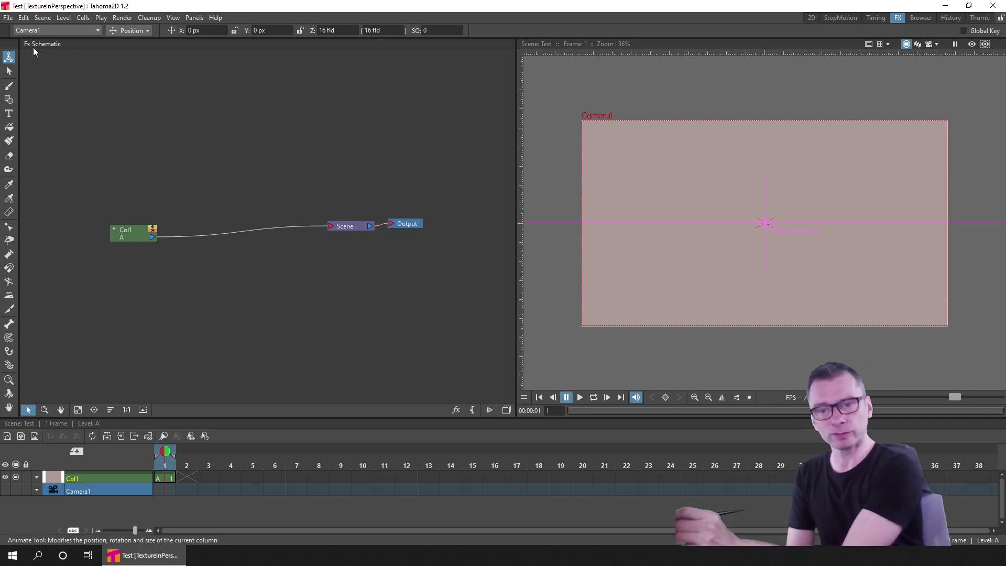
# Lock the FX room's panel layout, view the stage schematic and return to the FX schematic.
pyautogui.click(1000, 19)
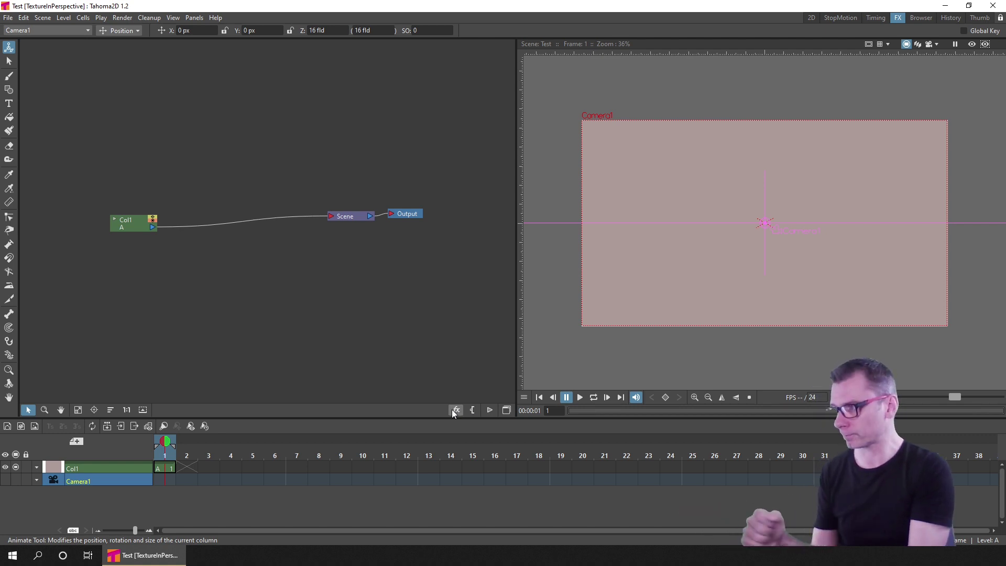
pyautogui.click(507, 411)
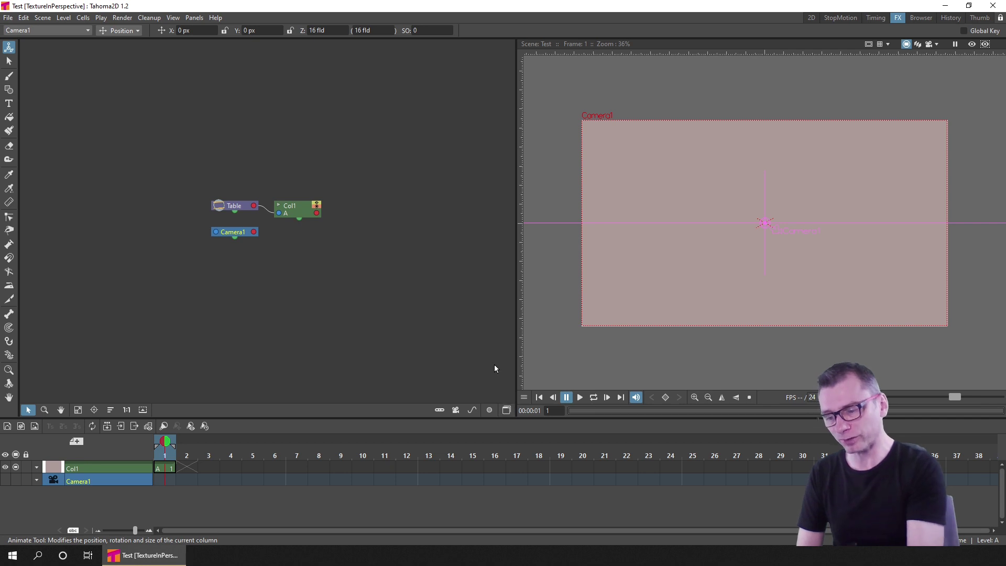
pyautogui.click(507, 410)
pyautogui.click(507, 410)
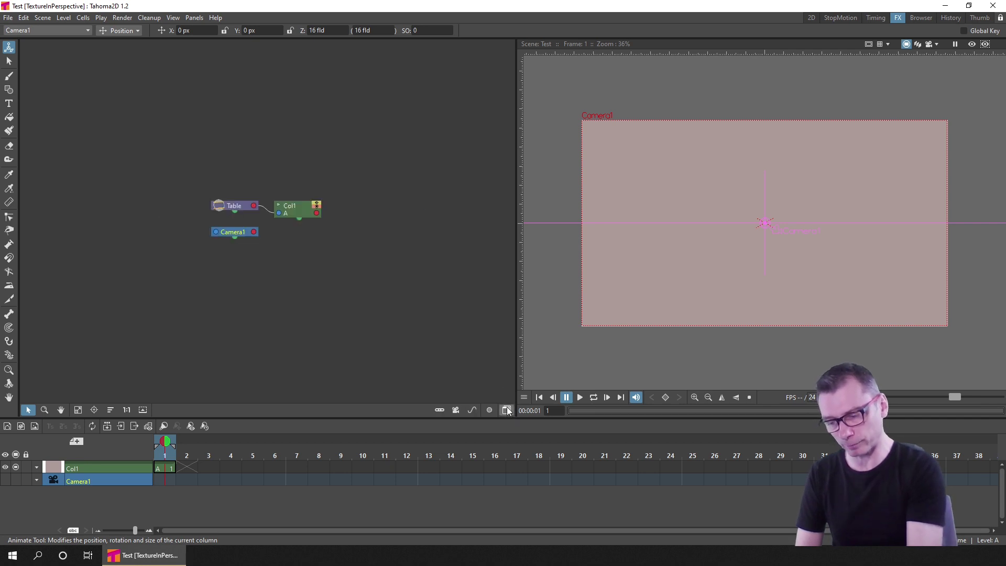
pyautogui.click(507, 410)
pyautogui.click(506, 410)
pyautogui.click(507, 410)
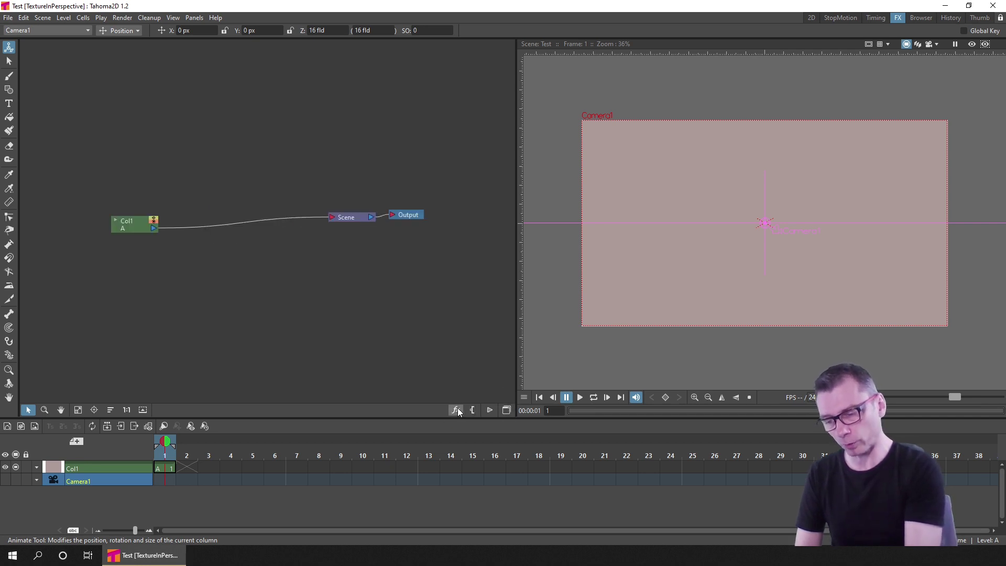
pyautogui.click(126, 225)
pyautogui.rightClick(124, 224)
pyautogui.moveTo(152, 234)
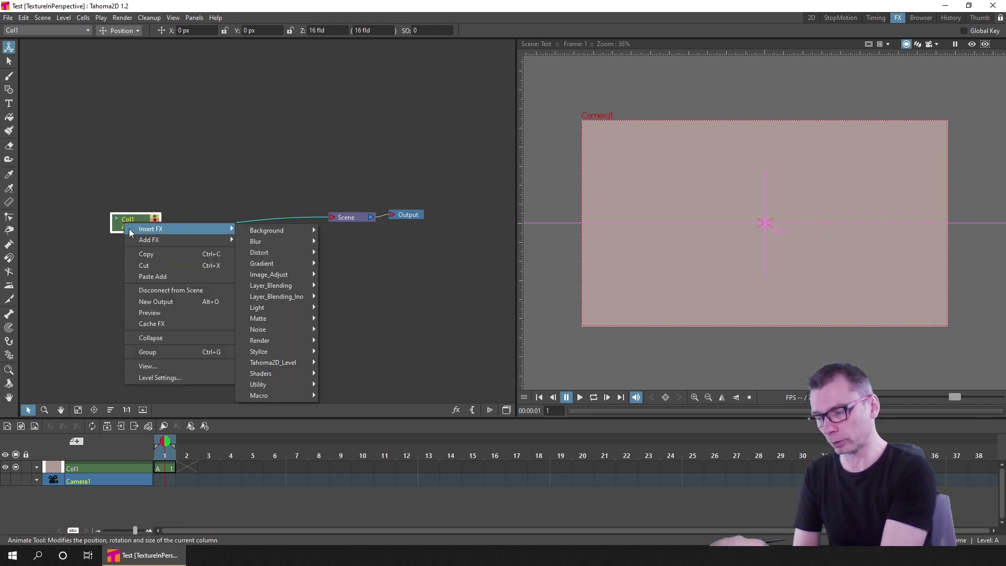
pyautogui.click(199, 190)
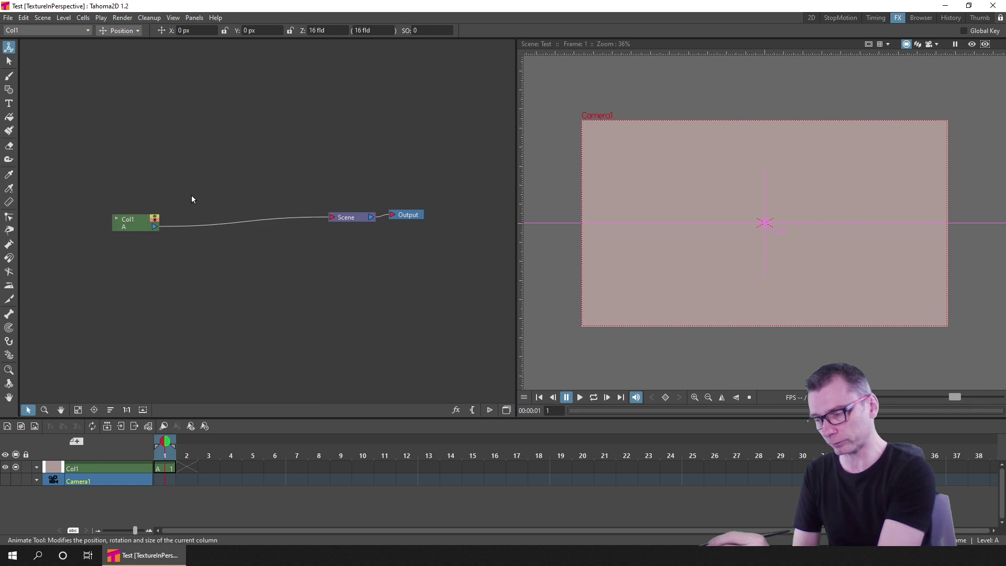
# Open the FX Browser for Col1, try a search for "bloo" and clear the search text.
pyautogui.click(457, 410)
pyautogui.click(407, 381)
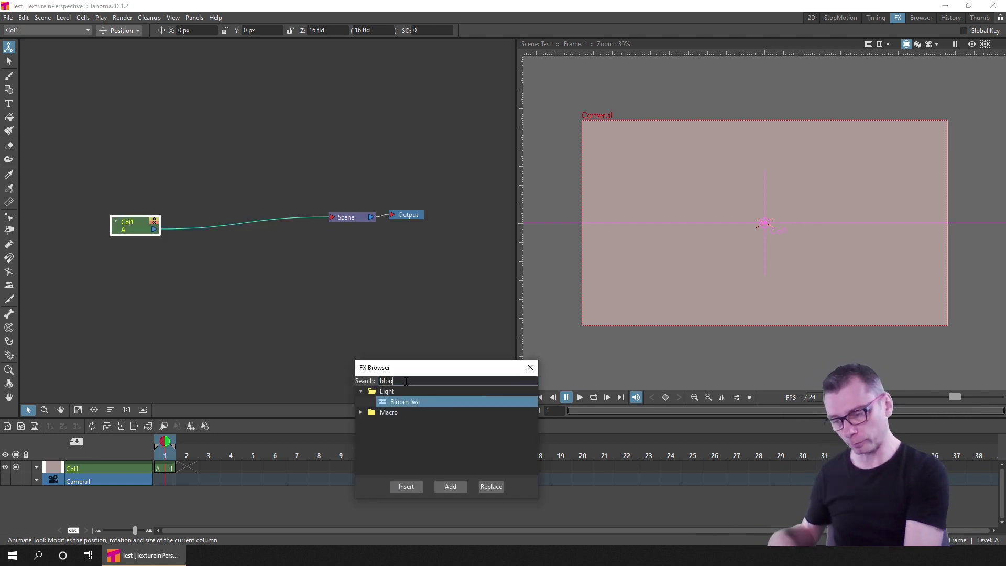
pyautogui.write('bloo')
pyautogui.press('BackSpace')
pyautogui.press('BackSpace')
pyautogui.press('BackSpace')
pyautogui.press('BackSpace')
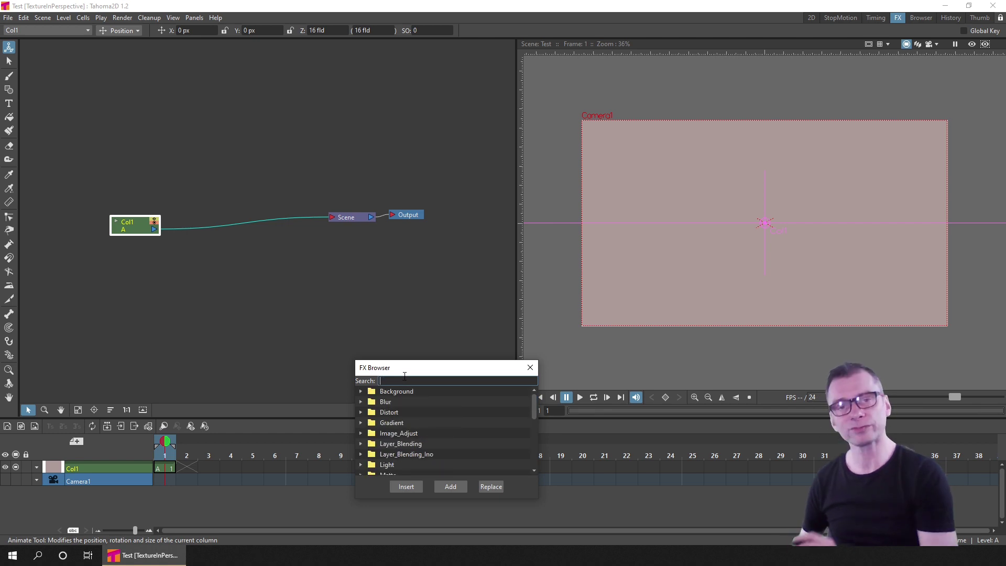
# Search for "persp", insert the Perspective Distort Iwa effect after Col1, and center its node in the gap before Scene.
pyautogui.write('persp')
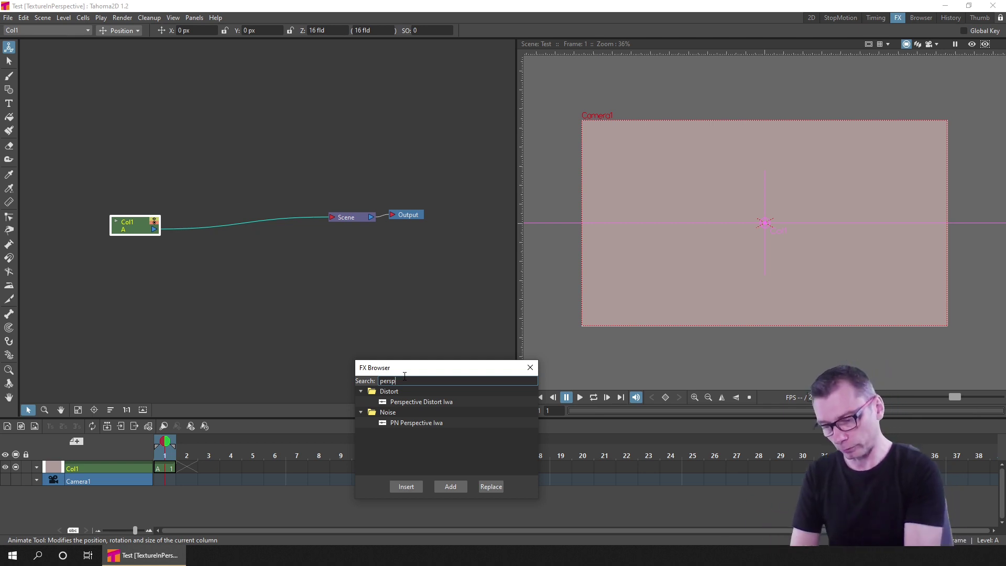
pyautogui.click(443, 400)
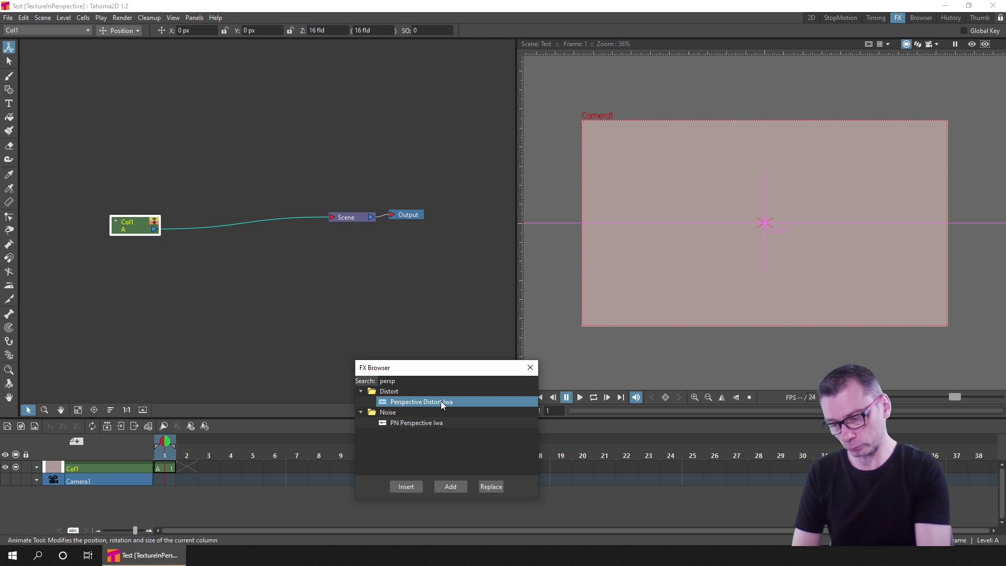
pyautogui.click(410, 487)
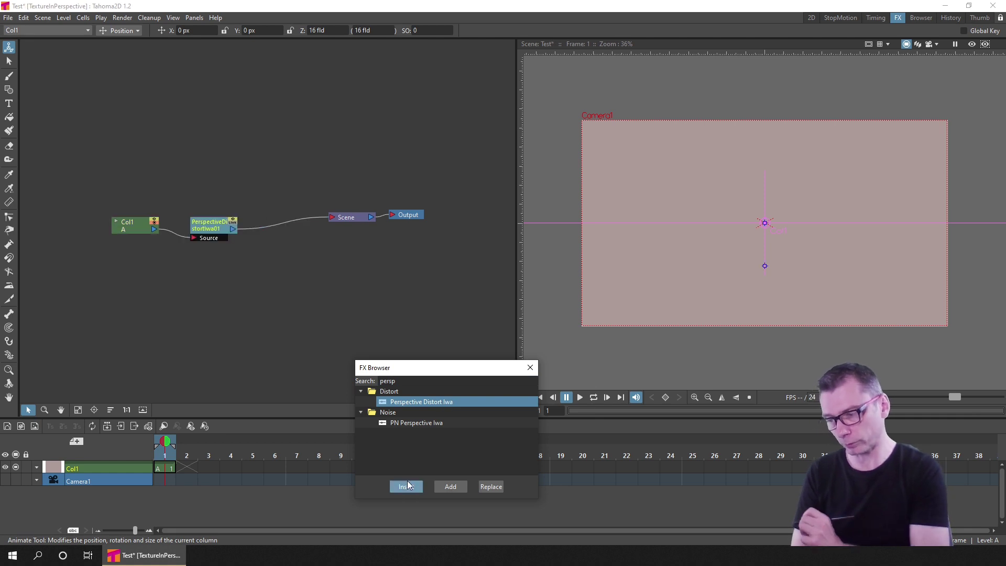
pyautogui.click(530, 367)
pyautogui.moveTo(208, 225); pyautogui.dragTo(229, 214)
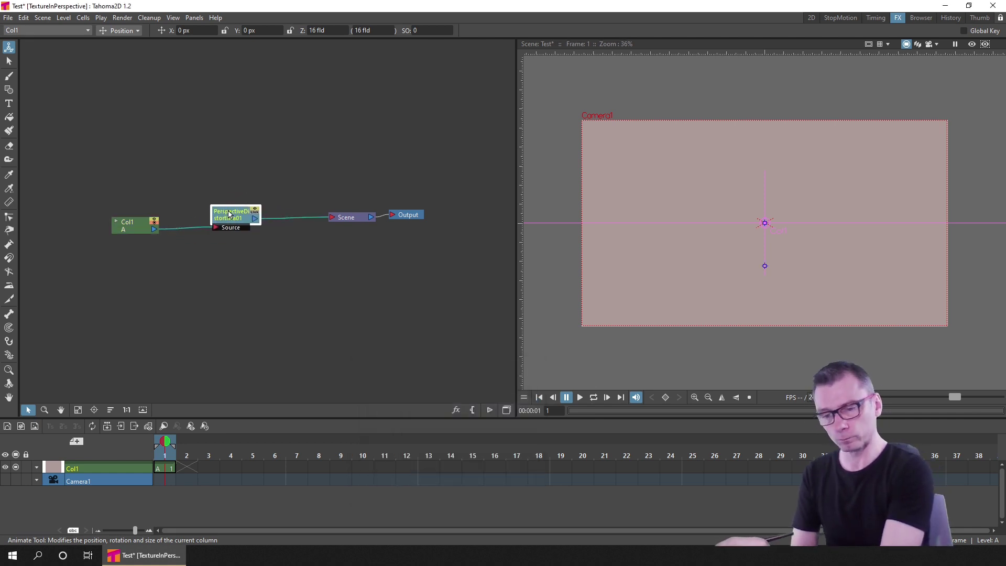
# Turn on the rendered preview in a widened viewer and save the scene.
pyautogui.click(971, 46)
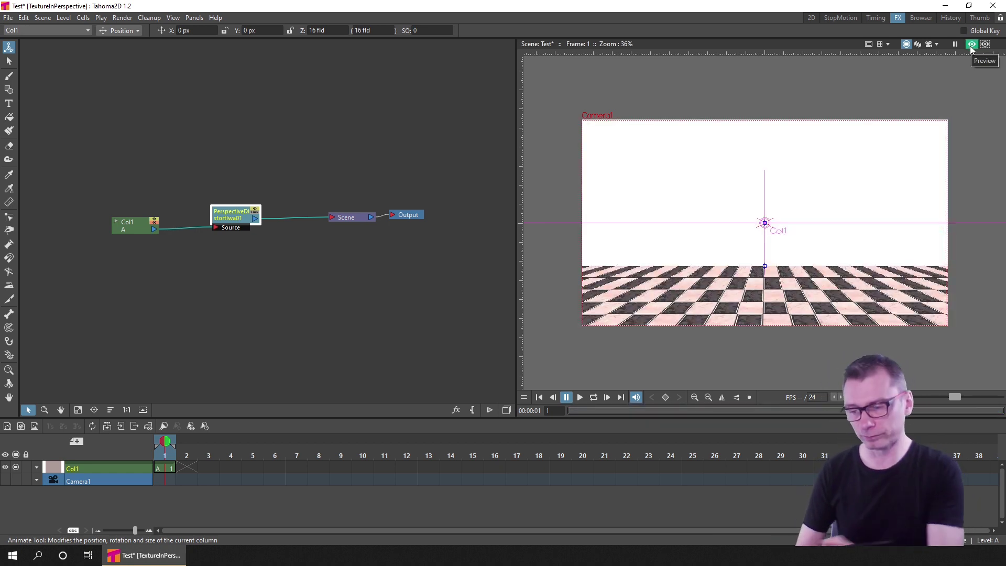
pyautogui.moveTo(516, 279); pyautogui.dragTo(476, 292)
pyautogui.scroll(2, 795, 288)
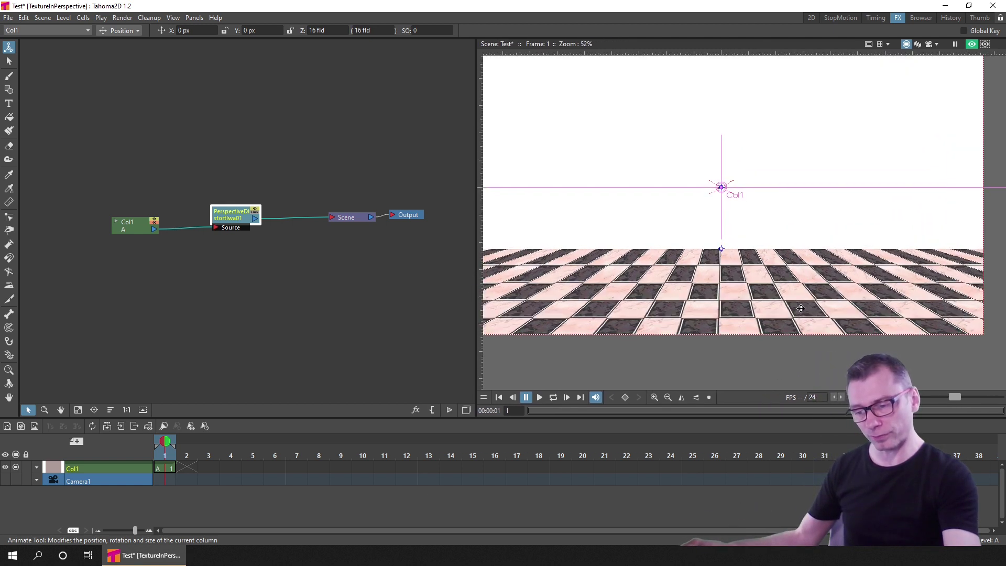
pyautogui.scroll(-1, 801, 305)
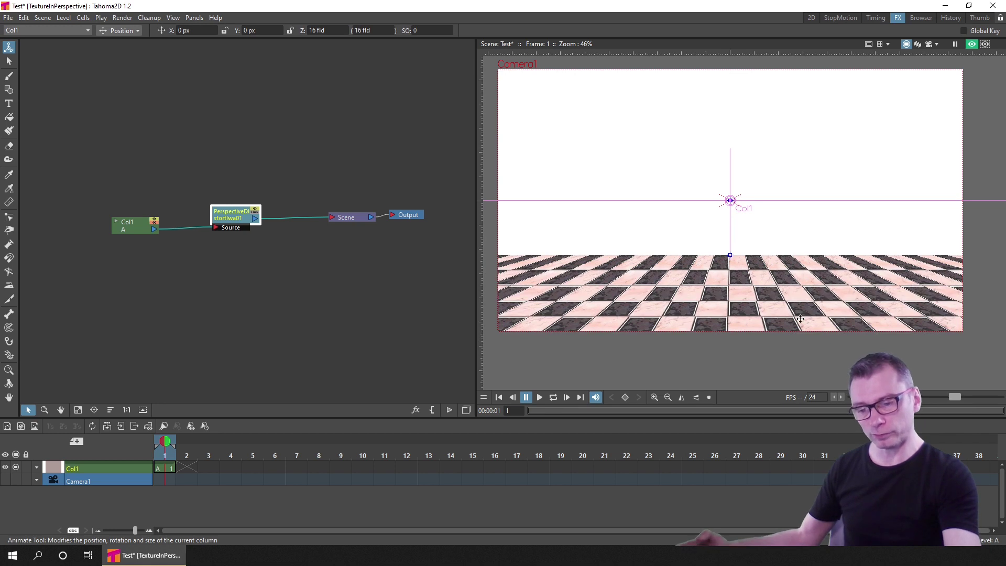
pyautogui.scroll(1, 802, 307)
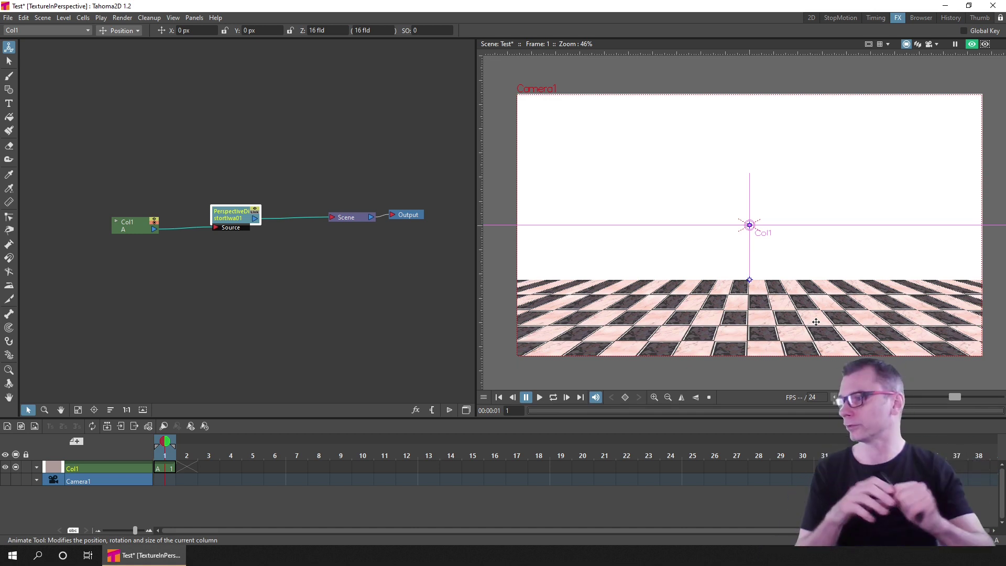
pyautogui.hotkey('ctrl', 's')
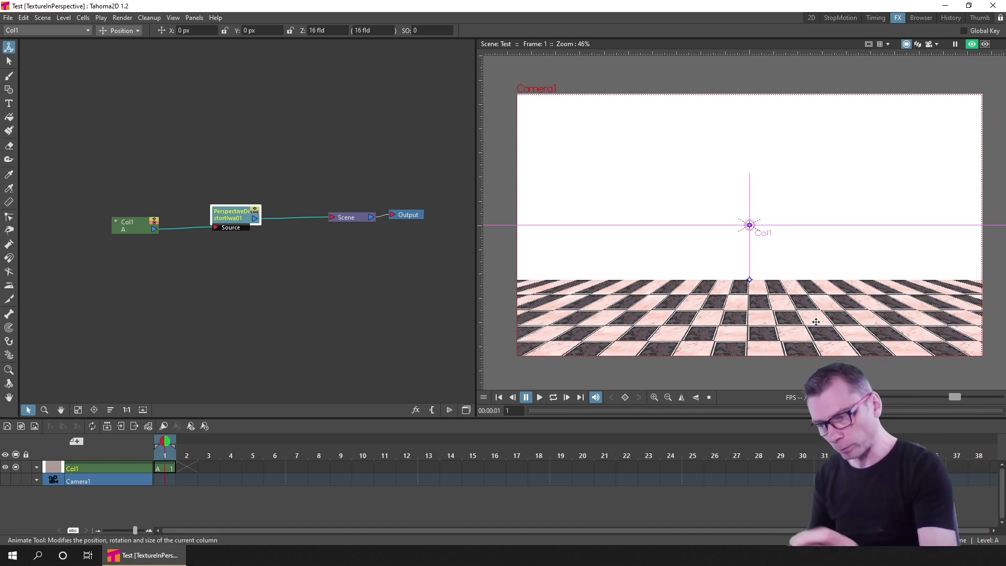
# Open the Perspective Distort effect's settings and place the window below the schematic nodes, clear of the viewer.
pyautogui.doubleClick(236, 223)
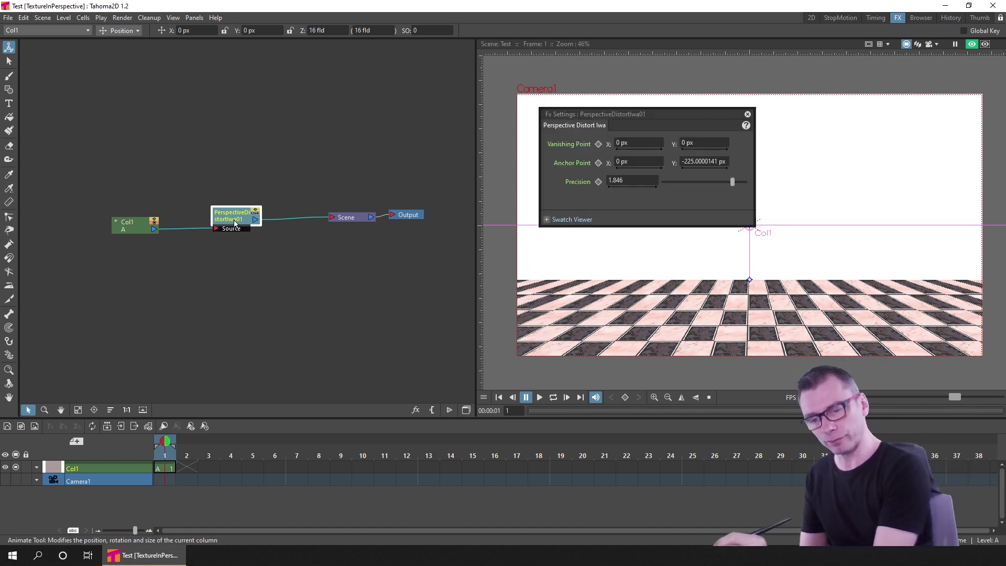
pyautogui.moveTo(672, 116); pyautogui.dragTo(339, 318)
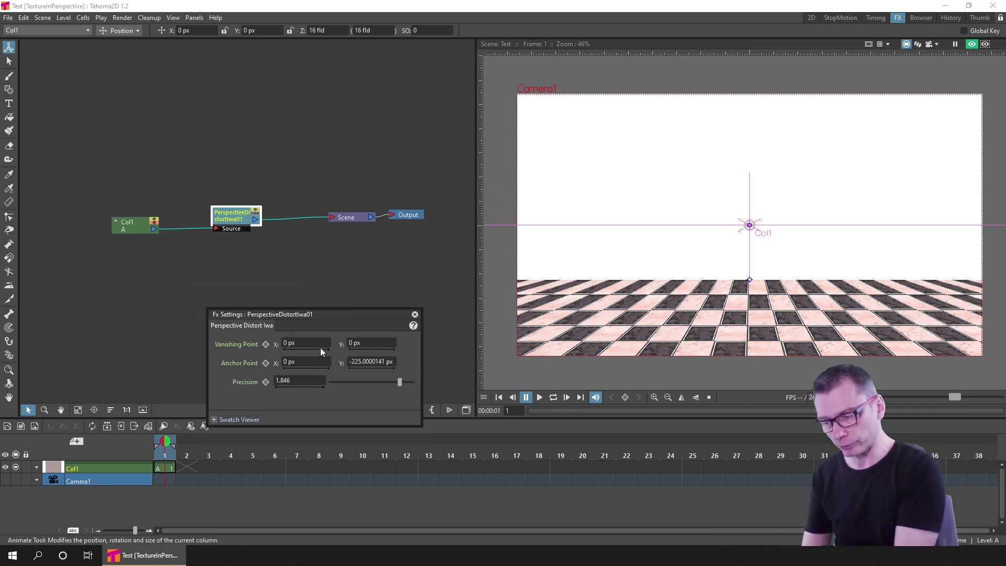
pyautogui.click(300, 343)
pyautogui.press('Tab')
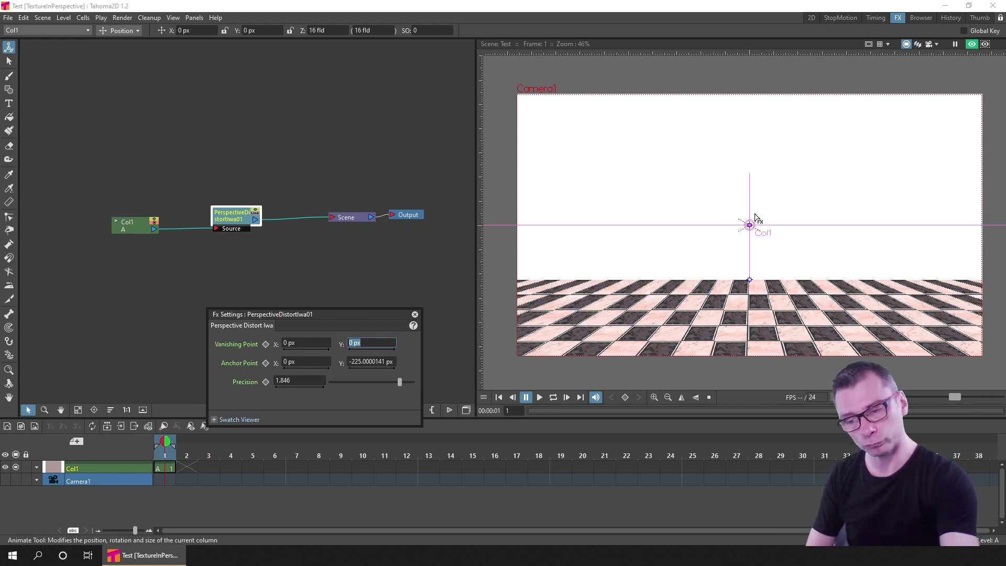
# Try the Vanishing Point at several heights in the viewer and leave it at about X 0.42 px, Y 81.67 px.
pyautogui.moveTo(748, 225); pyautogui.dragTo(750, 266)
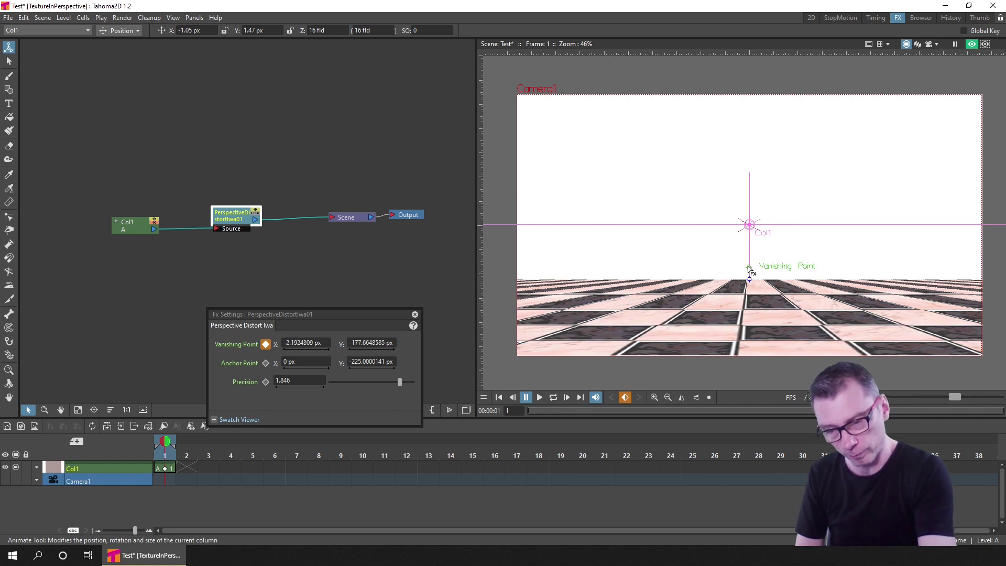
pyautogui.moveTo(749, 266); pyautogui.dragTo(752, 213)
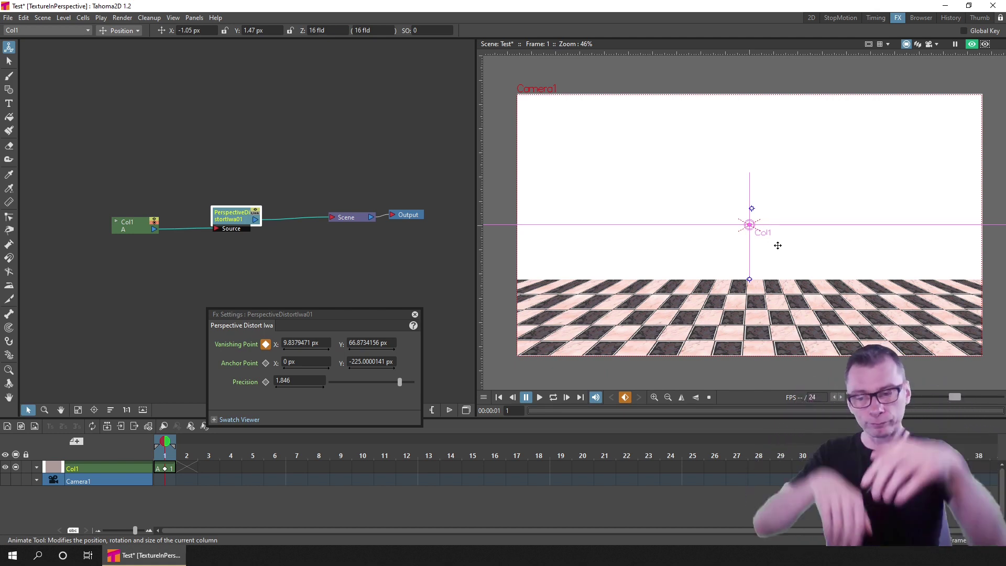
pyautogui.moveTo(752, 214); pyautogui.dragTo(749, 208)
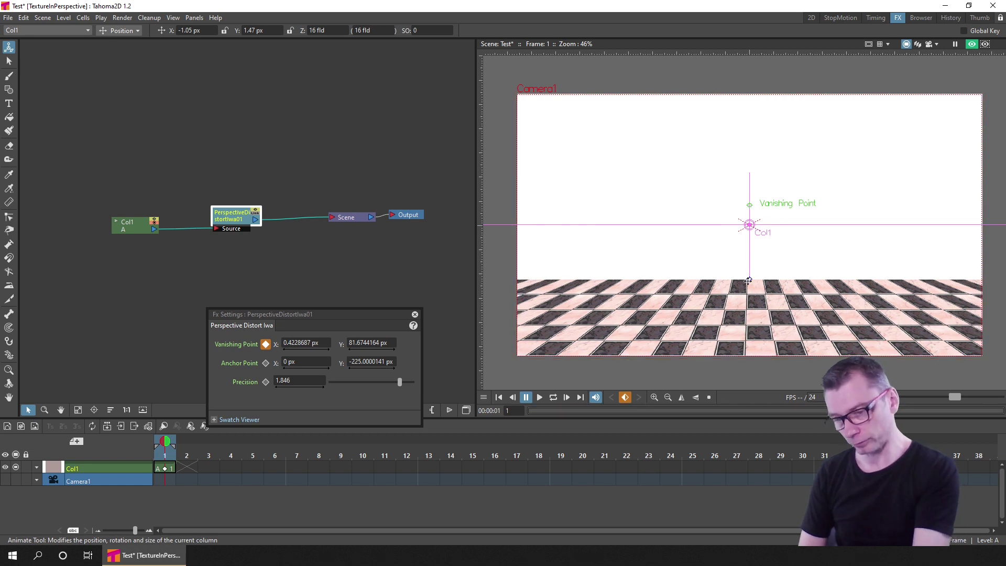
# Raise the Anchor Point in the viewer to about X 1.38 px, Y -120.12 px and save the scene.
pyautogui.moveTo(749, 282); pyautogui.dragTo(750, 264)
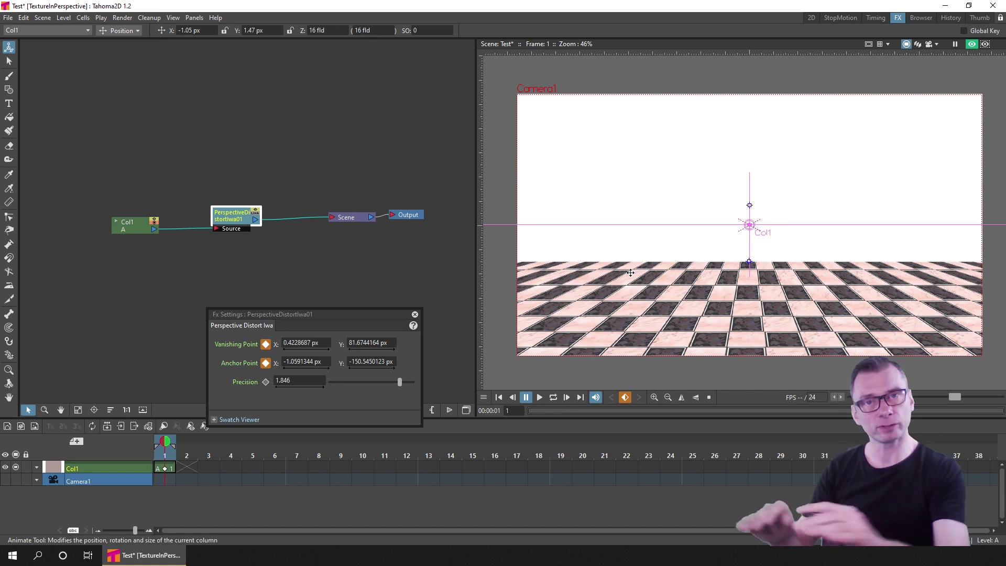
pyautogui.moveTo(750, 263); pyautogui.dragTo(744, 254)
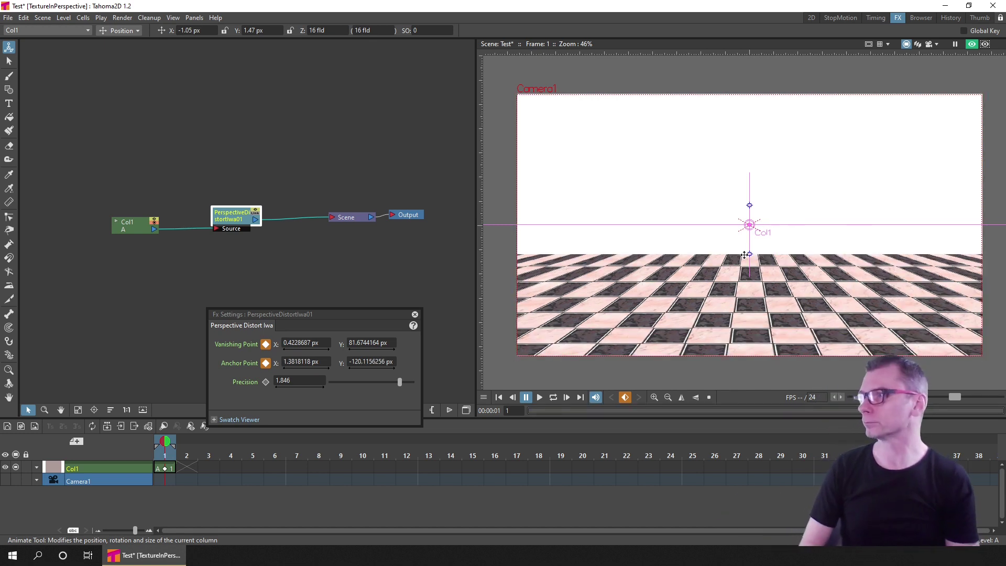
pyautogui.hotkey('ctrl', 's')
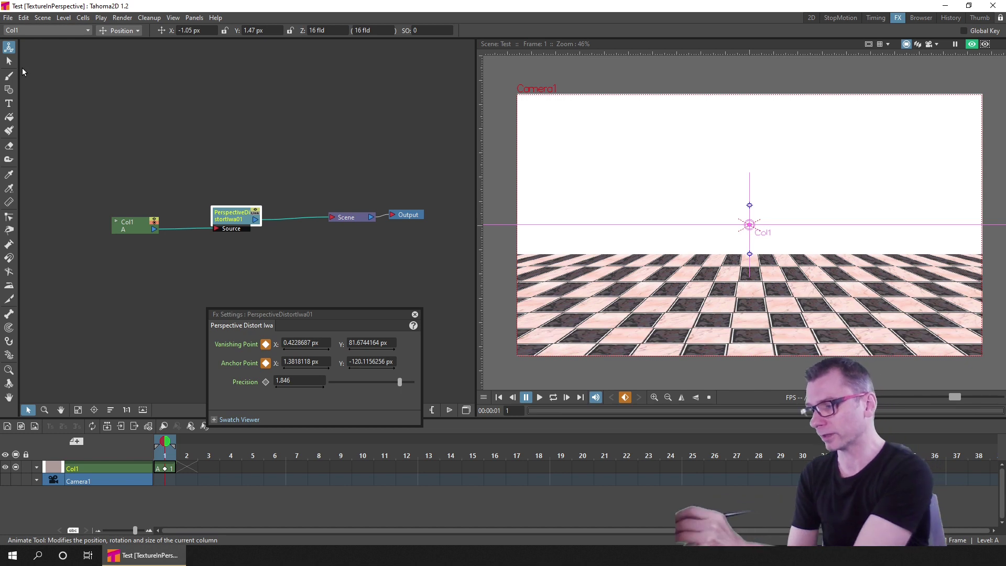
# Switch the Animate tool to Rotation and rotate Col1 freehand to about 18.36°.
pyautogui.click(138, 30)
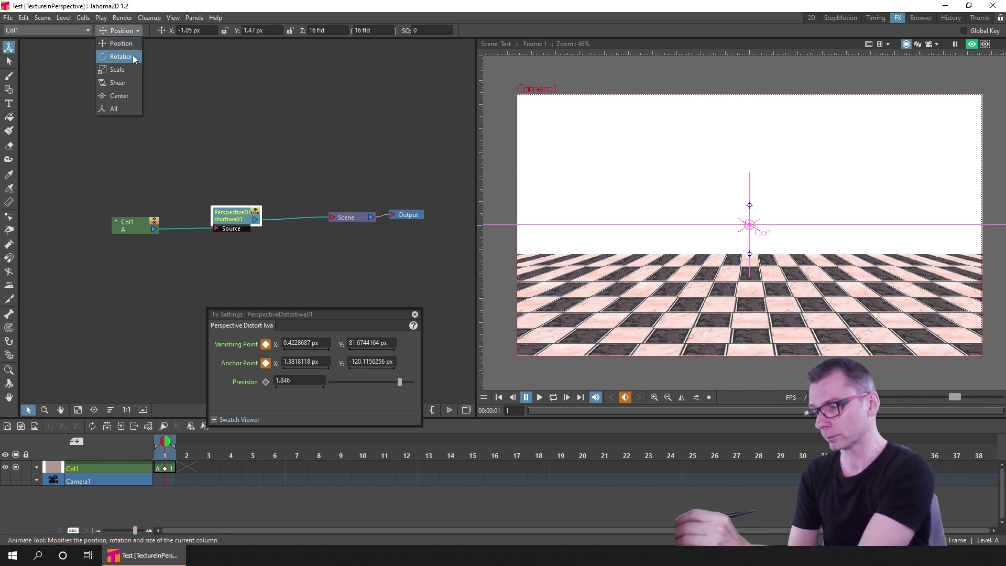
pyautogui.click(133, 55)
pyautogui.moveTo(948, 317)
pyautogui.mouseDown()
pyautogui.moveTo(944, 297)
pyautogui.moveTo(946, 318)
pyautogui.mouseUp()
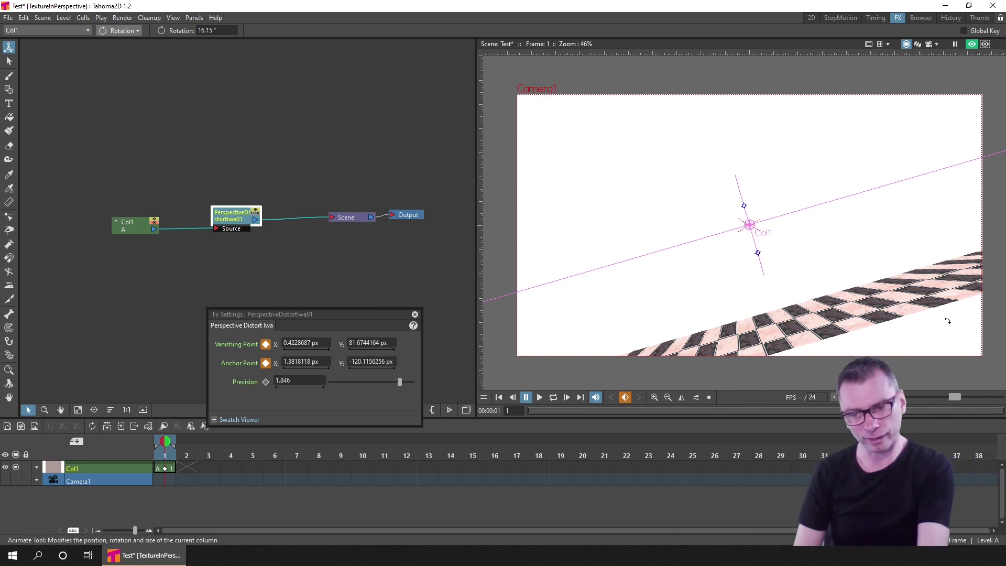
pyautogui.moveTo(958, 317); pyautogui.dragTo(951, 307)
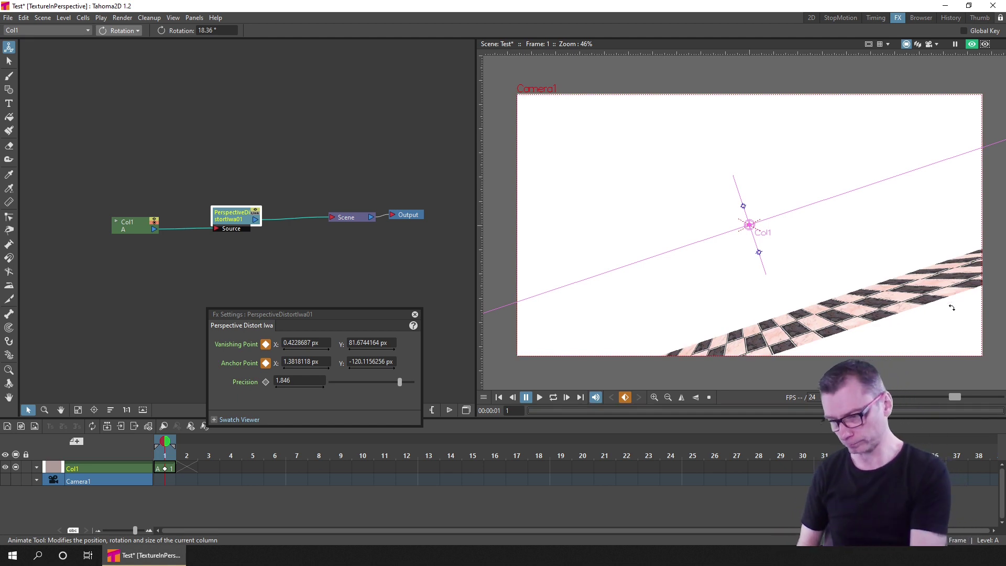
# Reset Col1's rotation to 0°, and set it to 180° to flip the checkerboard into a ceiling.
pyautogui.click(226, 32)
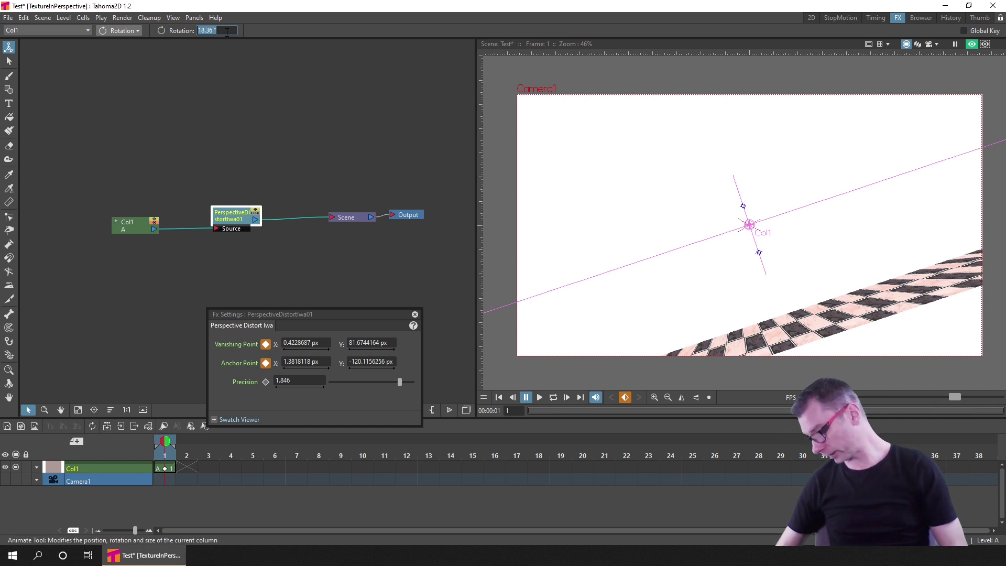
pyautogui.press('Return')
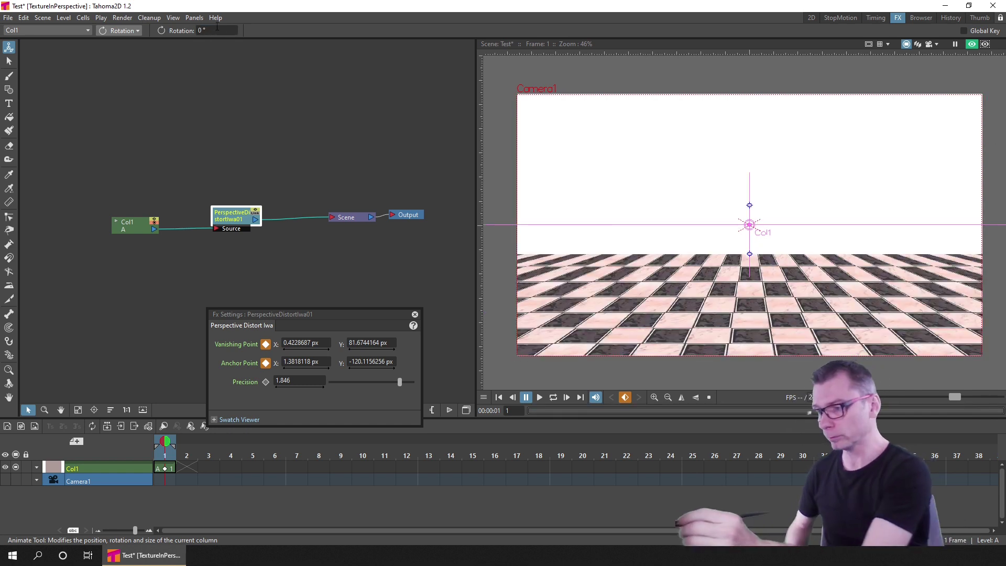
pyautogui.click(214, 32)
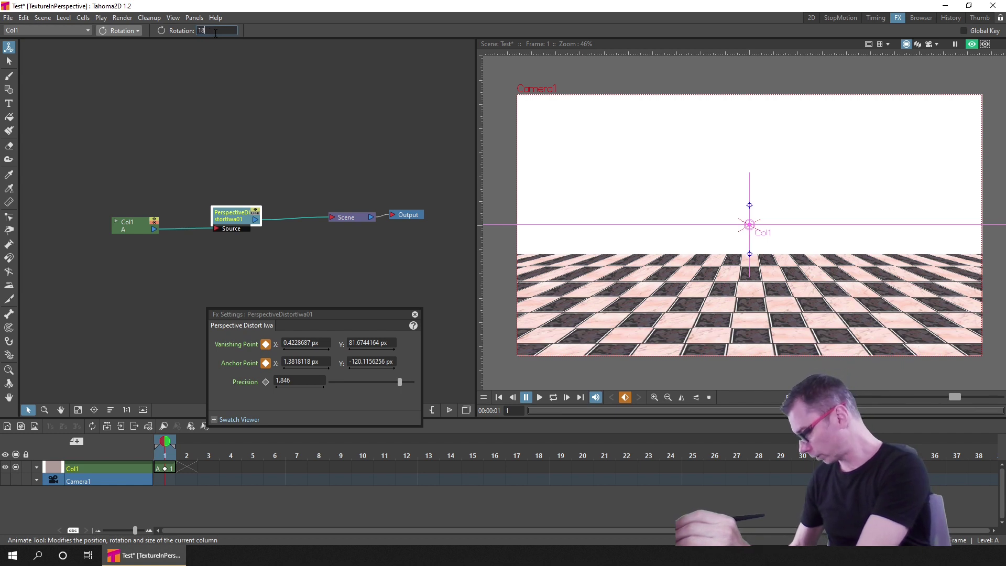
pyautogui.press('Return')
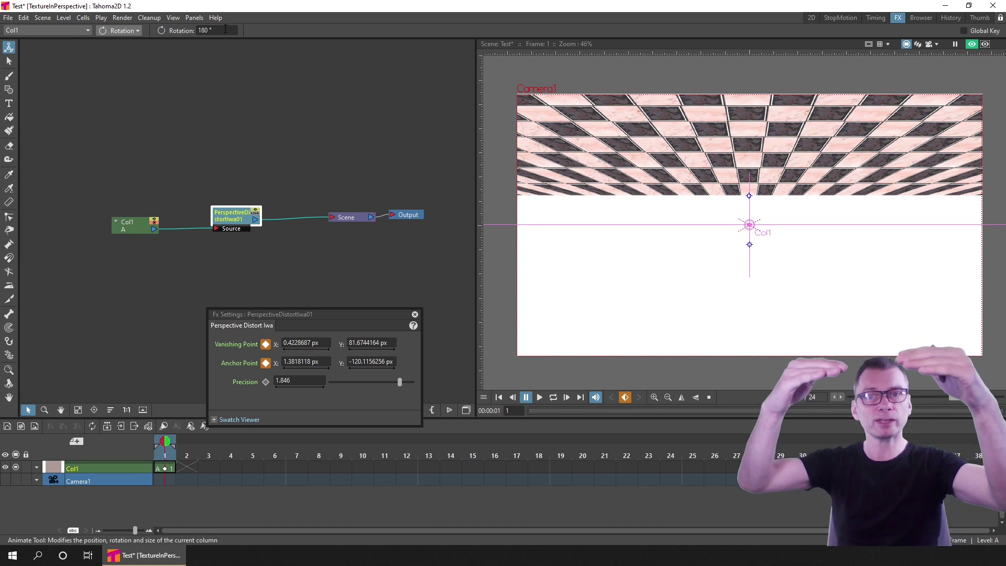
# Set Col1's rotation to 90°.
pyautogui.click(225, 29)
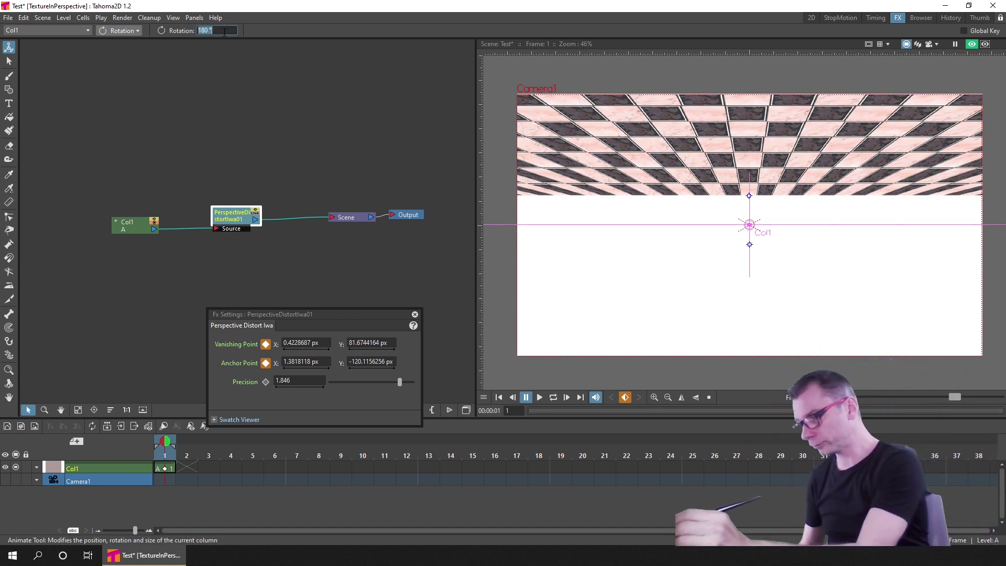
pyautogui.write('90')
pyautogui.press('Return')
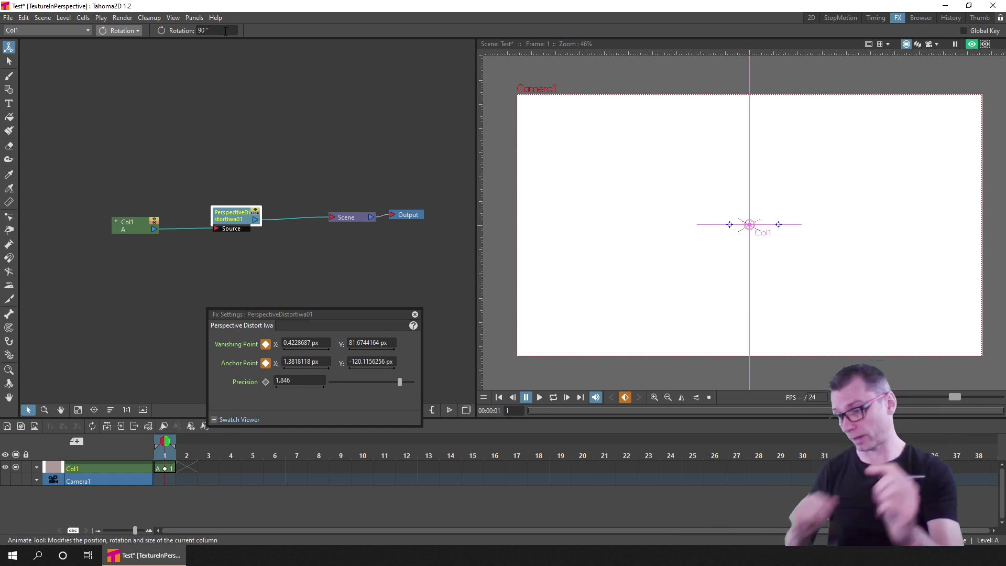
# Reset Col1's rotation to 0° to bring back the checkerboard floor.
pyautogui.click(221, 31)
pyautogui.write('0')
pyautogui.press('Return')
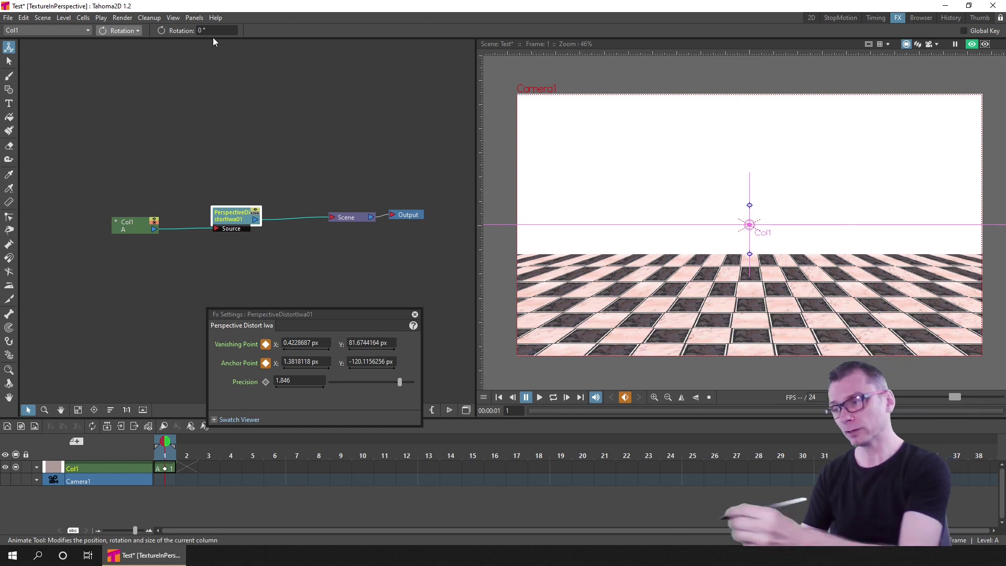
# Set the output file format to png in the scene's output settings.
pyautogui.click(122, 17)
pyautogui.click(167, 69)
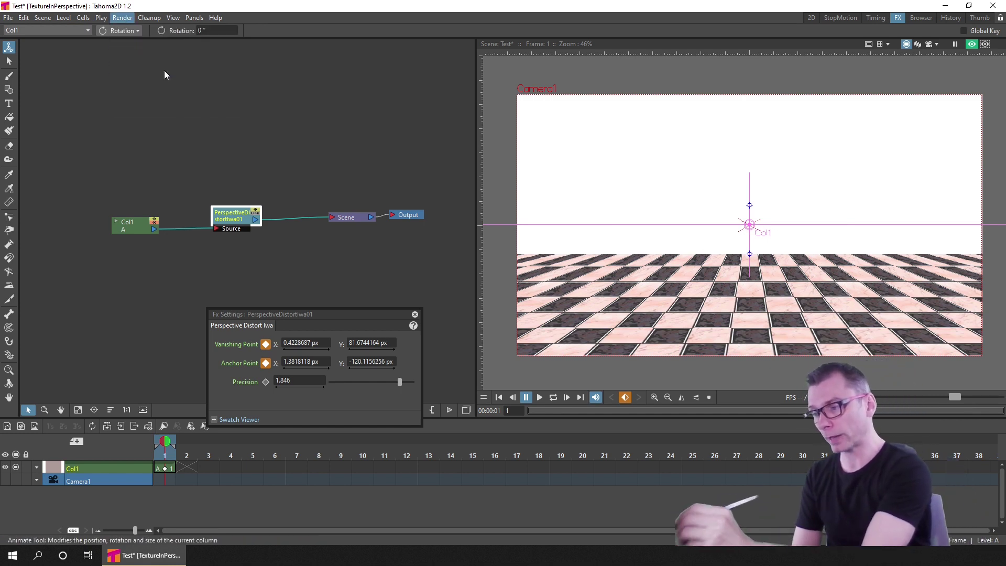
pyautogui.moveTo(857, 140); pyautogui.dragTo(682, 113)
pyautogui.click(737, 191)
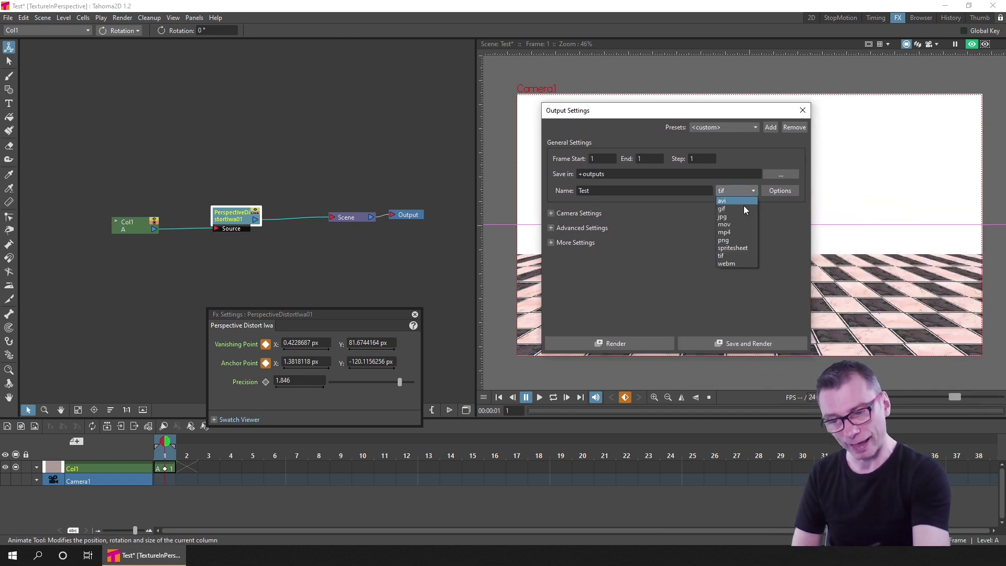
pyautogui.click(736, 240)
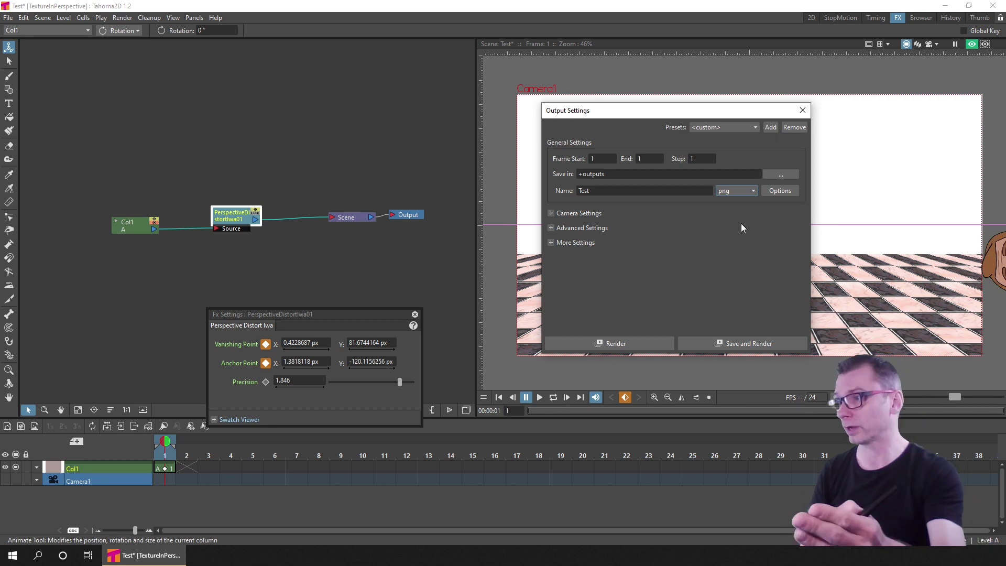
pyautogui.click(803, 109)
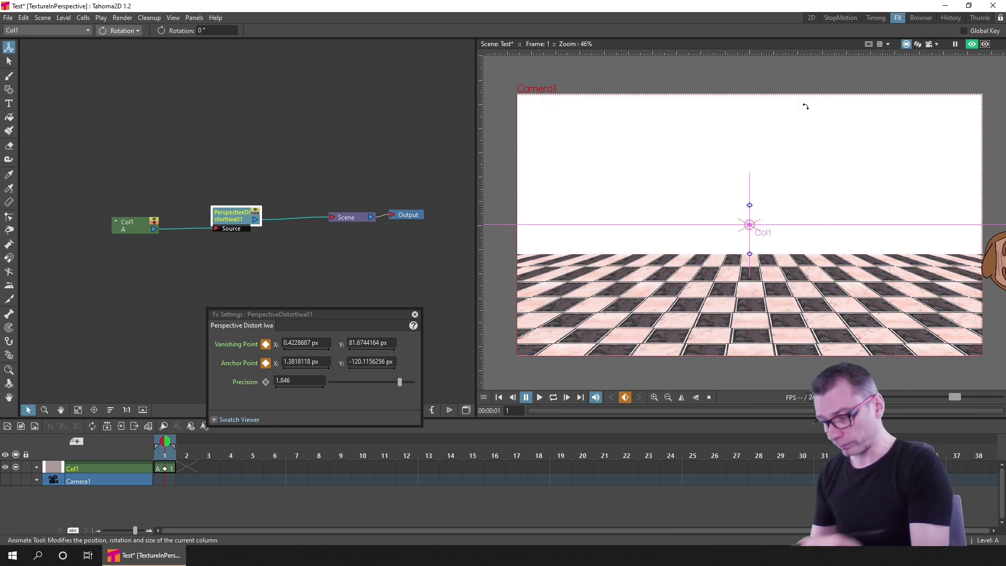
# Bypass the Perspective Distort Iwa node by connecting Col1 directly to Scene and cutting the effect's links, and save the scene.
pyautogui.moveTo(230, 216); pyautogui.dragTo(252, 76)
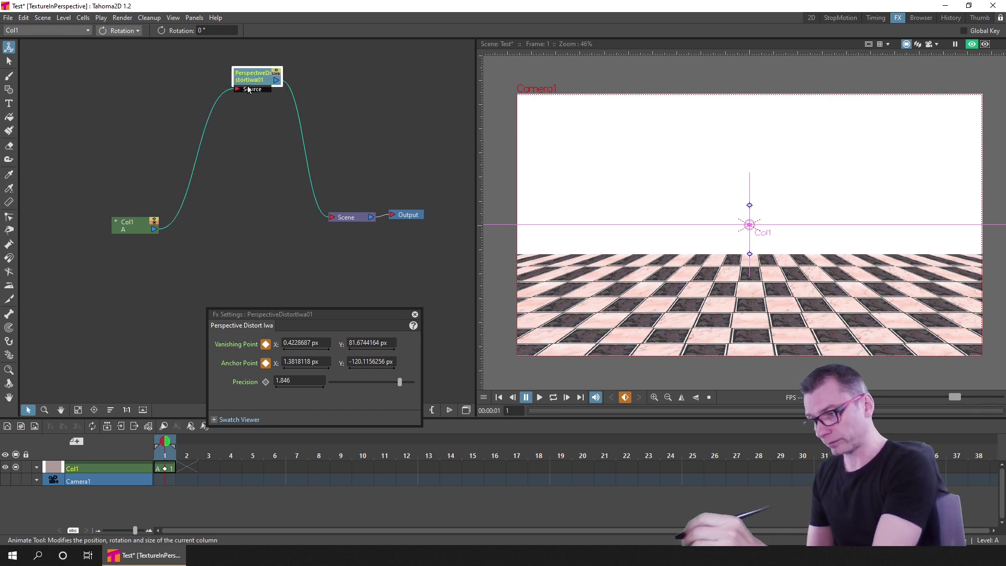
pyautogui.moveTo(155, 228); pyautogui.dragTo(333, 219)
pyautogui.moveTo(162, 137); pyautogui.dragTo(350, 134)
pyautogui.press('Delete')
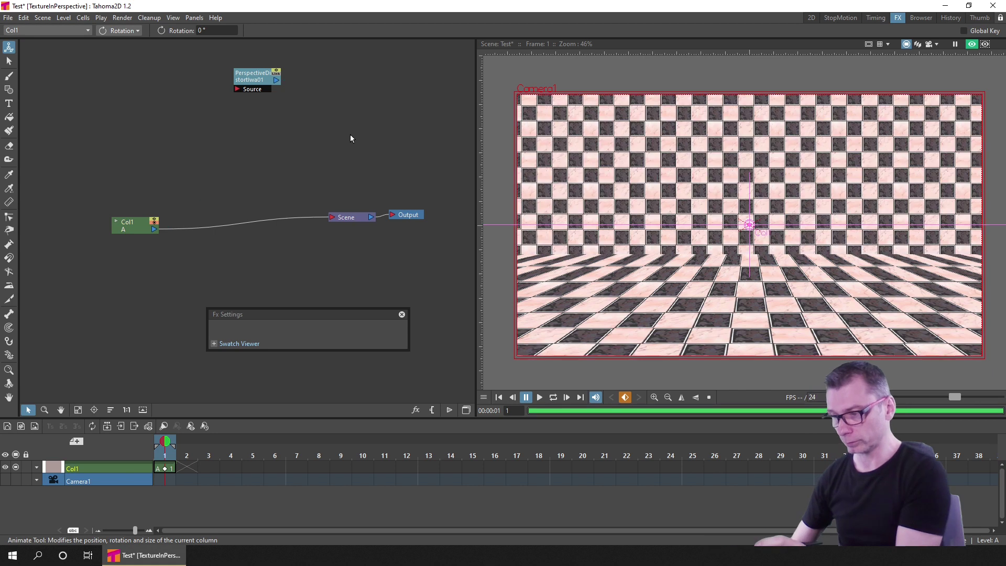
pyautogui.hotkey('ctrl', 's')
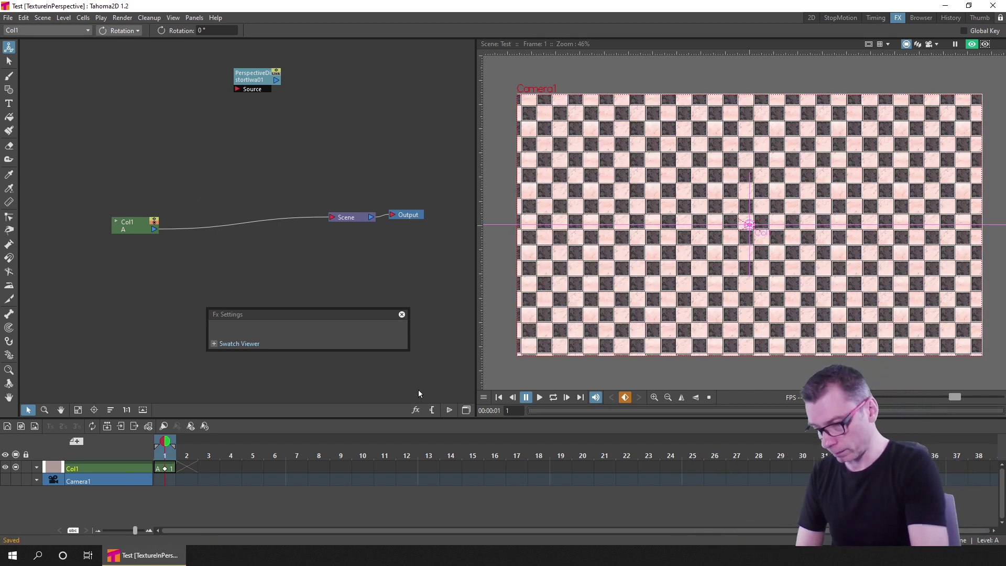
# Insert a Free Distort effect from the Distort category after Col1 and place its node midway between Col1 and Scene.
pyautogui.click(415, 410)
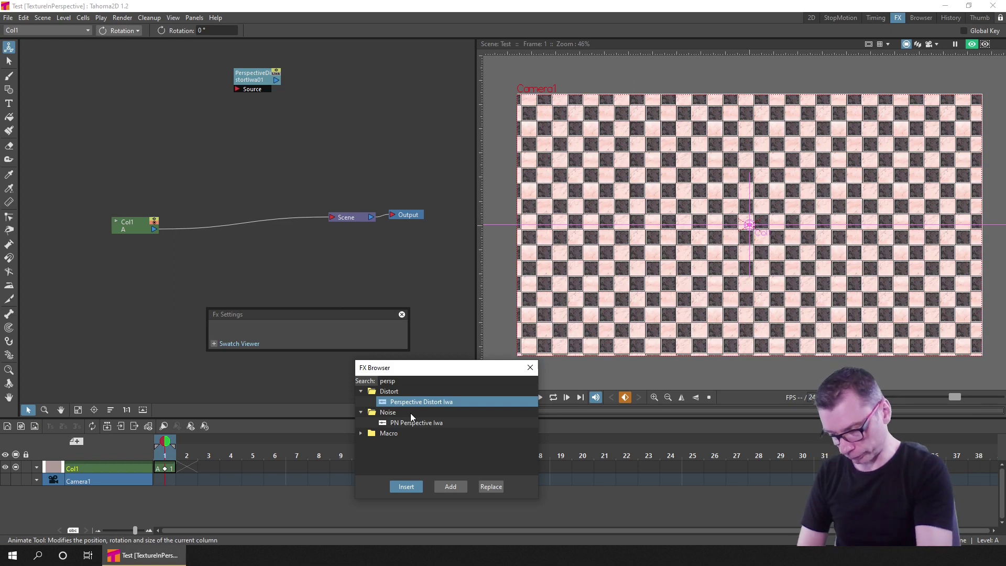
pyautogui.click(530, 367)
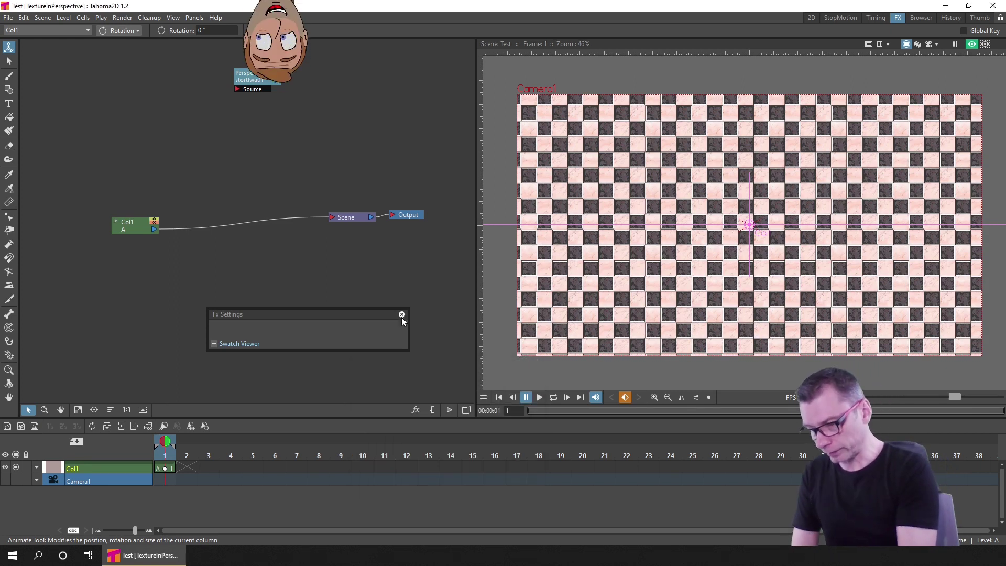
pyautogui.click(401, 314)
pyautogui.click(128, 226)
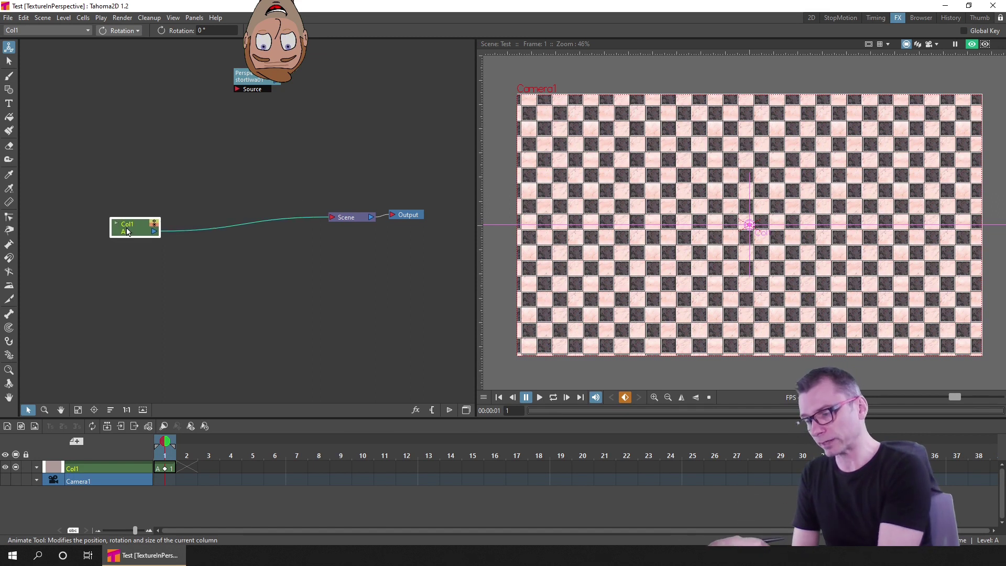
pyautogui.rightClick(127, 229)
pyautogui.moveTo(193, 236)
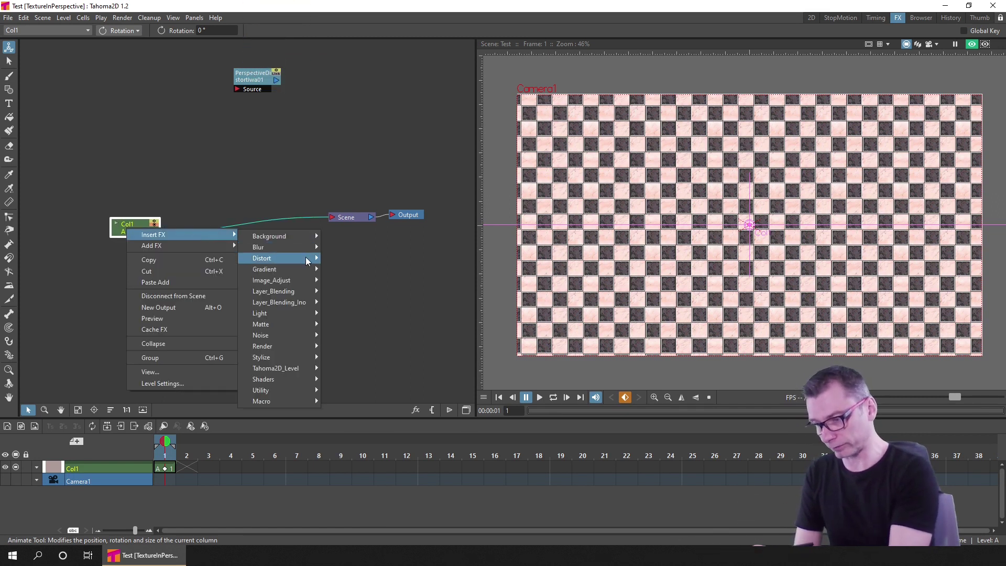
pyautogui.moveTo(294, 258)
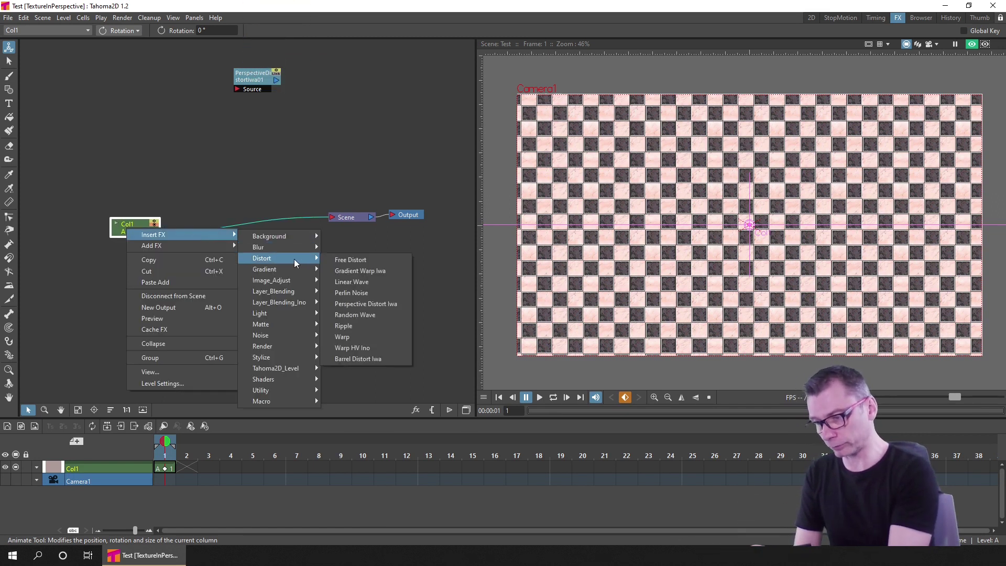
pyautogui.click(380, 262)
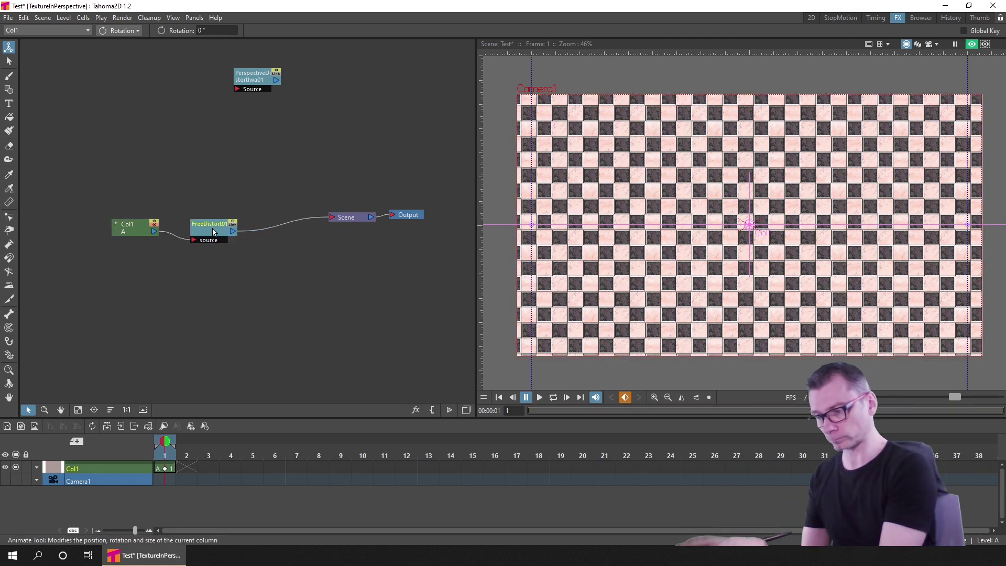
pyautogui.moveTo(212, 228); pyautogui.dragTo(258, 210)
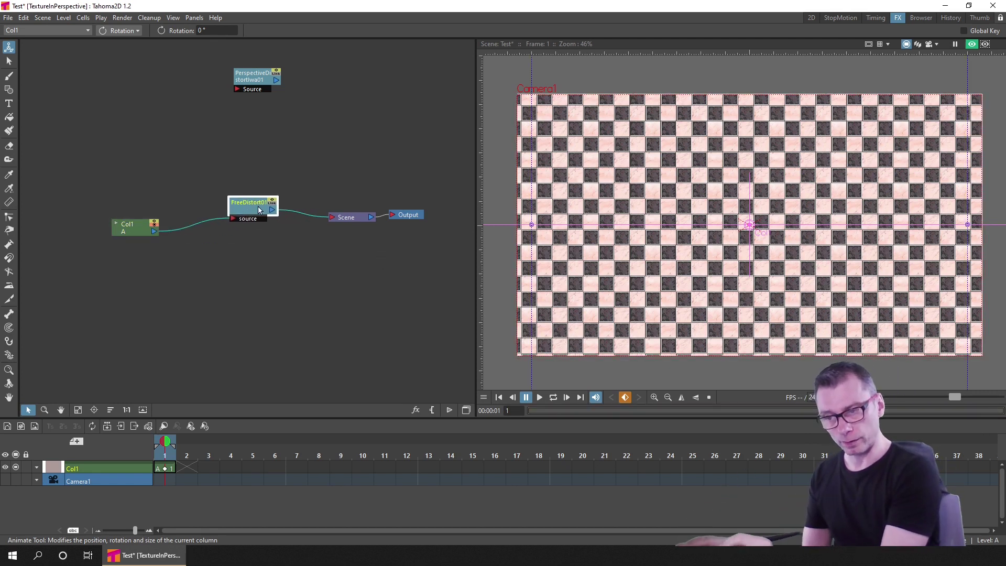
# Open the Free Distort settings and choose Perspective as the mode.
pyautogui.doubleClick(237, 217)
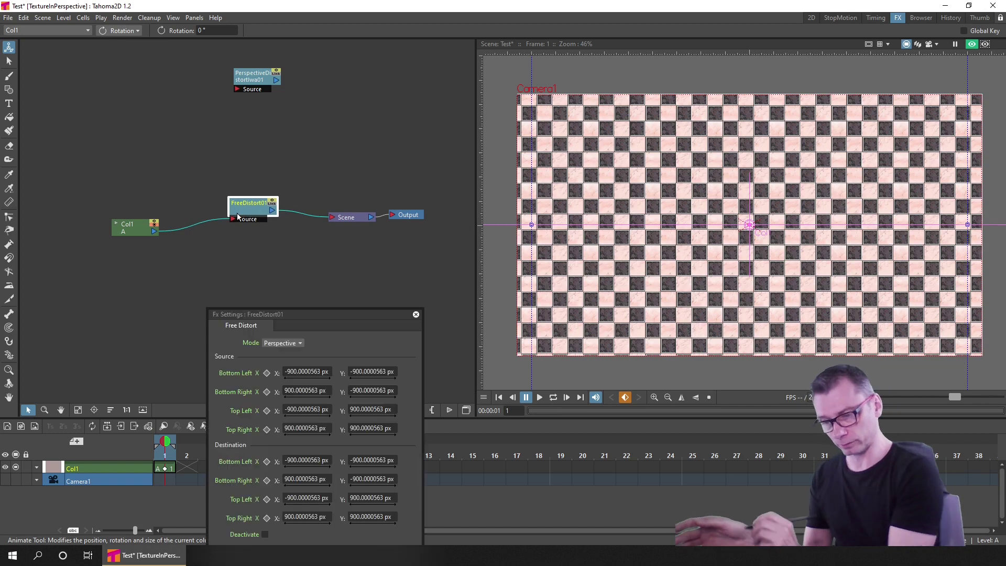
pyautogui.moveTo(328, 313); pyautogui.dragTo(317, 272)
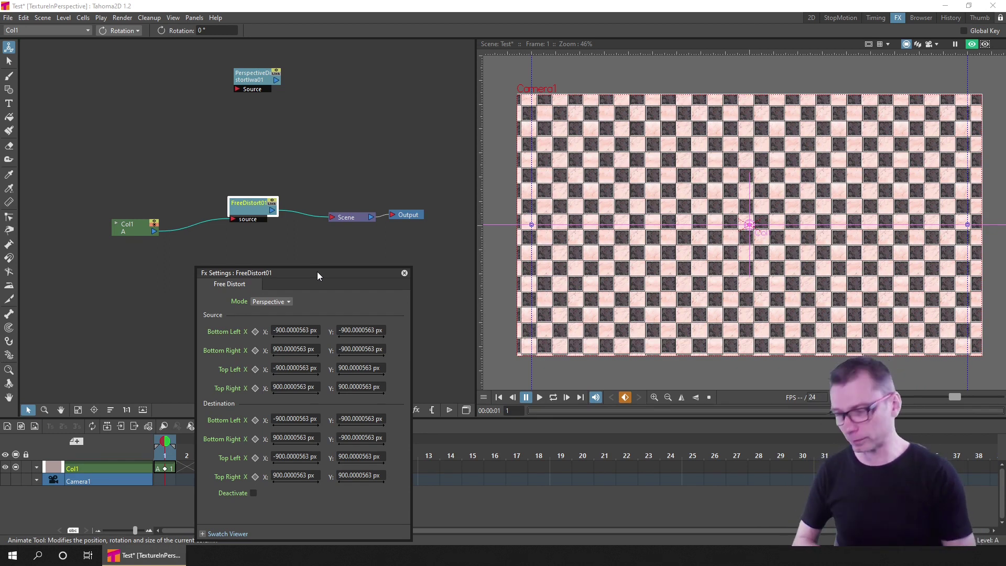
pyautogui.click(272, 302)
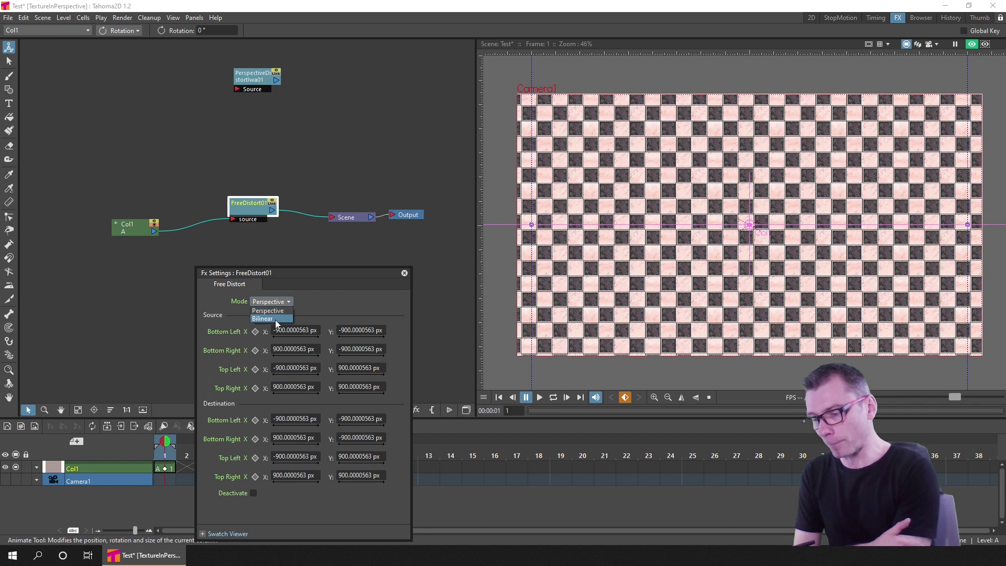
pyautogui.click(285, 312)
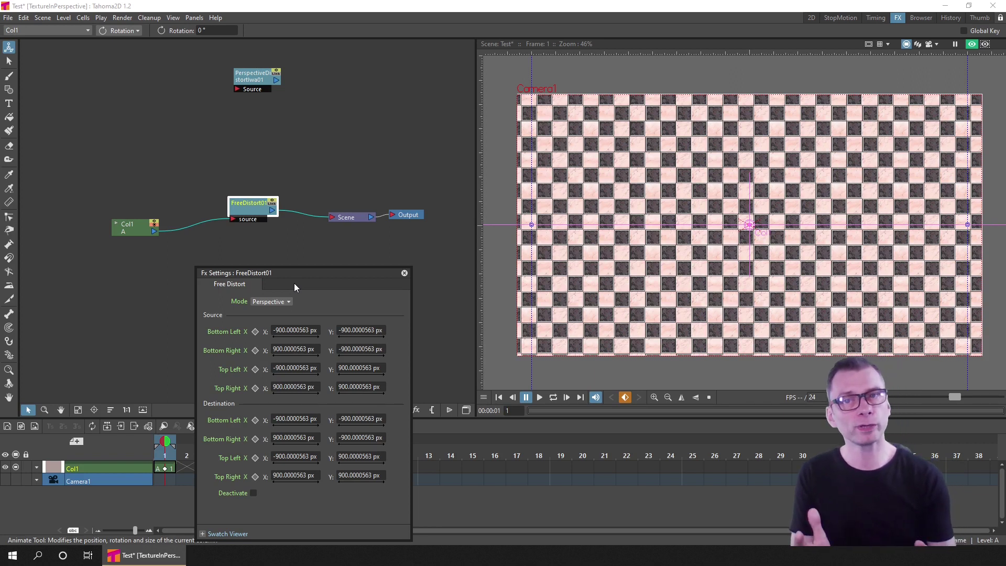
# Switch to the Selection tool and turn off the viewer's preview.
pyautogui.click(10, 61)
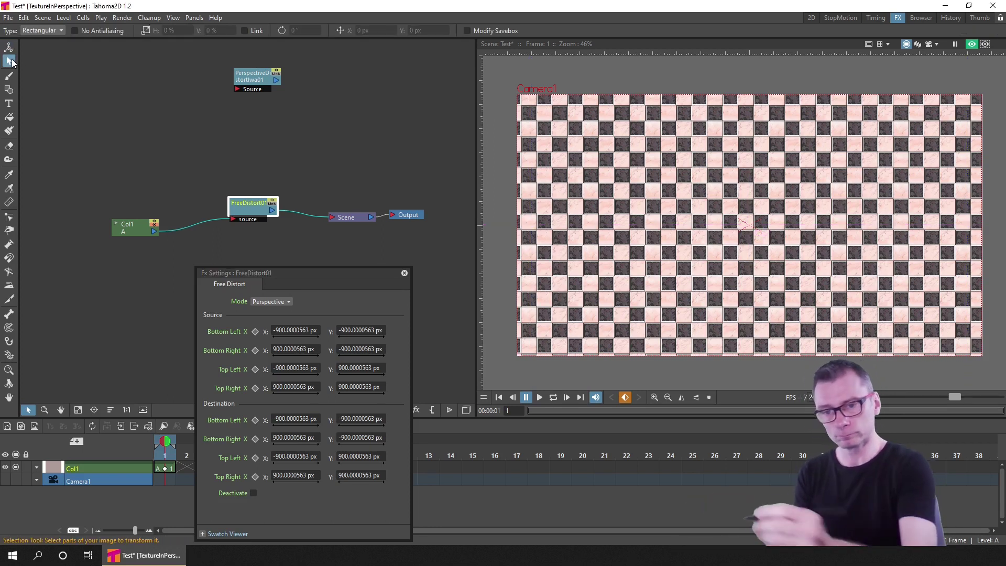
pyautogui.click(970, 45)
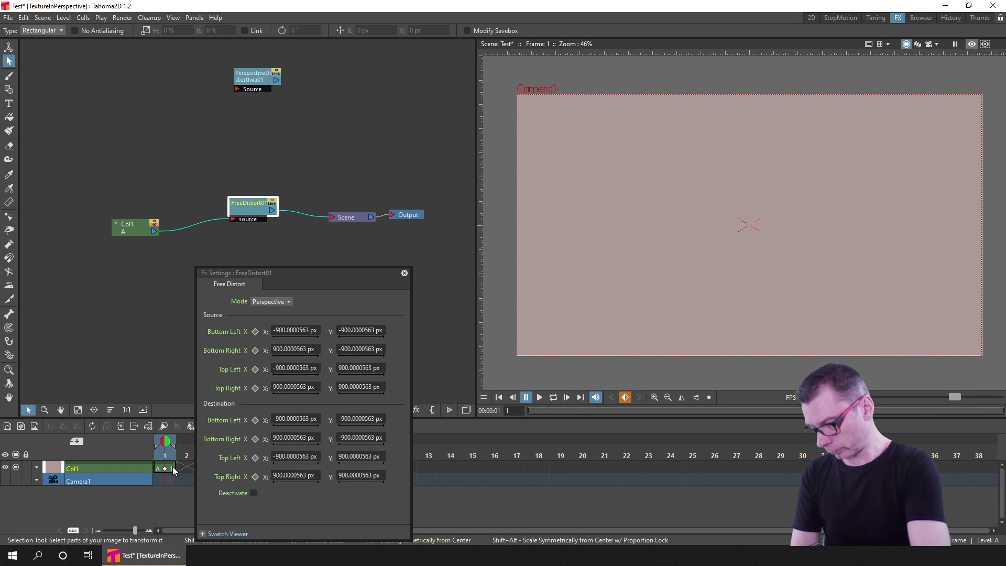
# Scale a central rectangular selection of the texture to about 75% by 71%, and distort its upper-right corner downward.
pyautogui.moveTo(618, 141); pyautogui.dragTo(878, 300)
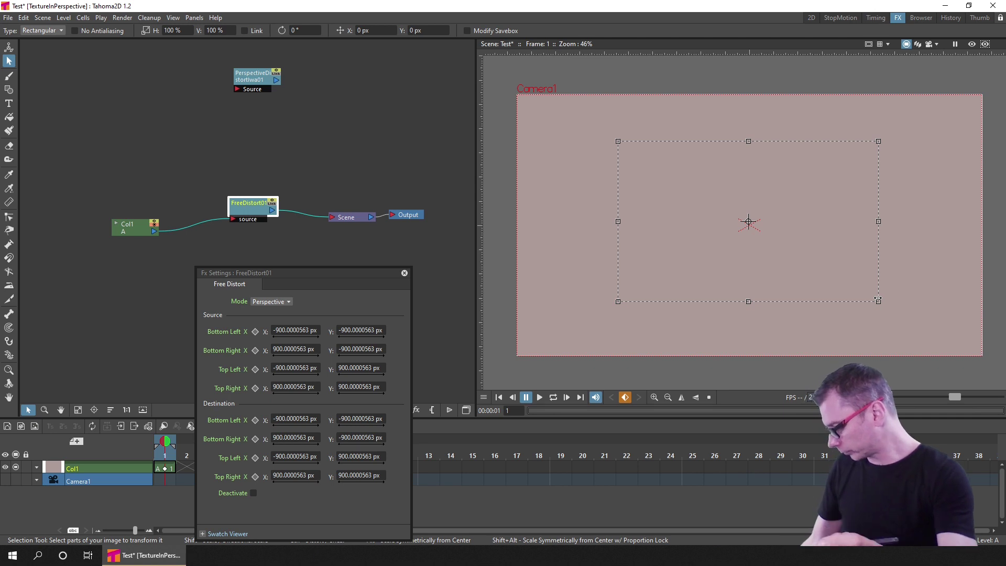
pyautogui.moveTo(879, 142); pyautogui.dragTo(835, 171)
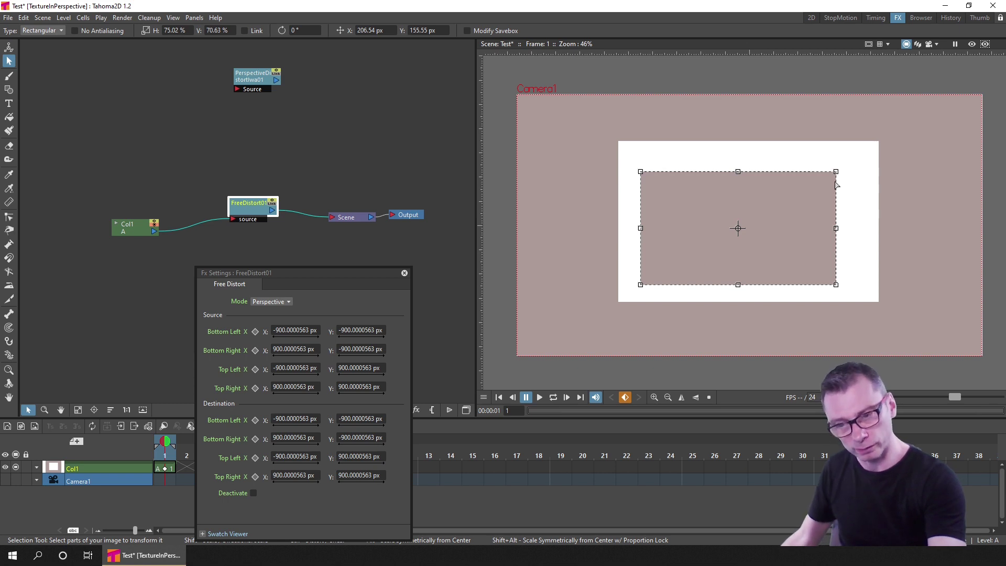
pyautogui.moveTo(836, 172); pyautogui.dragTo(834, 195)
pyautogui.click(837, 271)
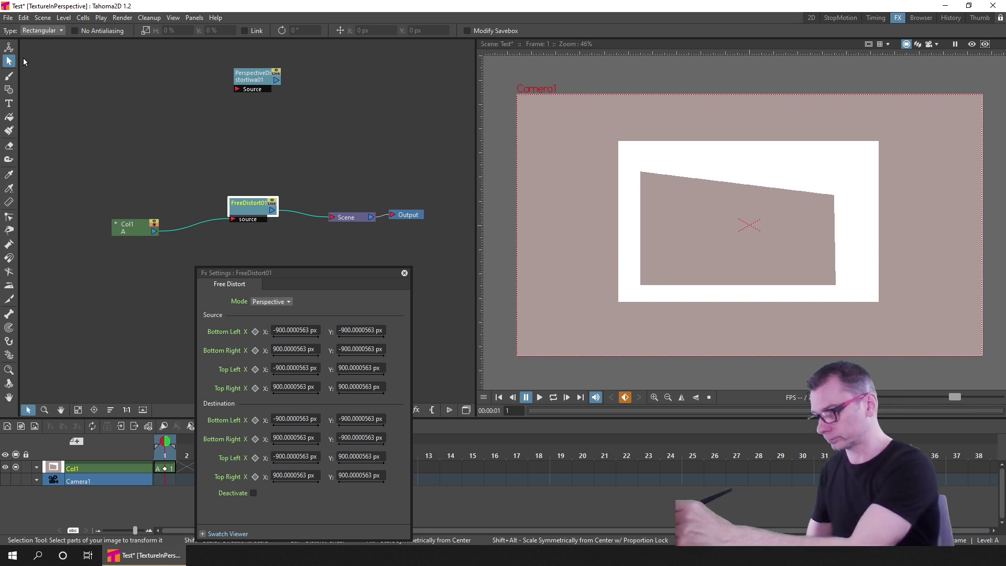
# Select the area around the distorted patch and pull its two right-hand corners inward into a perspective shape.
pyautogui.moveTo(628, 160); pyautogui.dragTo(827, 247)
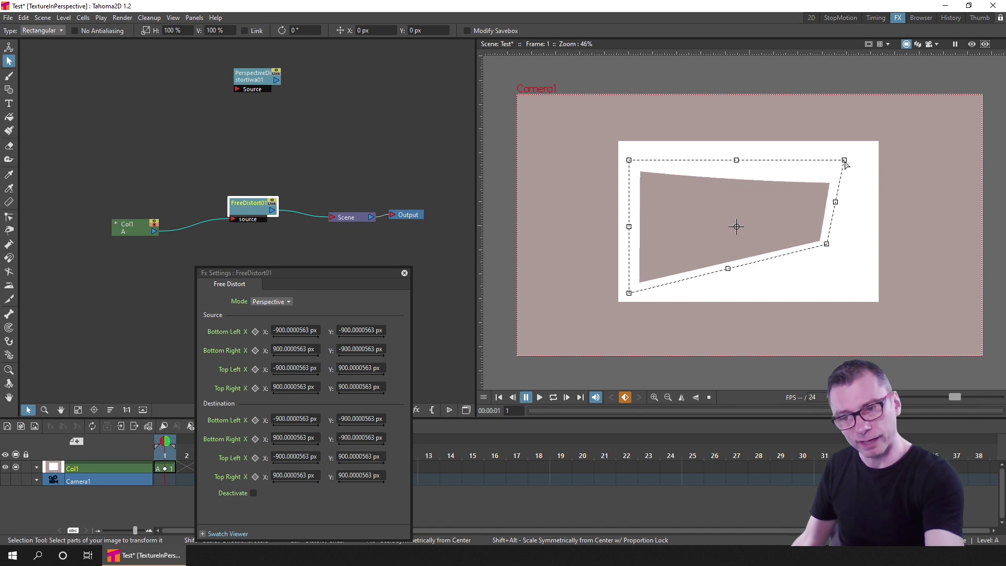
pyautogui.moveTo(844, 160); pyautogui.dragTo(834, 180)
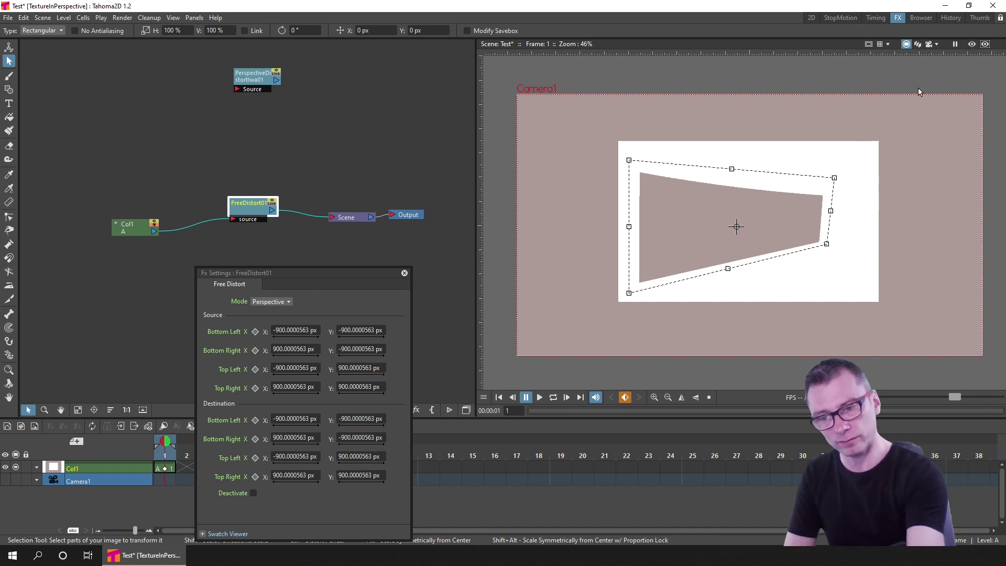
pyautogui.click(862, 210)
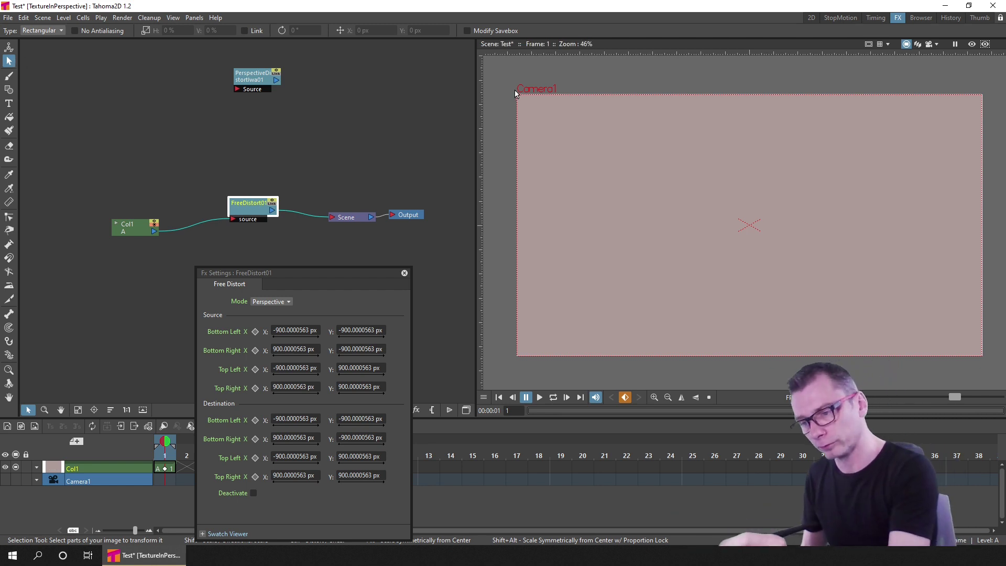
# Select the whole texture and pull its two right-hand corners inward to shape it like a left wall in perspective.
pyautogui.moveTo(514, 93); pyautogui.dragTo(983, 356)
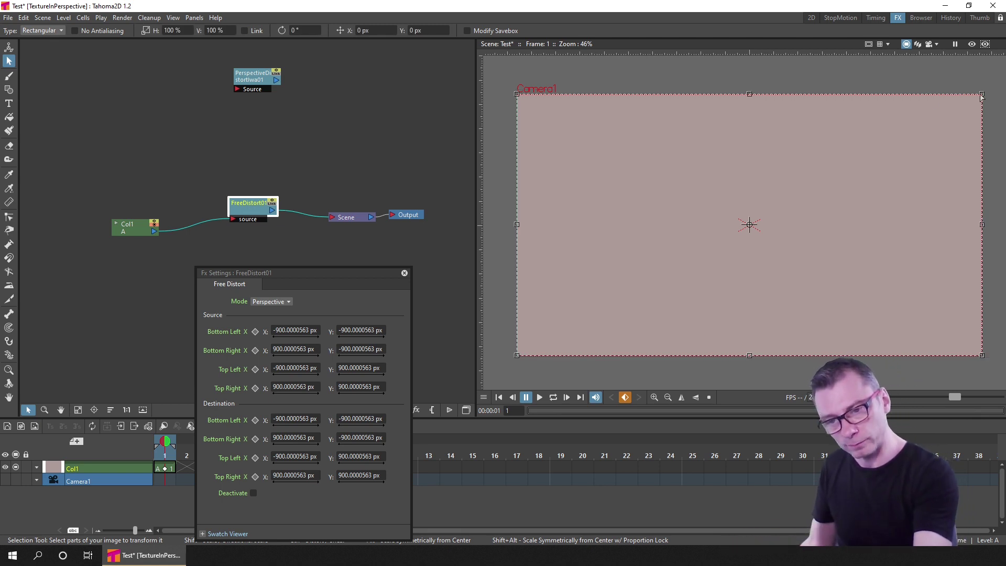
pyautogui.click(966, 104)
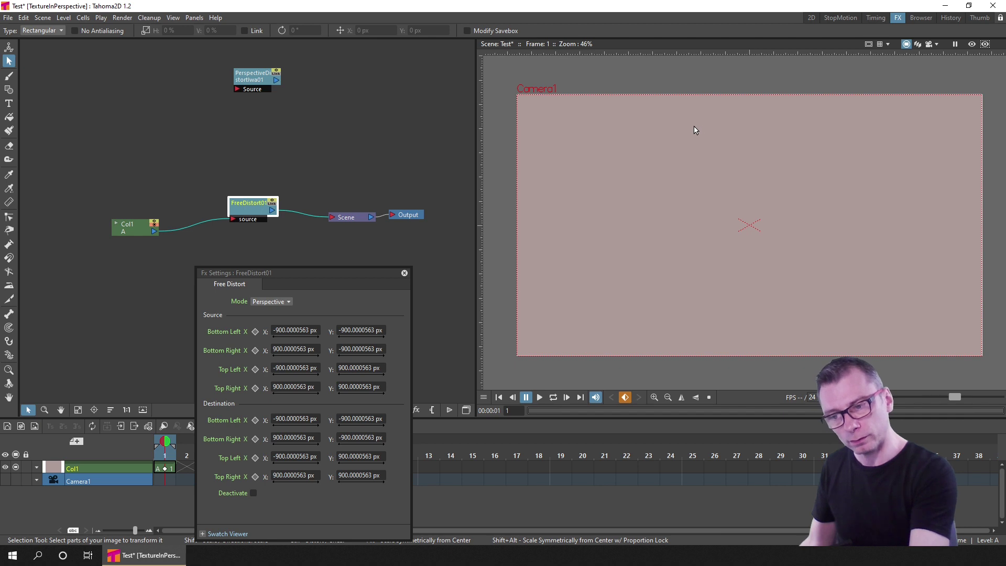
pyautogui.moveTo(933, 98); pyautogui.dragTo(984, 358)
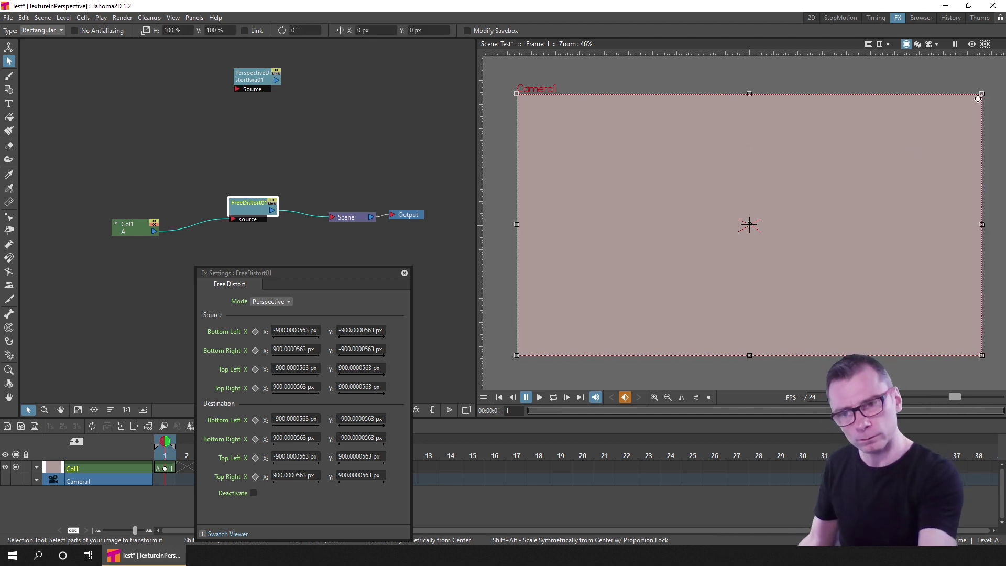
pyautogui.moveTo(981, 95); pyautogui.dragTo(815, 114)
pyautogui.moveTo(981, 355); pyautogui.dragTo(695, 278)
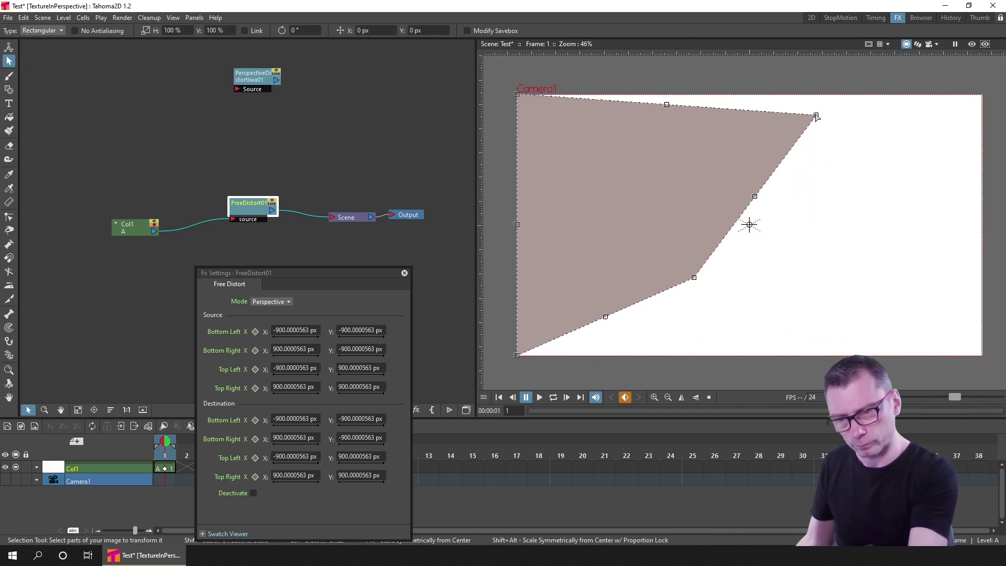
pyautogui.moveTo(816, 114); pyautogui.dragTo(673, 159)
pyautogui.moveTo(693, 281); pyautogui.dragTo(675, 279)
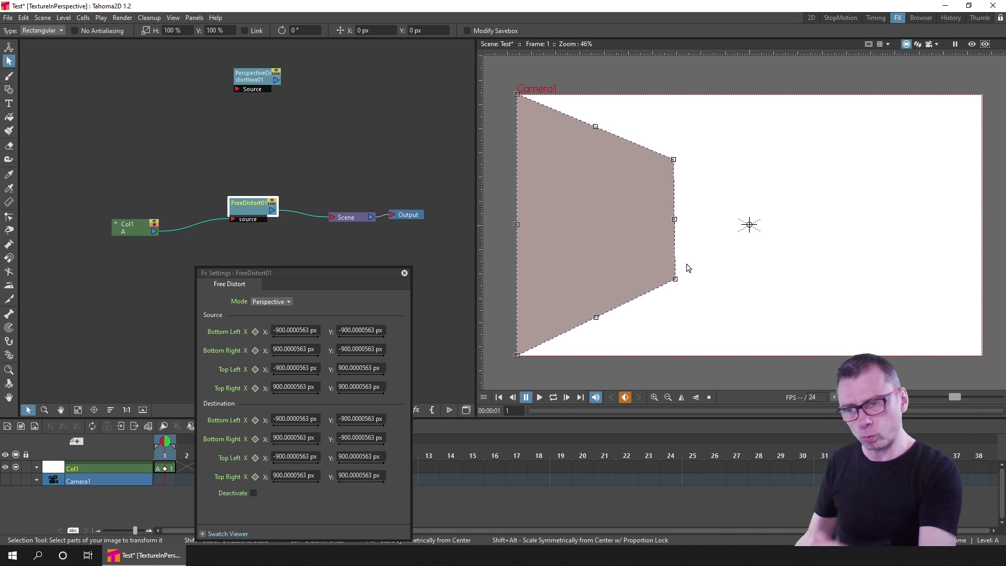
# Check the texture in the viewer's preview, turn the preview off again, and save the scene.
pyautogui.click(972, 44)
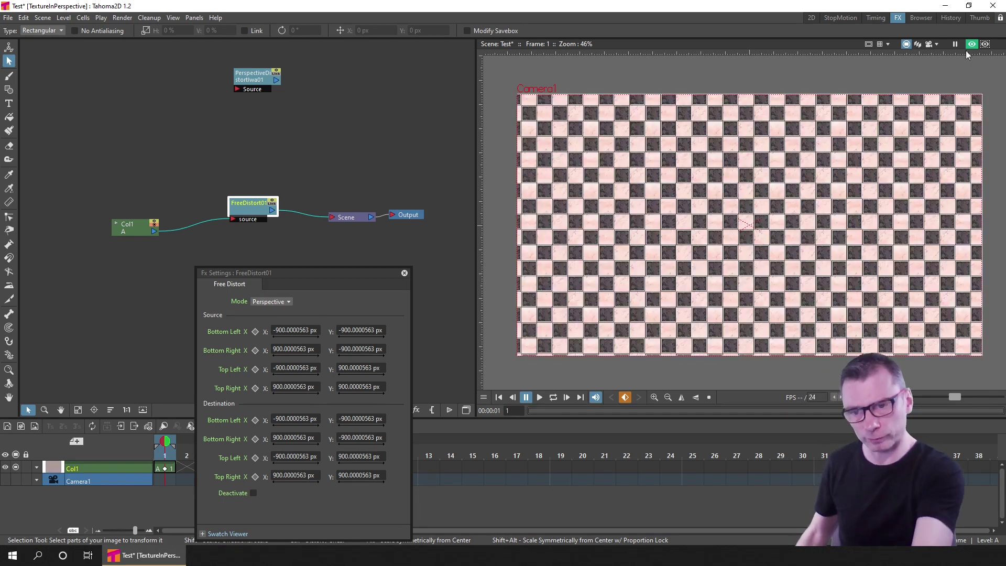
pyautogui.click(972, 44)
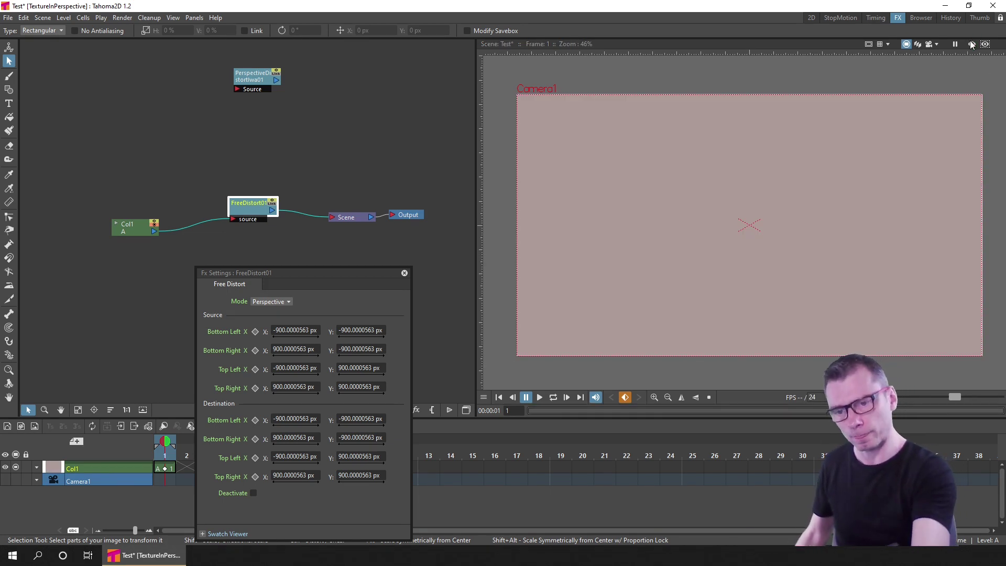
pyautogui.hotkey('ctrl', 's')
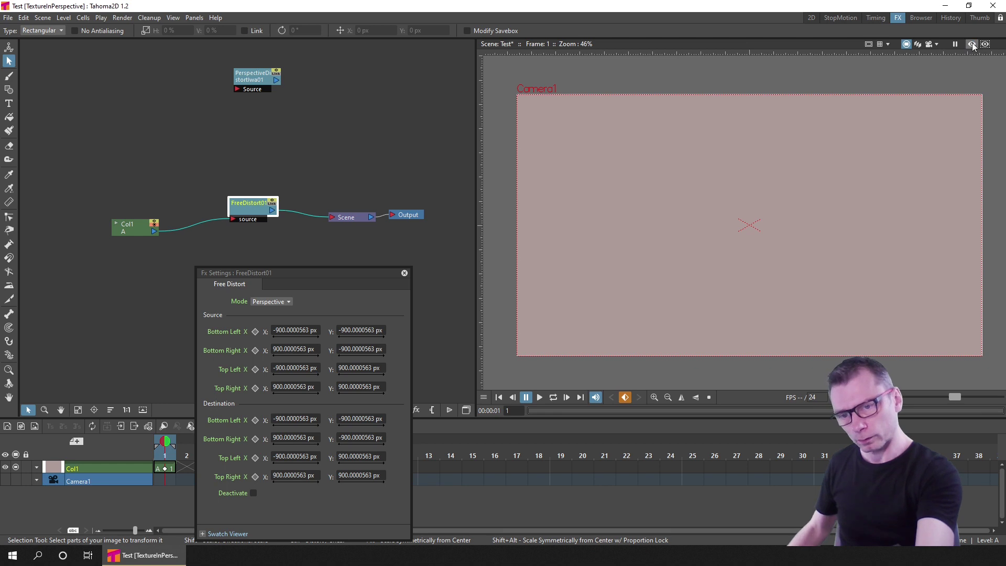
# Turn on the viewer preview and display the Free Distort corner handles in full with the Animate tool.
pyautogui.click(971, 44)
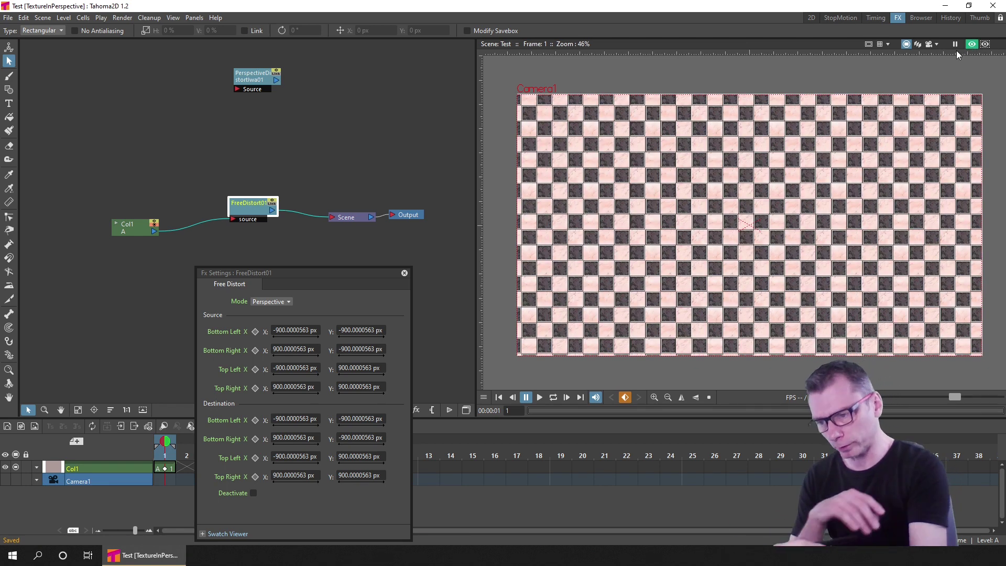
pyautogui.moveTo(249, 215); pyautogui.dragTo(249, 217)
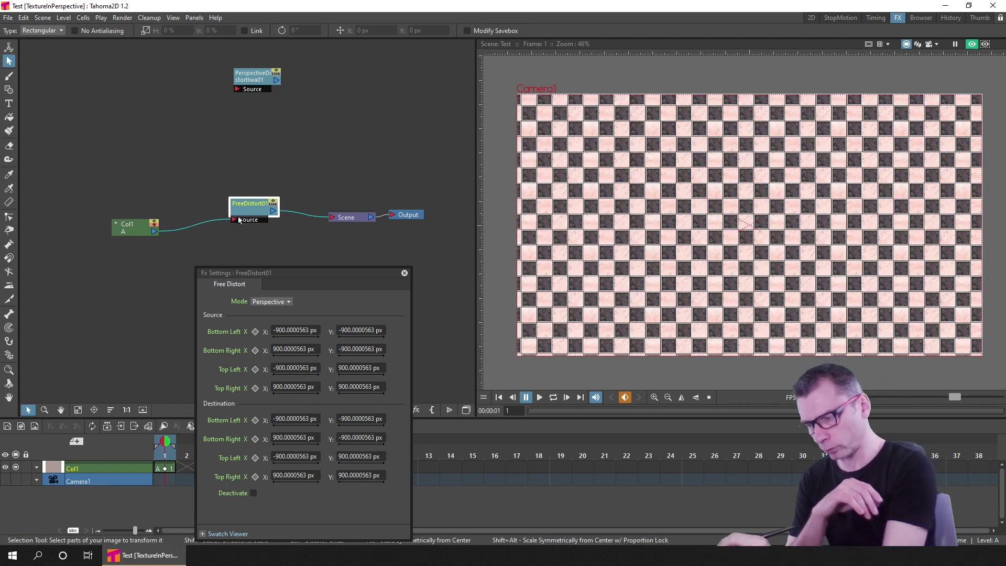
pyautogui.press('a')
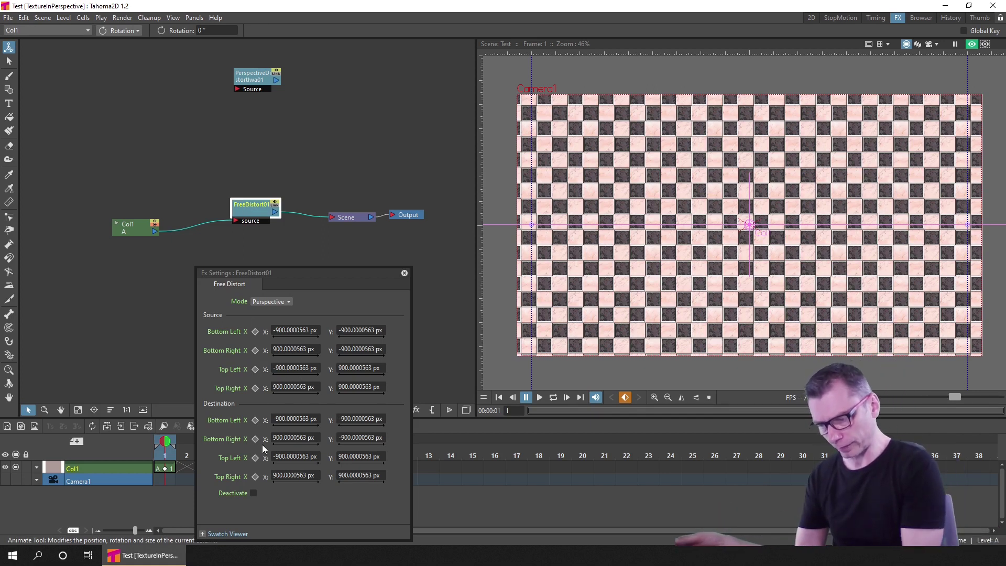
pyautogui.scroll(-1, 779, 201)
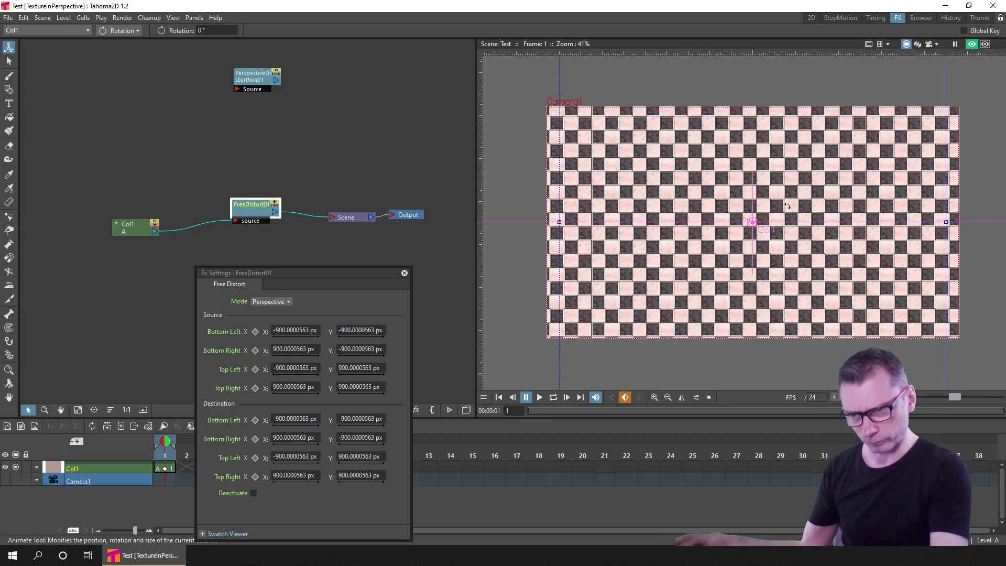
pyautogui.scroll(-1, 779, 208)
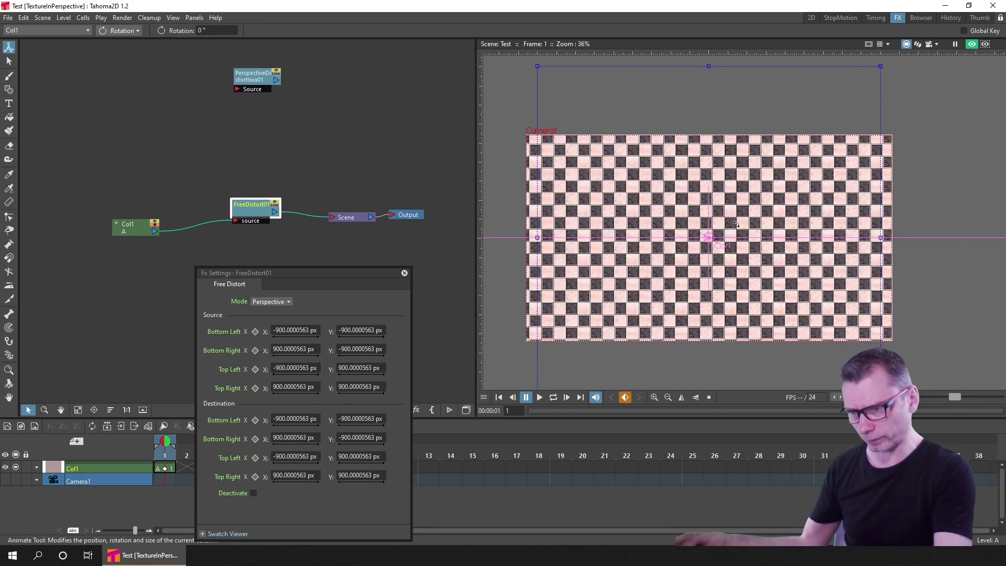
pyautogui.scroll(-1, 738, 226)
pyautogui.scroll(-2, 736, 225)
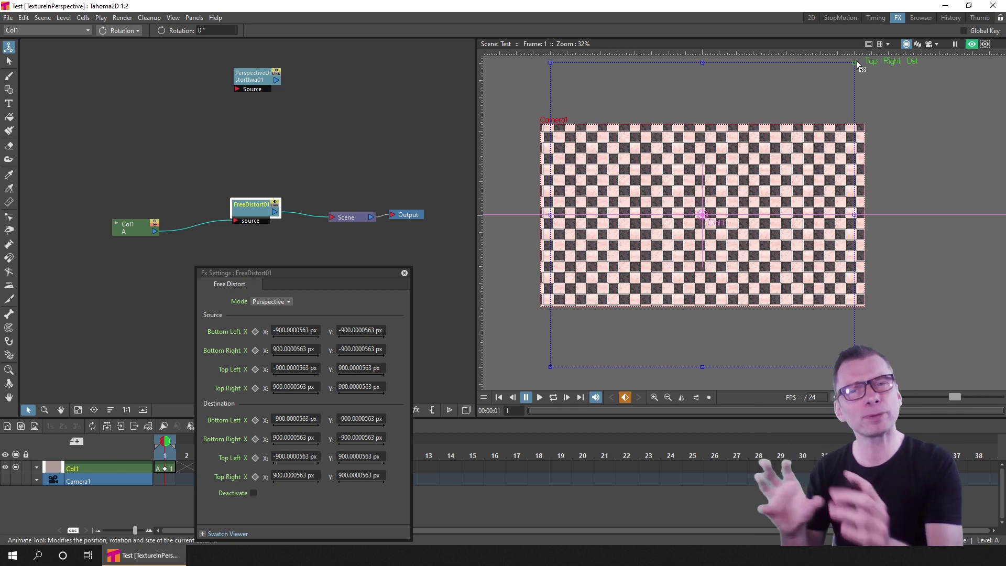
# Shift the Free Distort destination corners right and slightly down from the source frame in the viewer.
pyautogui.moveTo(855, 64); pyautogui.dragTo(894, 83)
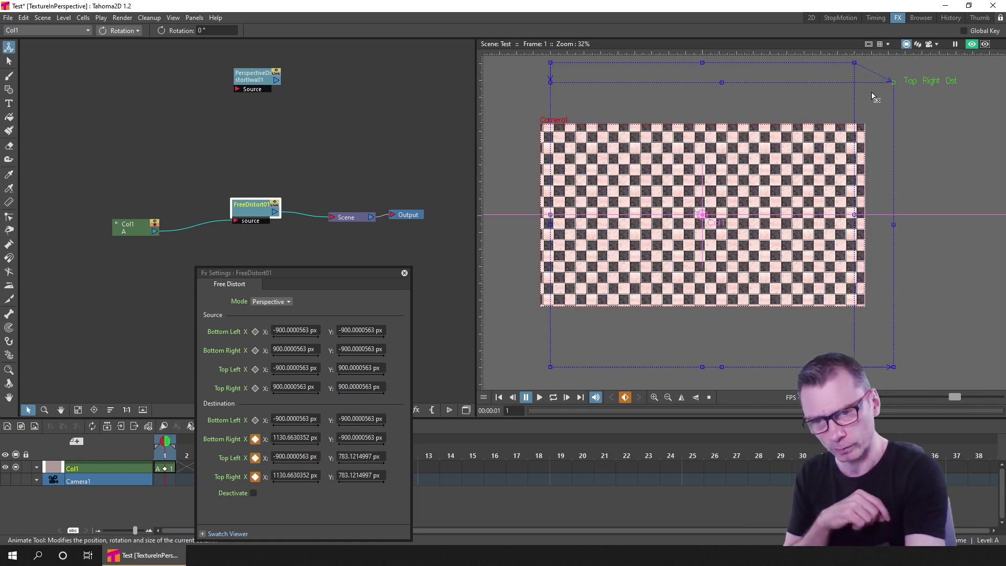
pyautogui.moveTo(557, 90); pyautogui.dragTo(623, 91)
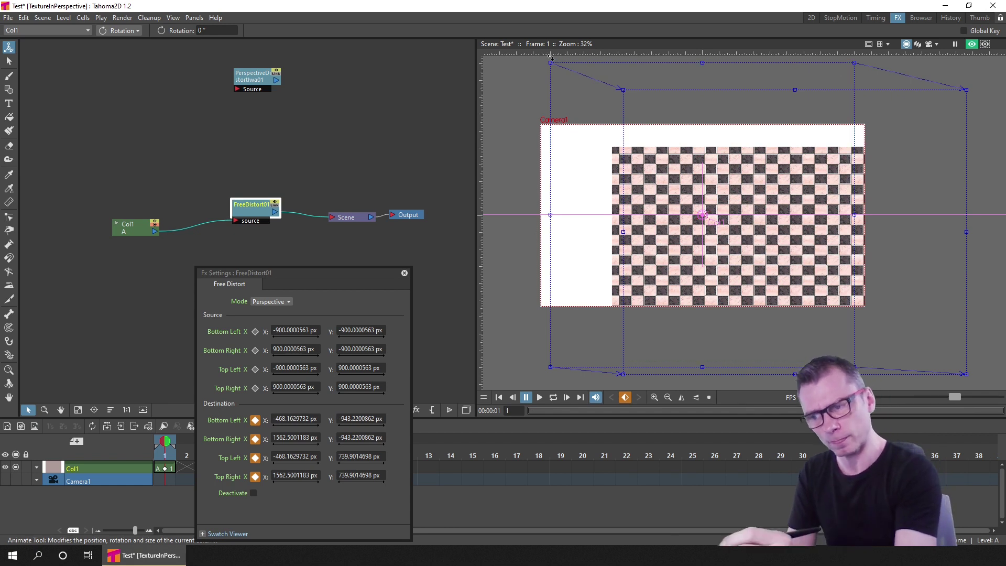
# Align the four Free Distort source corners with the corners of the camera frame.
pyautogui.moveTo(552, 65); pyautogui.dragTo(542, 124)
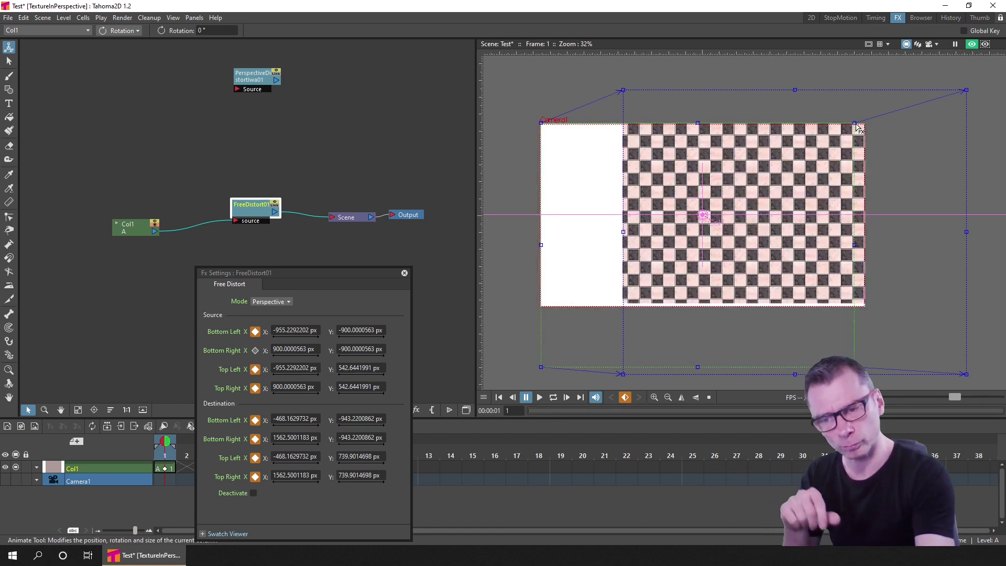
pyautogui.moveTo(855, 125); pyautogui.dragTo(865, 124)
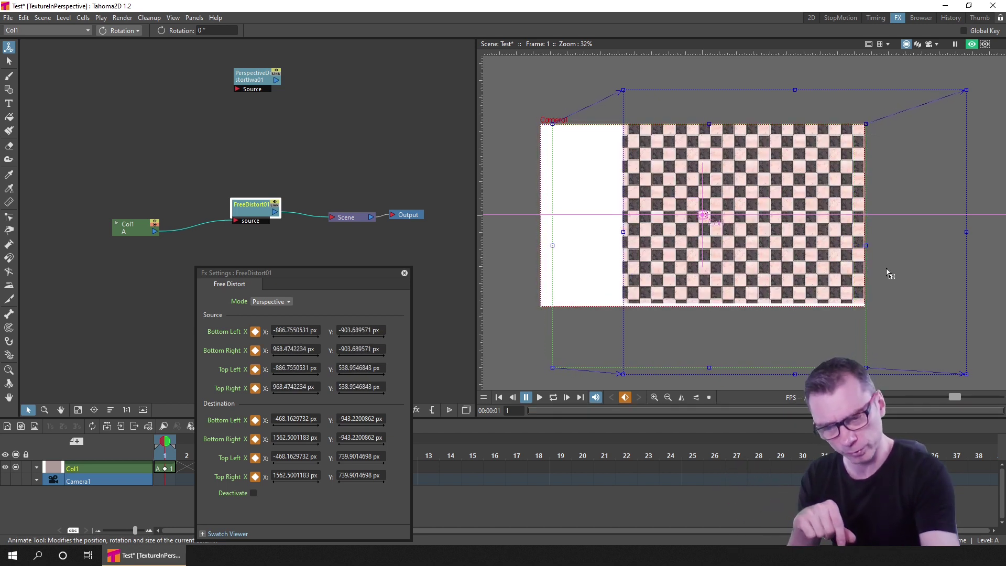
pyautogui.moveTo(866, 367); pyautogui.dragTo(860, 309)
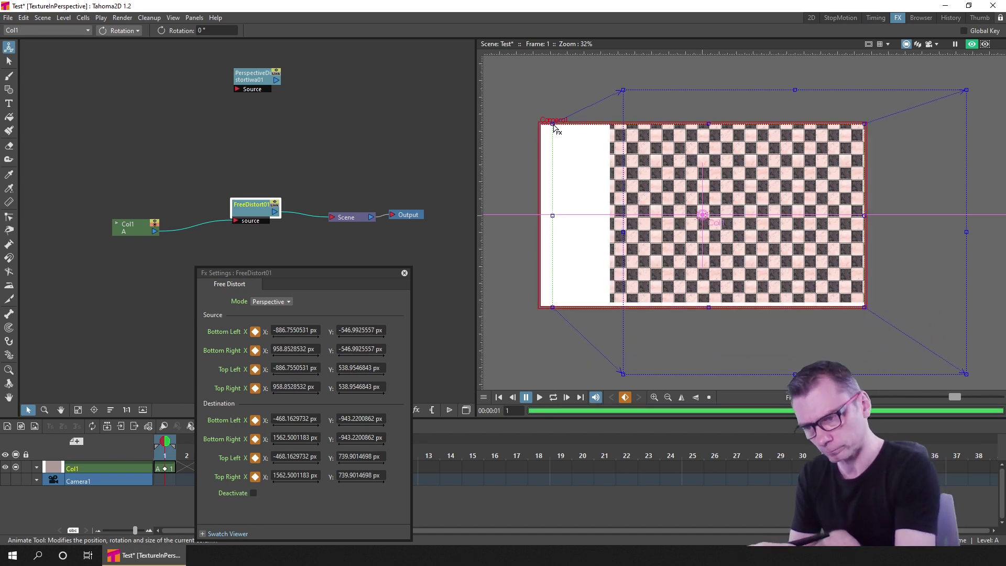
pyautogui.moveTo(552, 124); pyautogui.dragTo(540, 126)
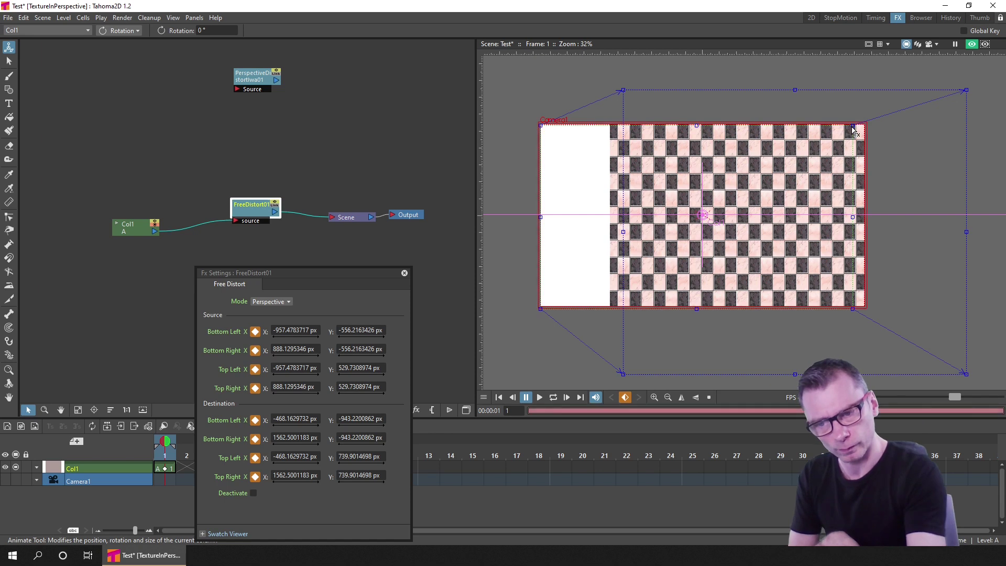
pyautogui.moveTo(856, 128); pyautogui.dragTo(861, 121)
pyautogui.moveTo(554, 217); pyautogui.dragTo(535, 213)
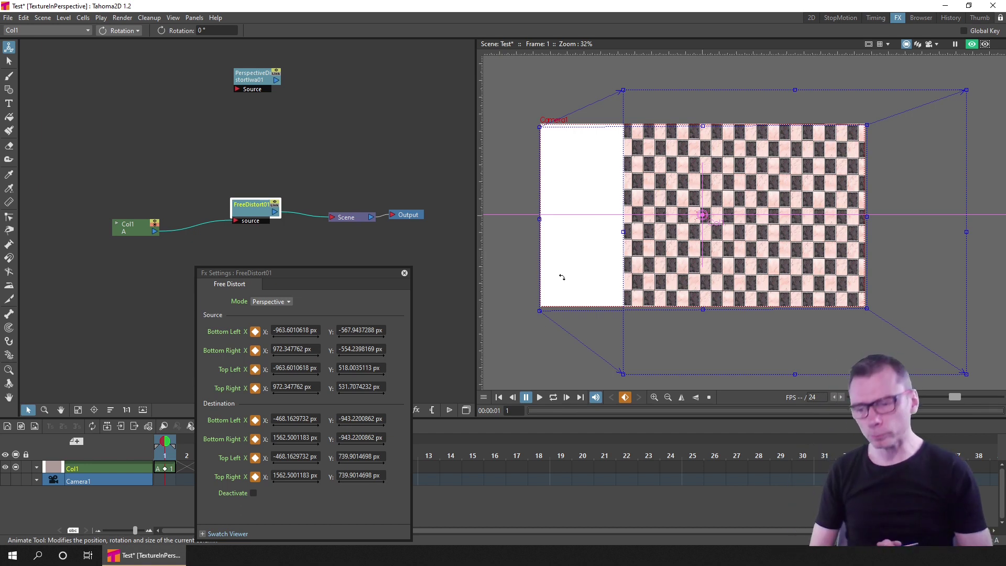
# Pull the destination edges inward to fit the texture in the frame's upper part, and undo the accidental rotation of the column.
pyautogui.moveTo(624, 374); pyautogui.dragTo(633, 222)
pyautogui.moveTo(966, 90); pyautogui.dragTo(904, 112)
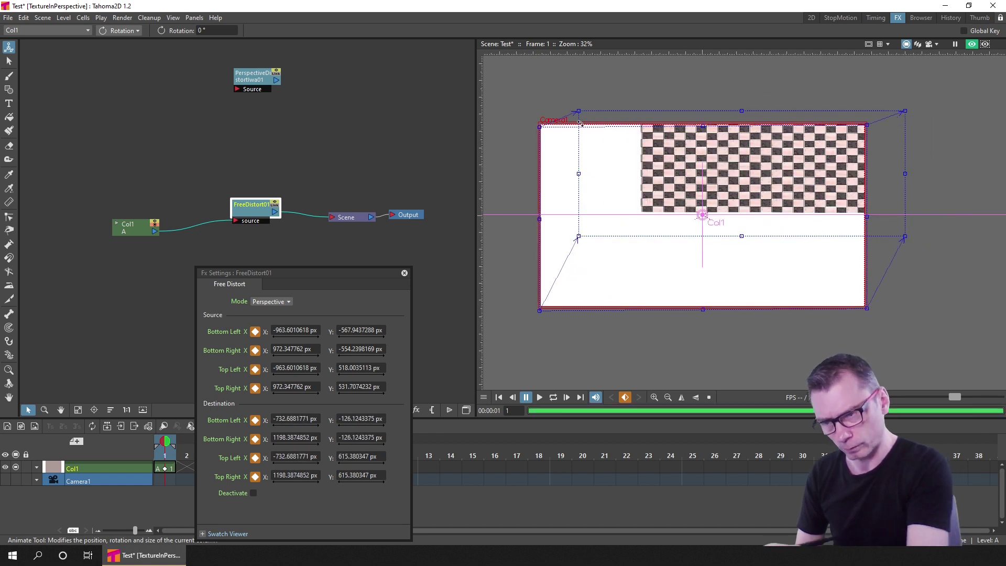
pyautogui.moveTo(905, 176); pyautogui.dragTo(829, 183)
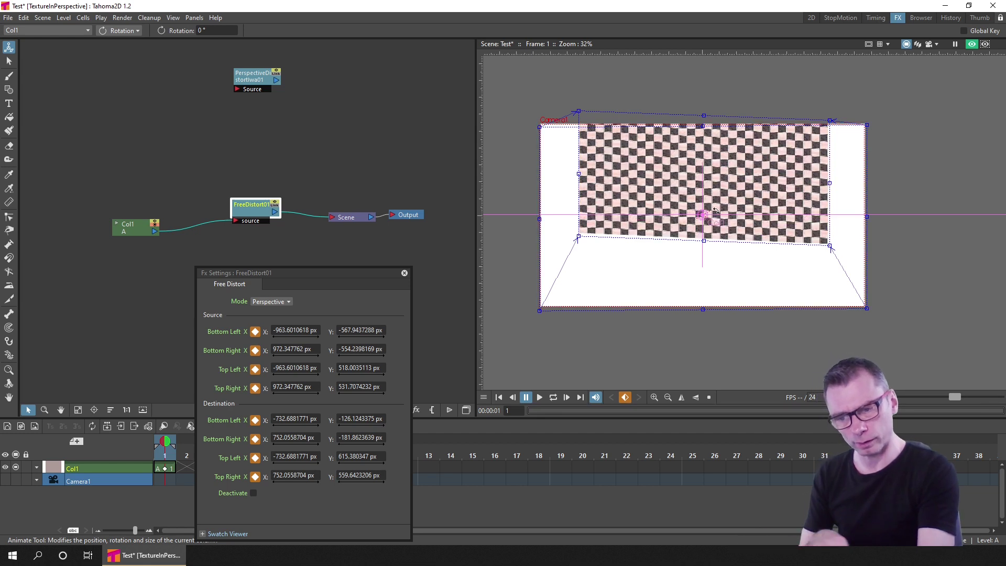
pyautogui.moveTo(659, 190); pyautogui.dragTo(648, 199)
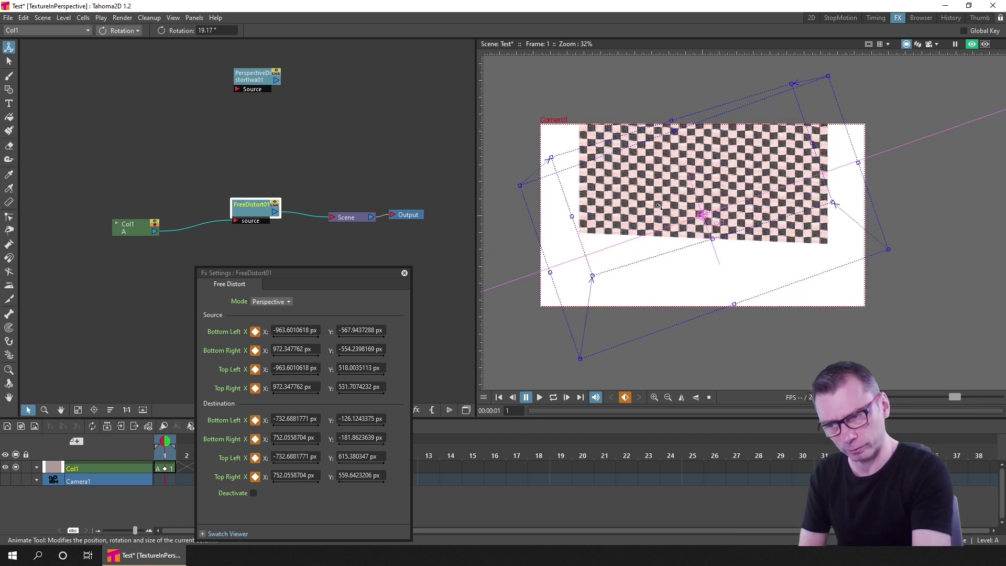
pyautogui.hotkey('ctrl', 'z')
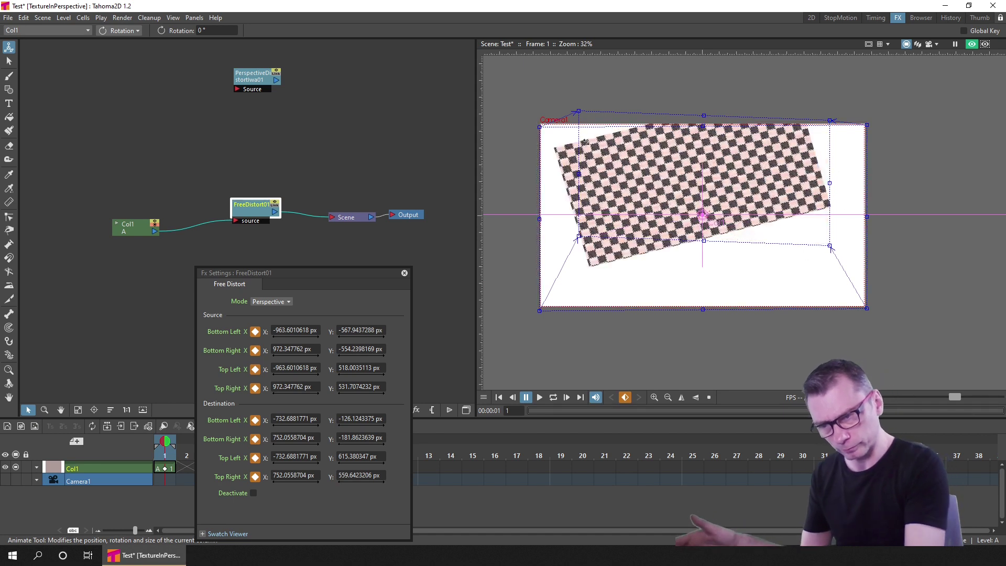
# Move the destination's right edge to about mid-frame and lower its top-right corner to shape a receding left wall.
pyautogui.moveTo(578, 112); pyautogui.dragTo(553, 145)
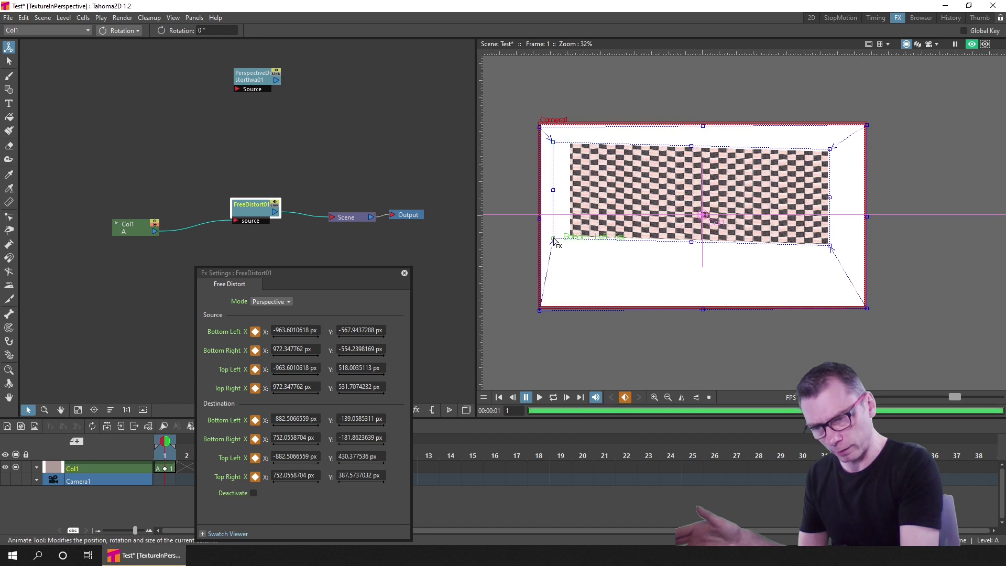
pyautogui.moveTo(553, 238); pyautogui.dragTo(550, 297)
pyautogui.moveTo(829, 284); pyautogui.dragTo(665, 260)
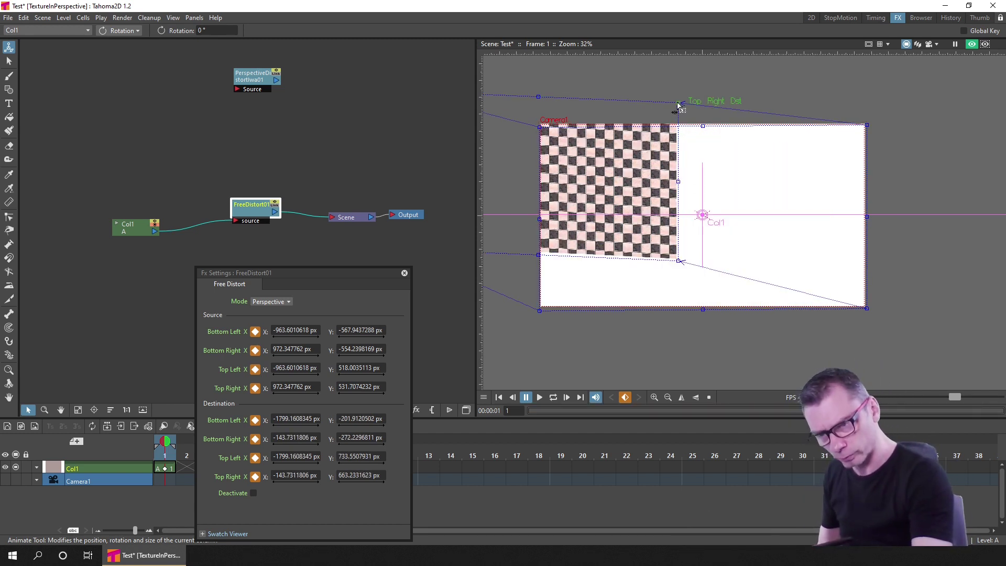
pyautogui.moveTo(678, 106); pyautogui.dragTo(679, 177)
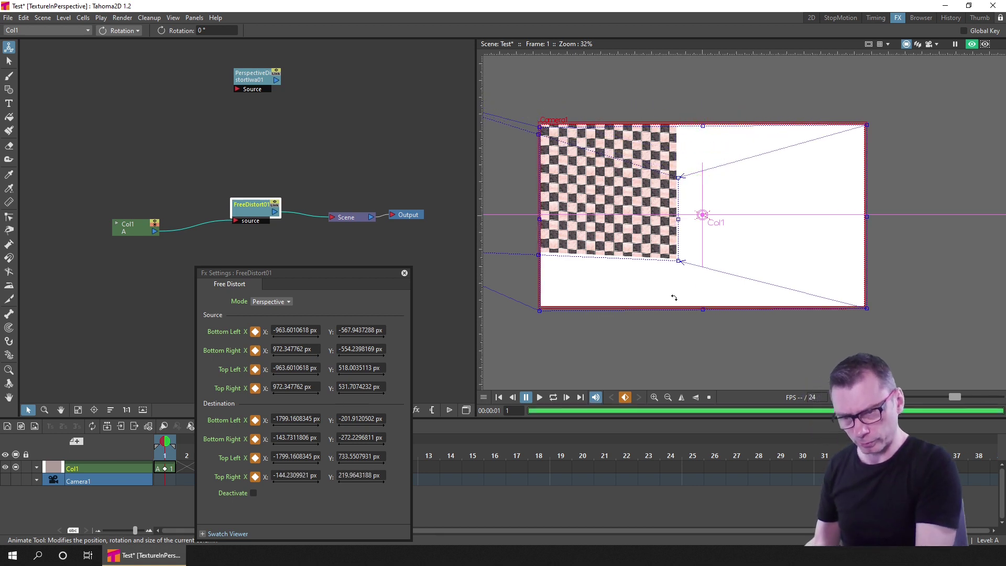
# Bring the destination's left corners just inside the camera frame and move its right edge right of the centre.
pyautogui.moveTo(709, 281); pyautogui.dragTo(757, 288)
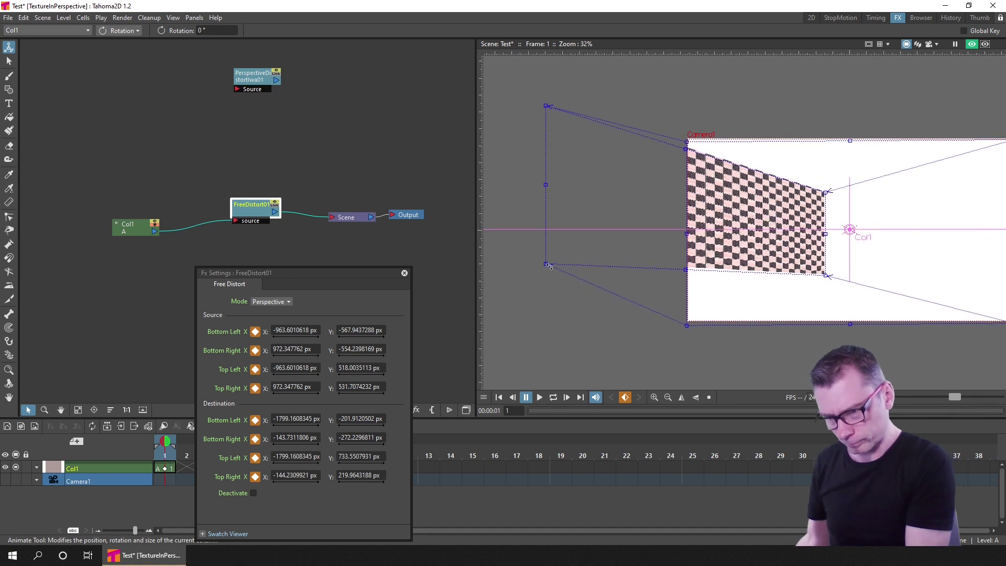
pyautogui.moveTo(548, 266); pyautogui.dragTo(614, 279)
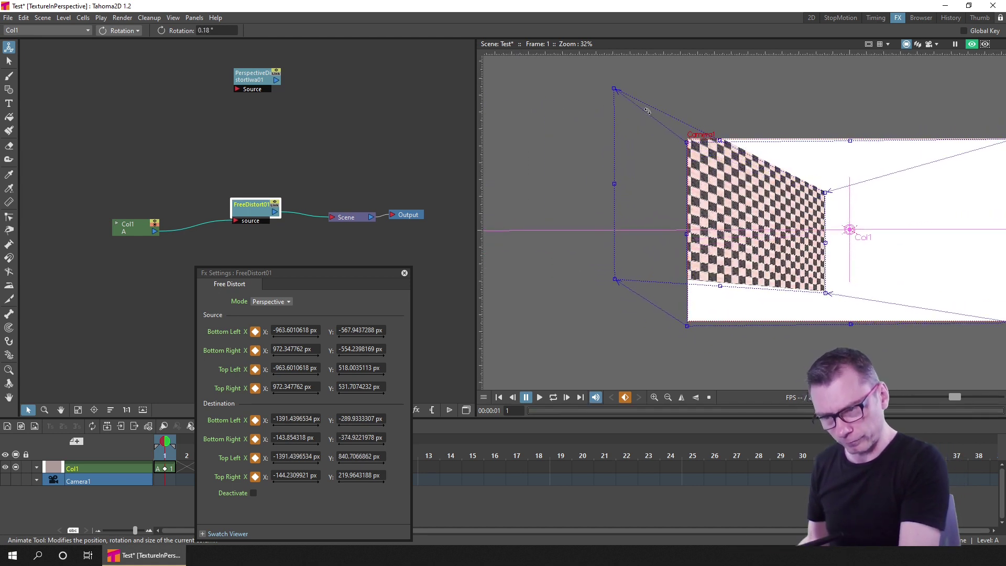
pyautogui.click(647, 111)
pyautogui.click(617, 280)
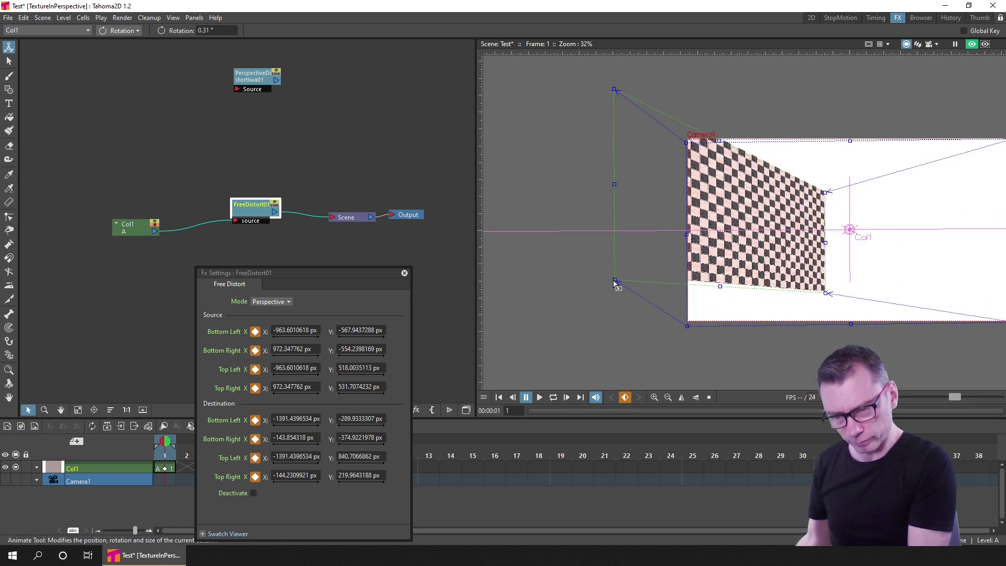
pyautogui.moveTo(617, 283); pyautogui.dragTo(613, 262)
pyautogui.moveTo(822, 191)
pyautogui.mouseDown()
pyautogui.moveTo(812, 171)
pyautogui.moveTo(808, 197)
pyautogui.mouseUp()
pyautogui.moveTo(609, 89); pyautogui.dragTo(609, 135)
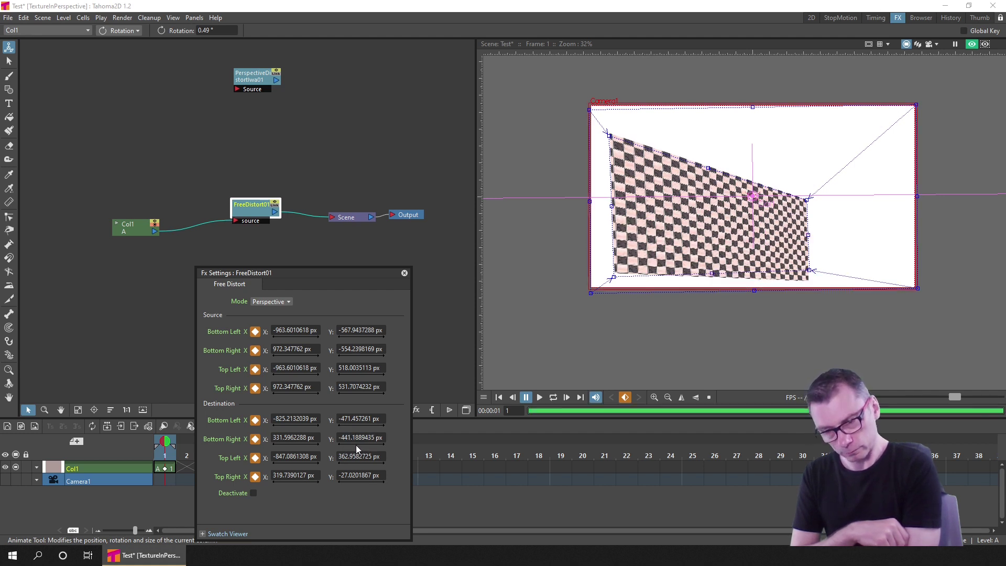
# Set the bottom-right destination Y to about -356 px, and refine the wall by moving its left edge outward and its right edge upward.
pyautogui.moveTo(353, 445); pyautogui.dragTo(344, 444)
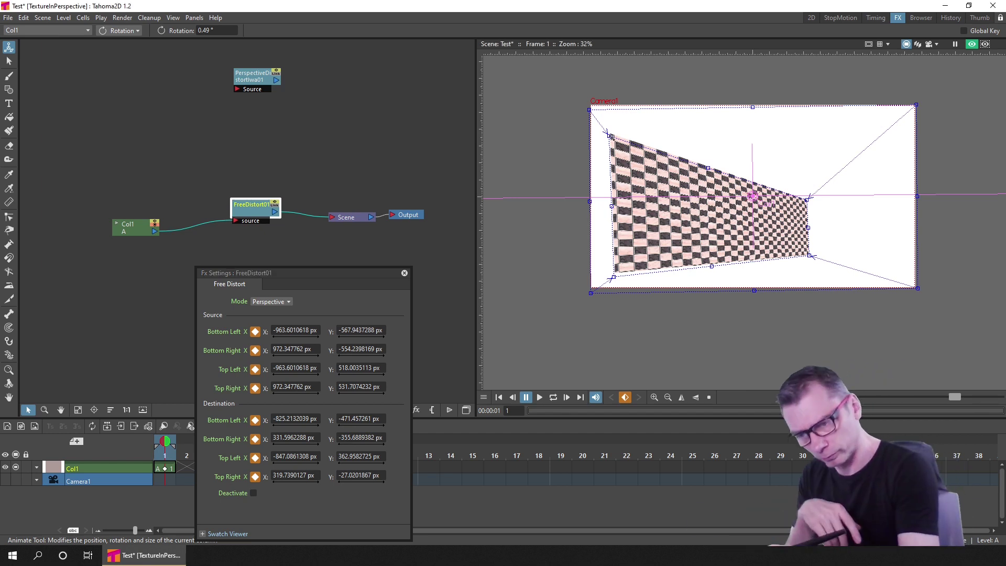
pyautogui.moveTo(609, 138); pyautogui.dragTo(600, 119)
pyautogui.moveTo(610, 281)
pyautogui.mouseDown()
pyautogui.moveTo(600, 281)
pyautogui.moveTo(609, 276)
pyautogui.mouseUp()
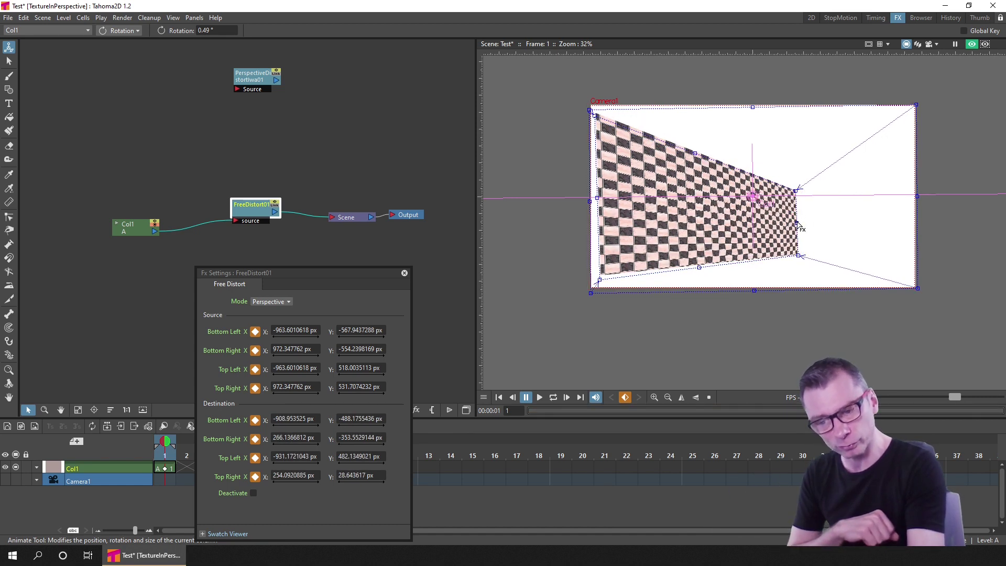
pyautogui.moveTo(797, 225); pyautogui.dragTo(797, 229)
pyautogui.moveTo(797, 229); pyautogui.dragTo(798, 210)
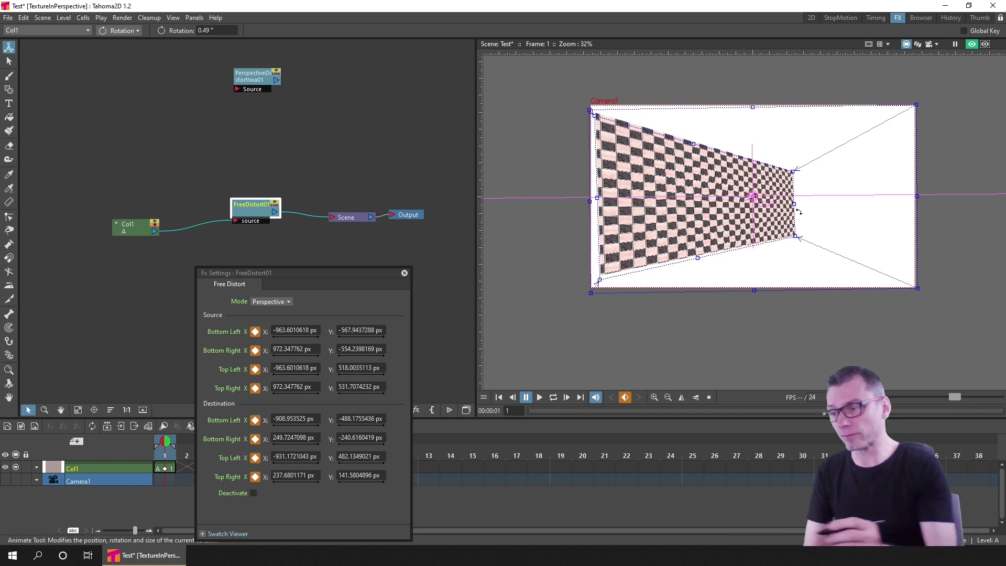
# Close the Free Distort settings, save the scene, and switch to the 2D room.
pyautogui.click(255, 77)
pyautogui.click(258, 213)
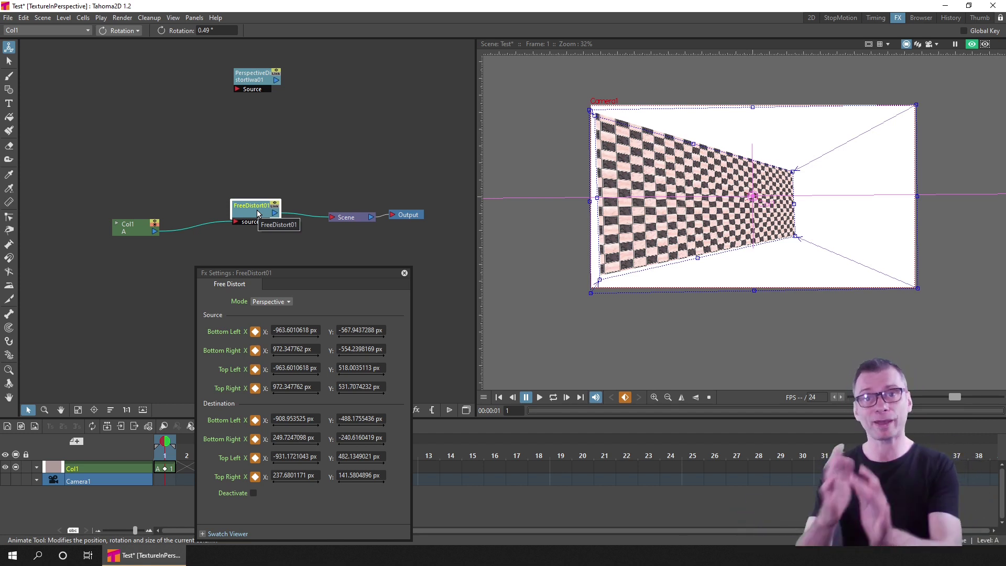
pyautogui.click(404, 272)
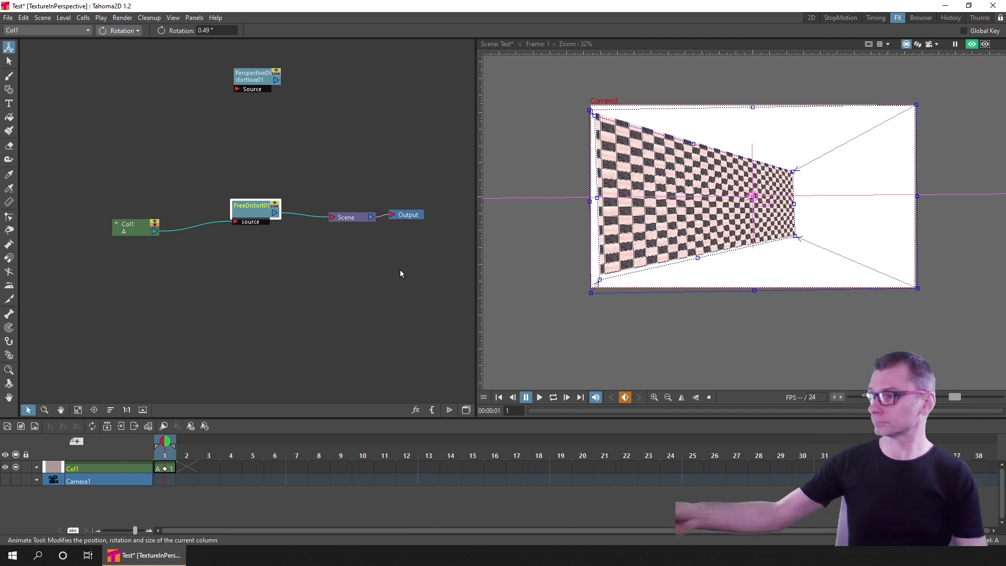
pyautogui.hotkey('ctrl', 's')
pyautogui.click(811, 17)
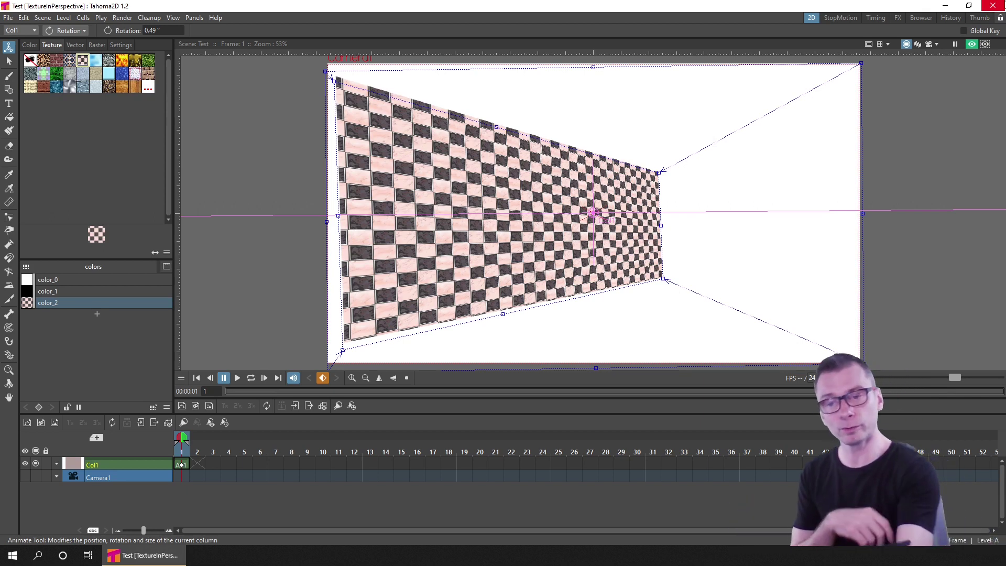
# Compare the viewer with the preview off and on, leaving the preview off.
pyautogui.click(971, 44)
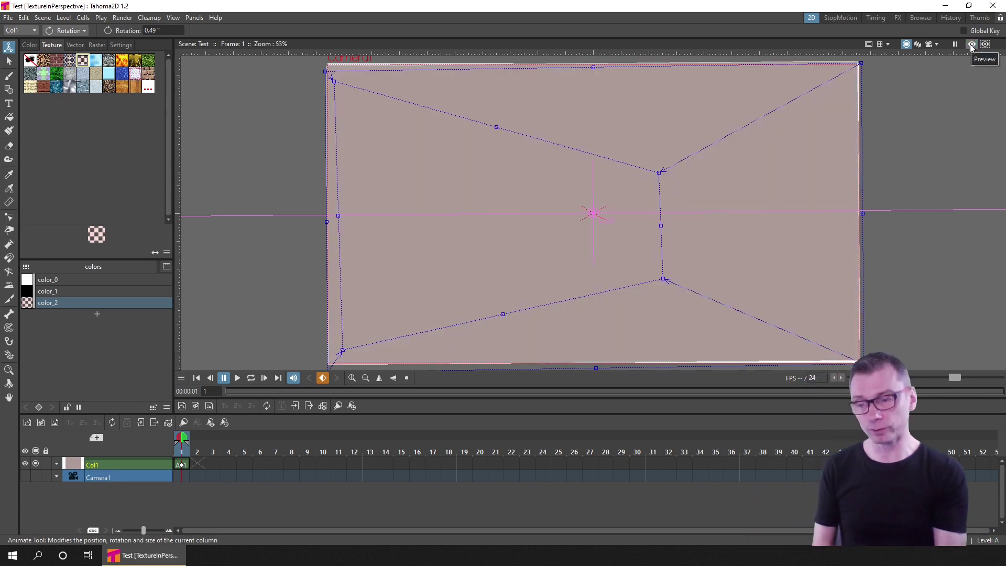
pyautogui.click(969, 45)
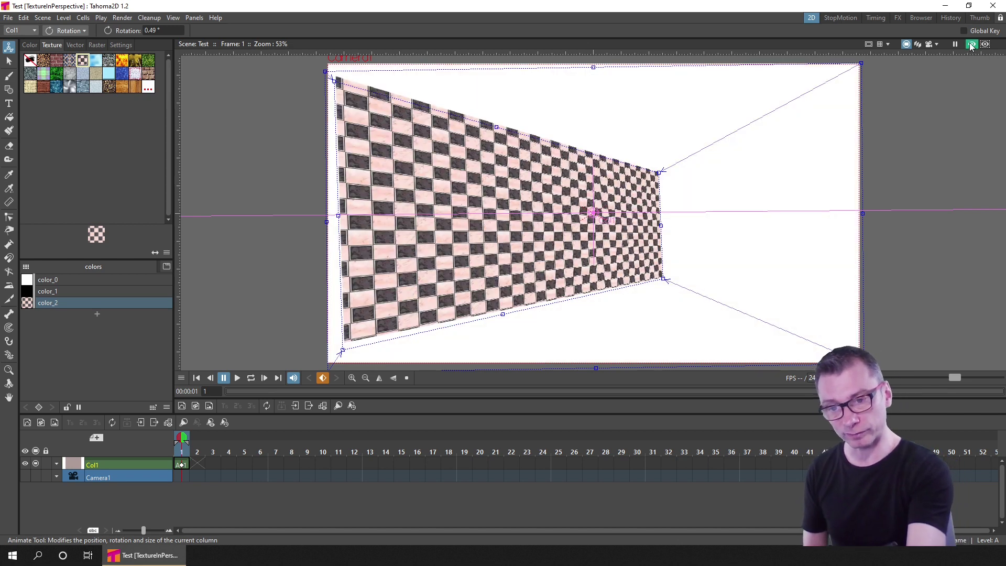
pyautogui.click(968, 45)
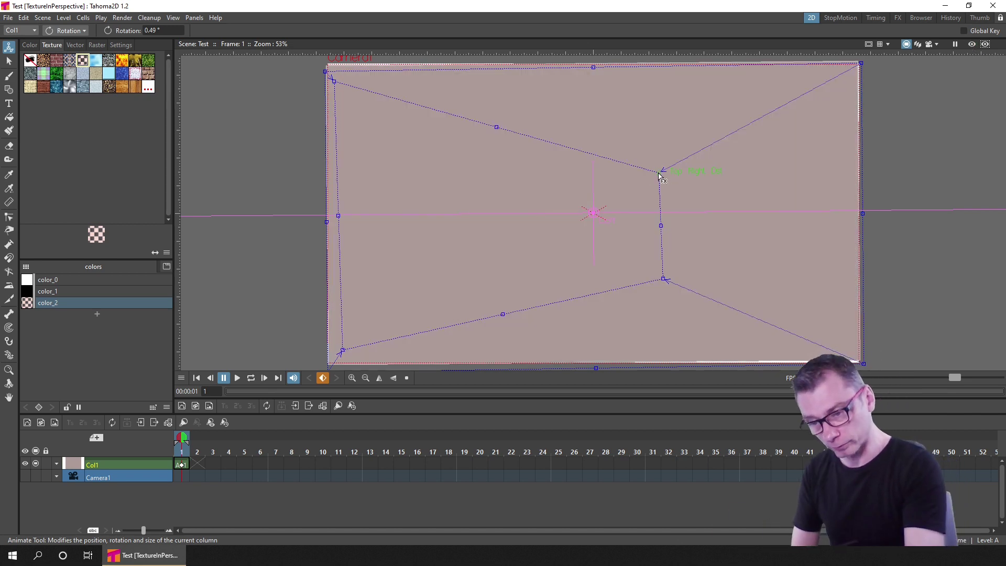
# Adjust the wall's destination corners with the preview off, raising the top edge and moving the left edge toward the frame border.
pyautogui.moveTo(658, 176); pyautogui.dragTo(669, 166)
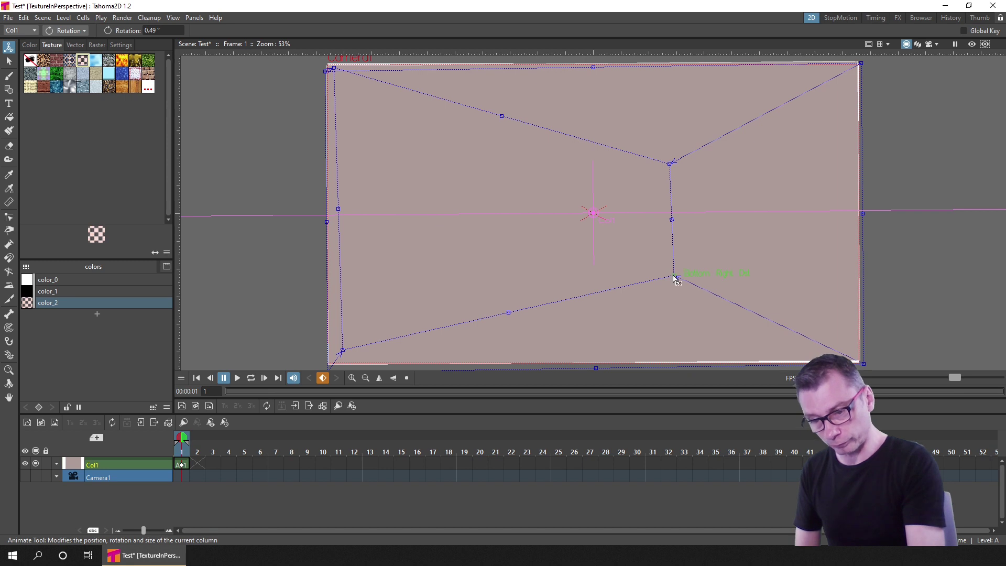
pyautogui.moveTo(675, 280); pyautogui.dragTo(644, 273)
pyautogui.moveTo(343, 350); pyautogui.dragTo(337, 359)
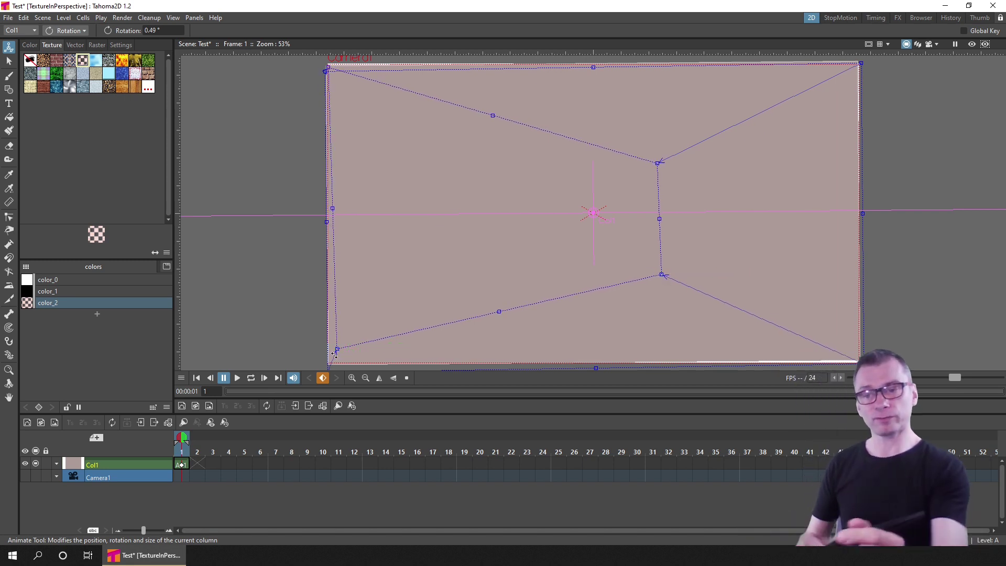
# Turn the preview on and move the wall's far vertical edge inward toward the left.
pyautogui.click(969, 46)
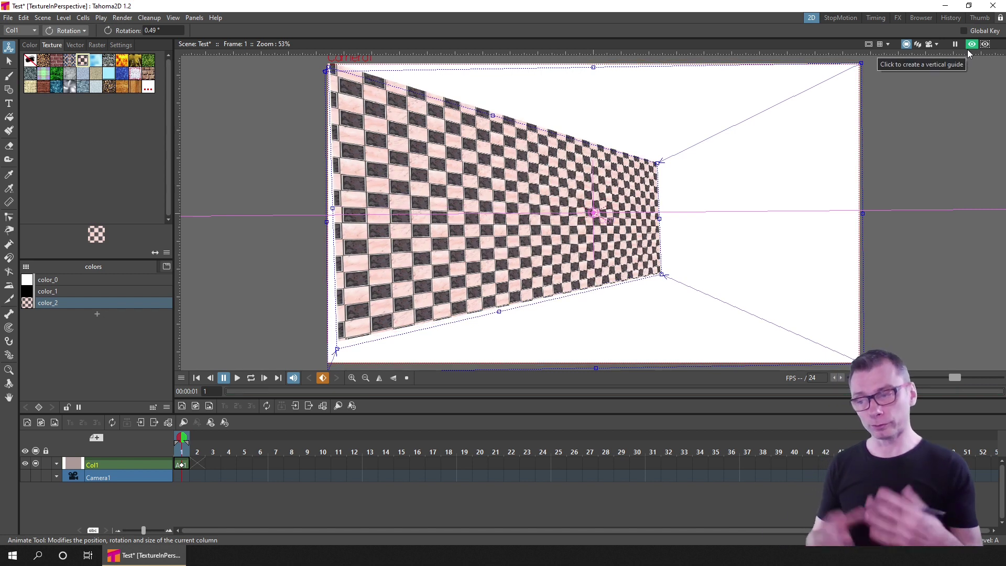
pyautogui.moveTo(660, 219); pyautogui.dragTo(614, 223)
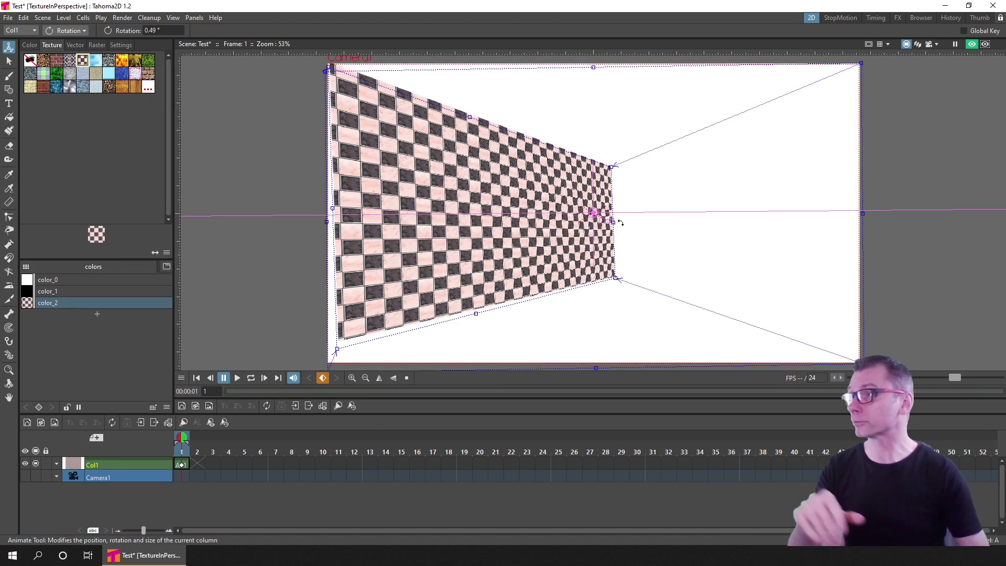
# In the FX room, disconnect the Free Distort node, connect Col1 directly to the Scene node, and save the scene.
pyautogui.click(897, 17)
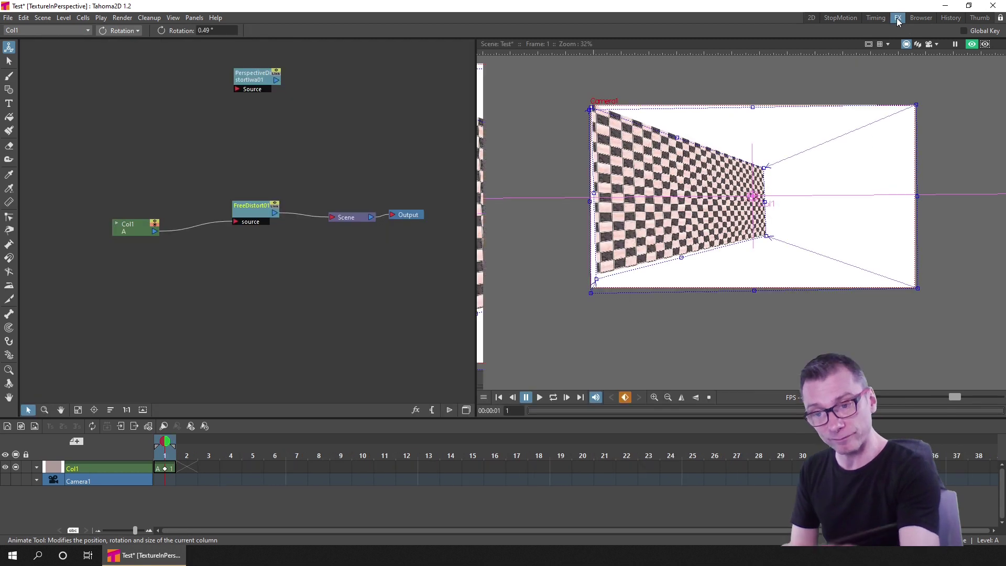
pyautogui.moveTo(255, 211); pyautogui.dragTo(326, 86)
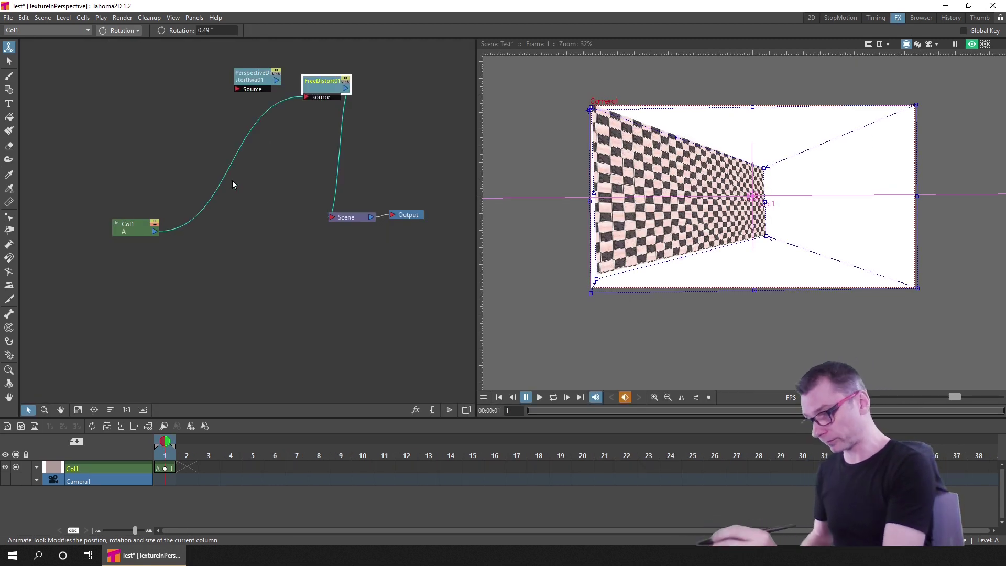
pyautogui.press('Delete')
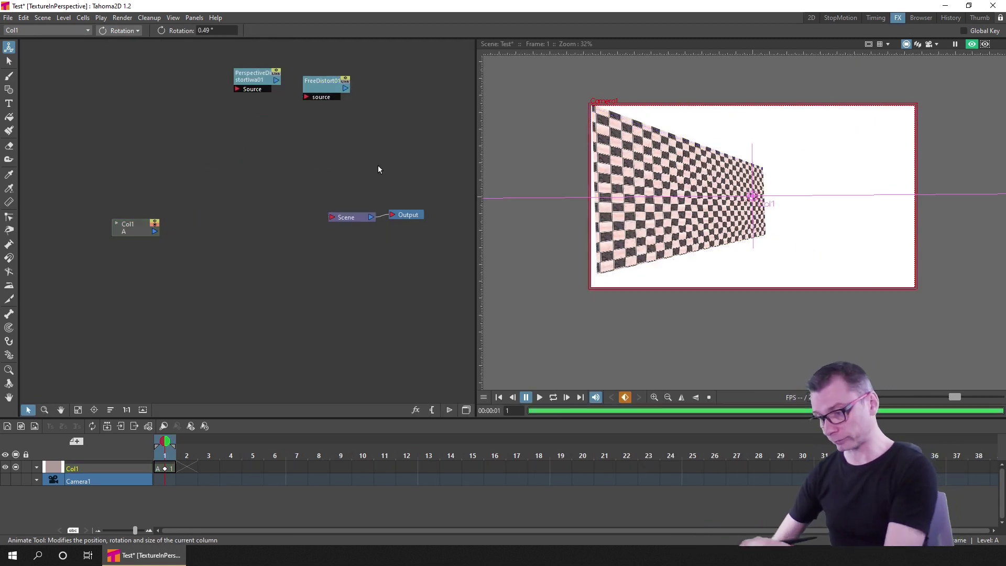
pyautogui.moveTo(155, 231); pyautogui.dragTo(339, 216)
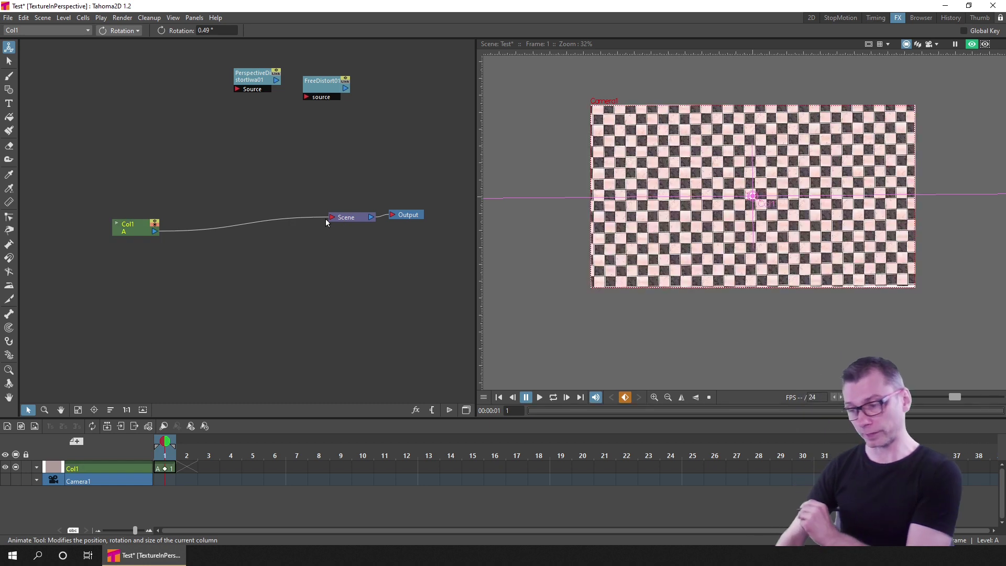
pyautogui.hotkey('ctrl', 's')
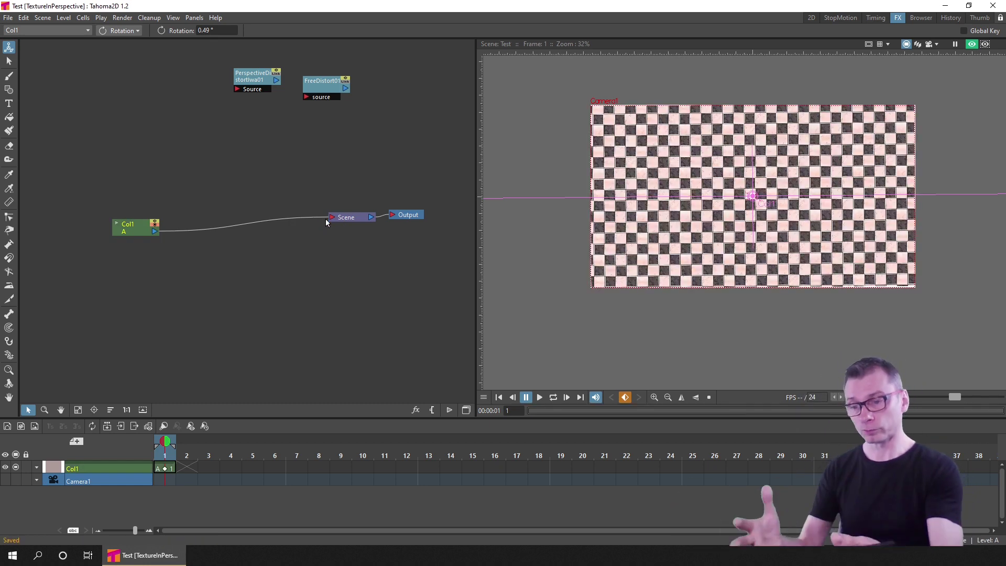
# Set the output name to Checker, save and render the frame as PNG, and close the output settings.
pyautogui.click(122, 18)
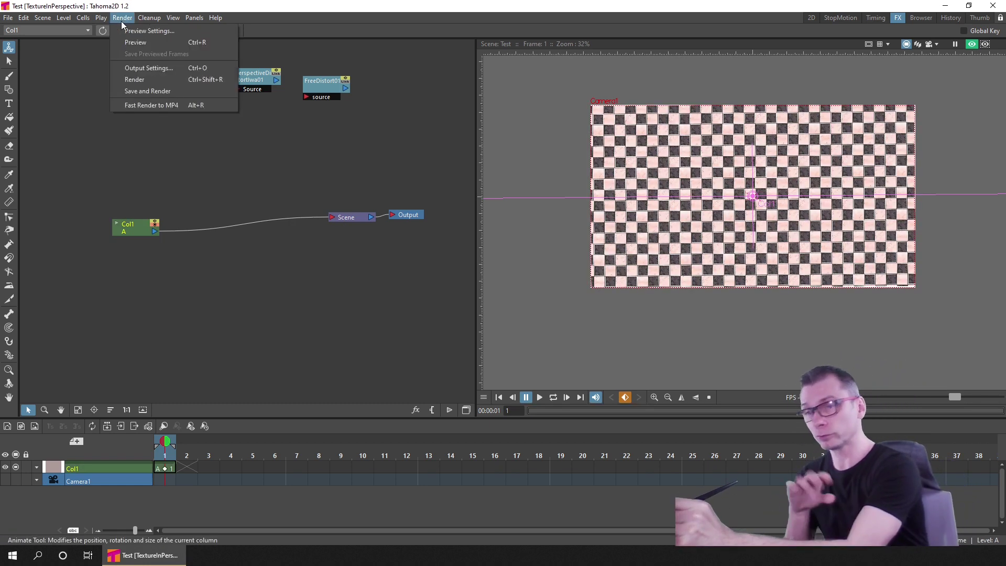
pyautogui.click(160, 68)
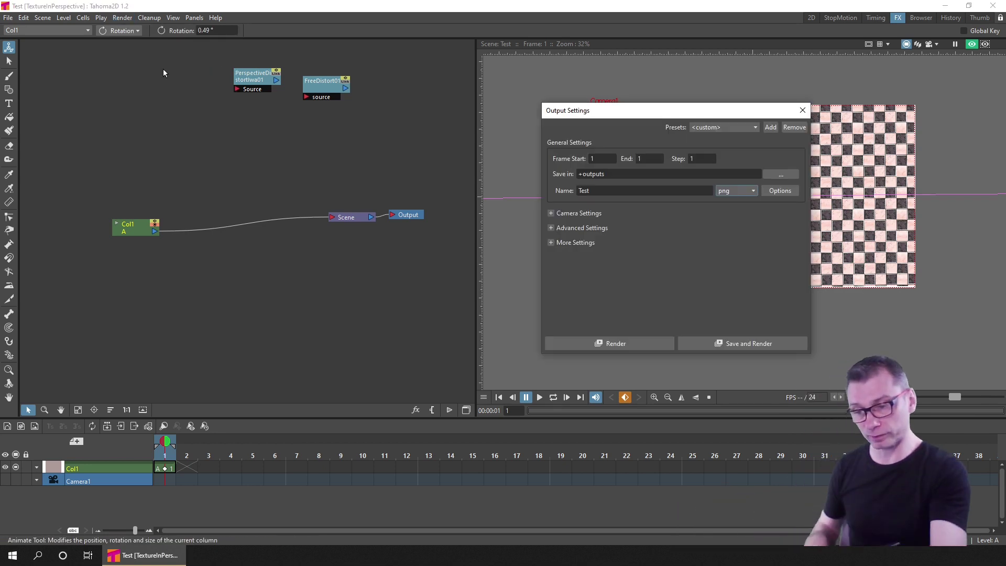
pyautogui.doubleClick(631, 194)
pyautogui.write('C')
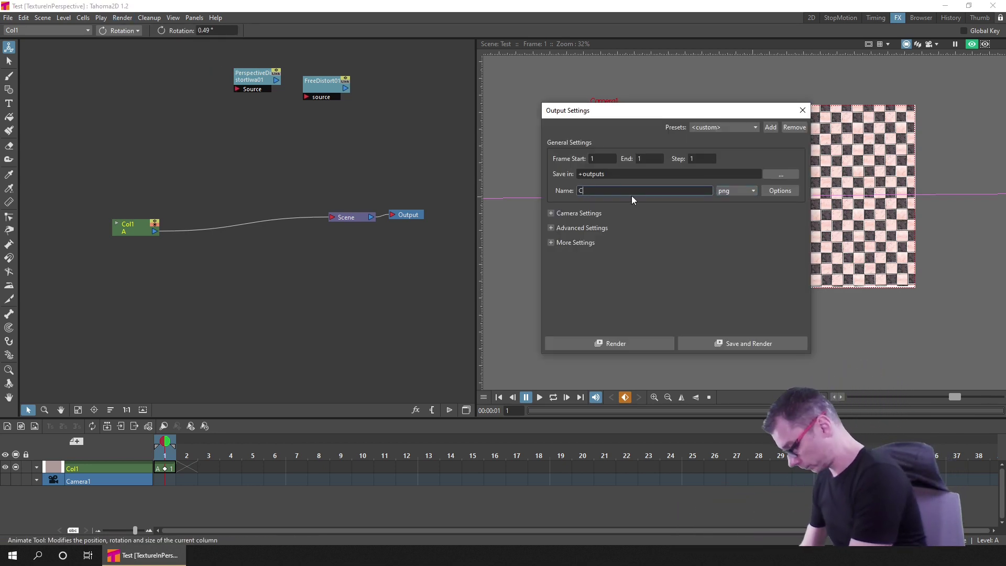
pyautogui.write('hecker')
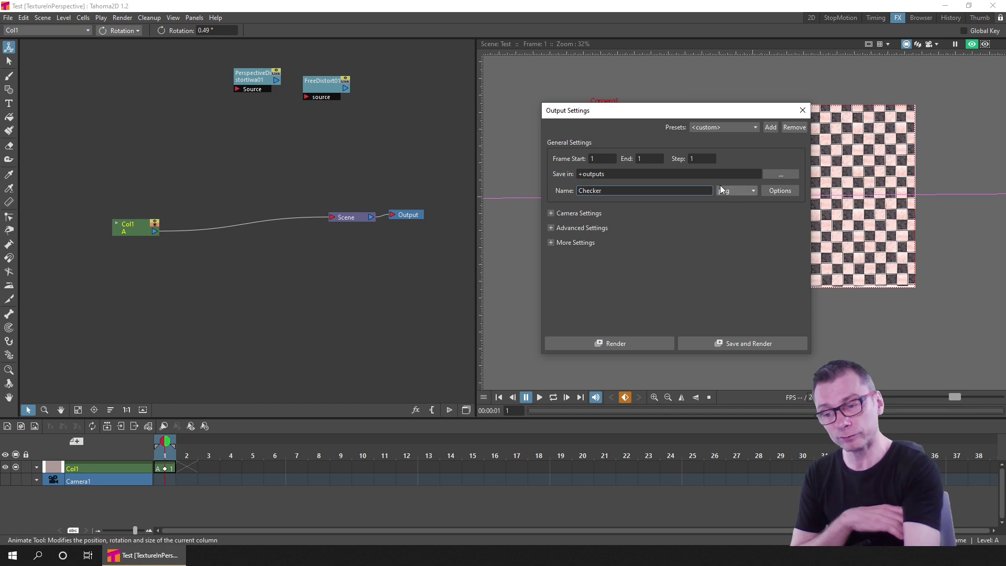
pyautogui.click(734, 343)
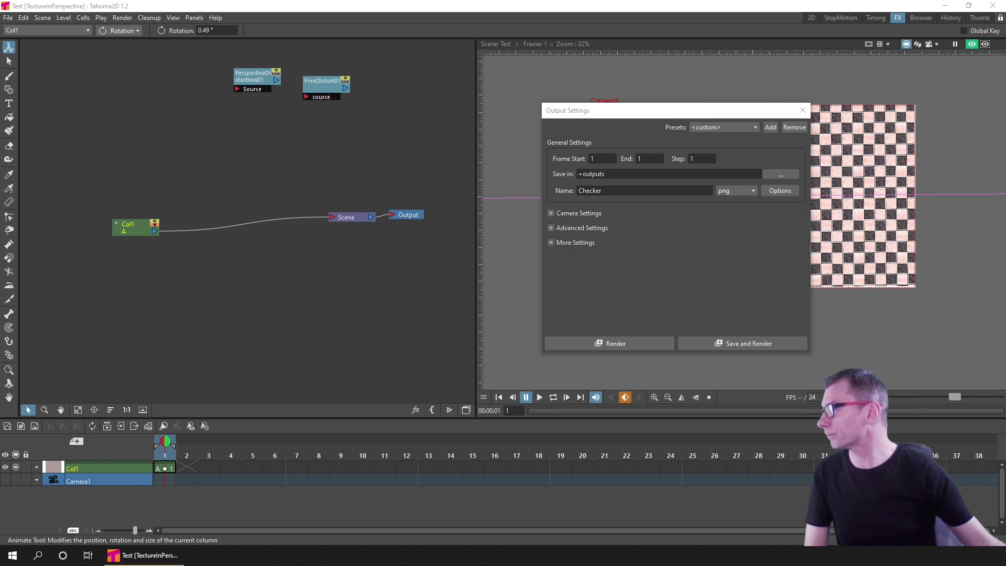
pyautogui.click(802, 109)
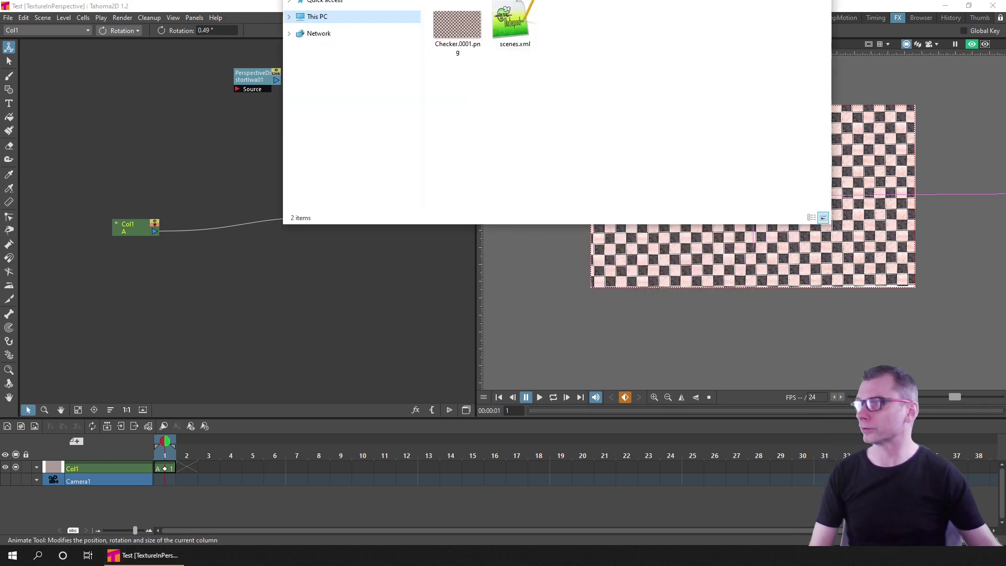
# In the 2D room, load the rendered Checker.0001.png from the outputs folder as a new column and hide Col1.
pyautogui.moveTo(589, 11); pyautogui.dragTo(254, 164)
pyautogui.click(810, 18)
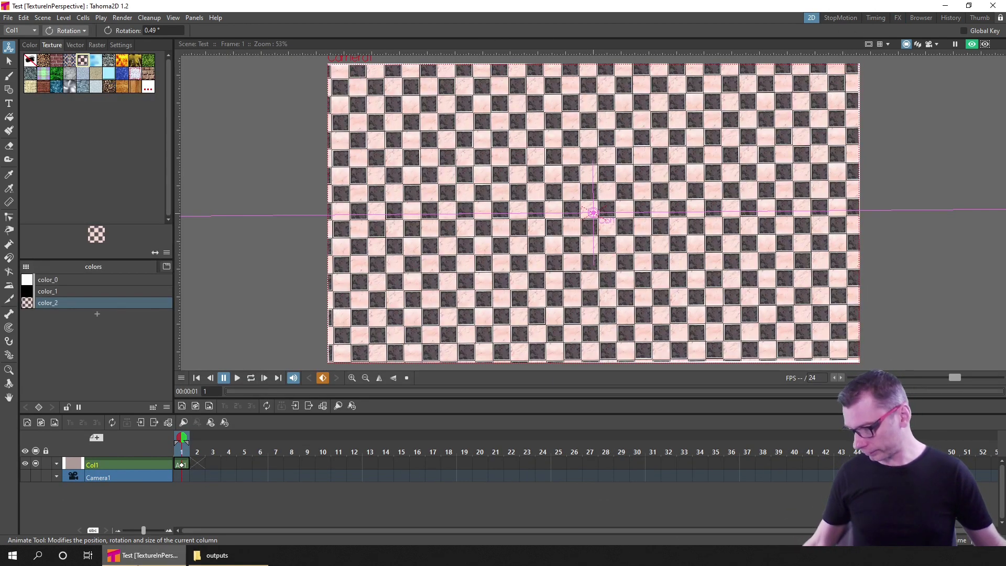
pyautogui.click(215, 554)
pyautogui.click(209, 294)
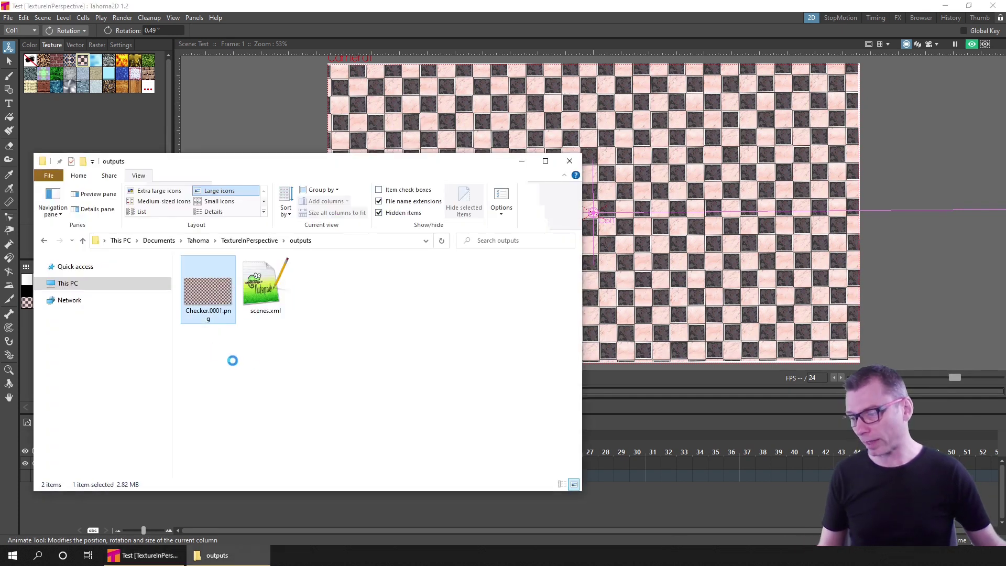
pyautogui.moveTo(536, 281); pyautogui.dragTo(882, 228)
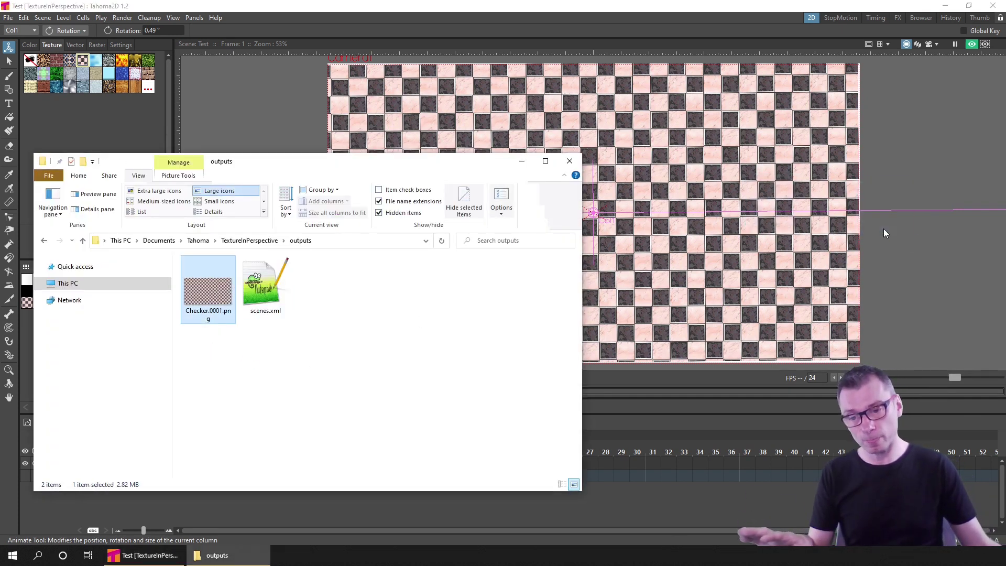
pyautogui.click(229, 129)
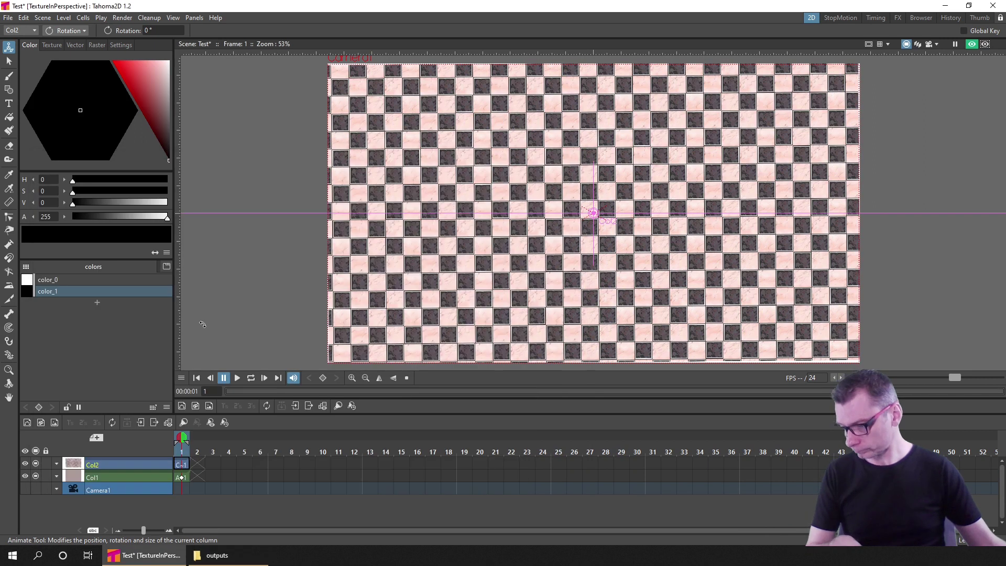
pyautogui.click(35, 475)
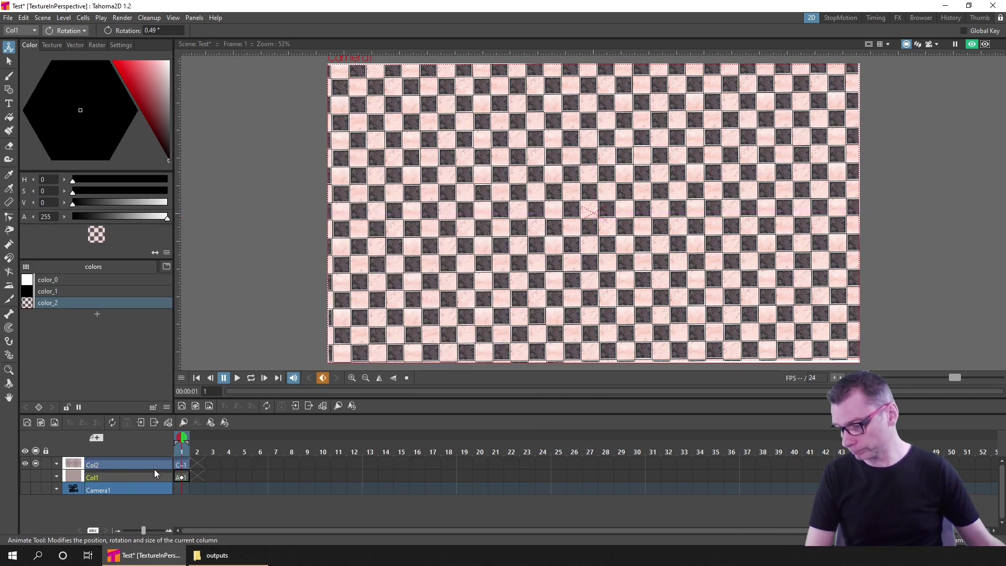
# Select the whole checker image on frame 1 of Col2 with the Selection tool and reduce its height to about 86.23%.
pyautogui.click(182, 465)
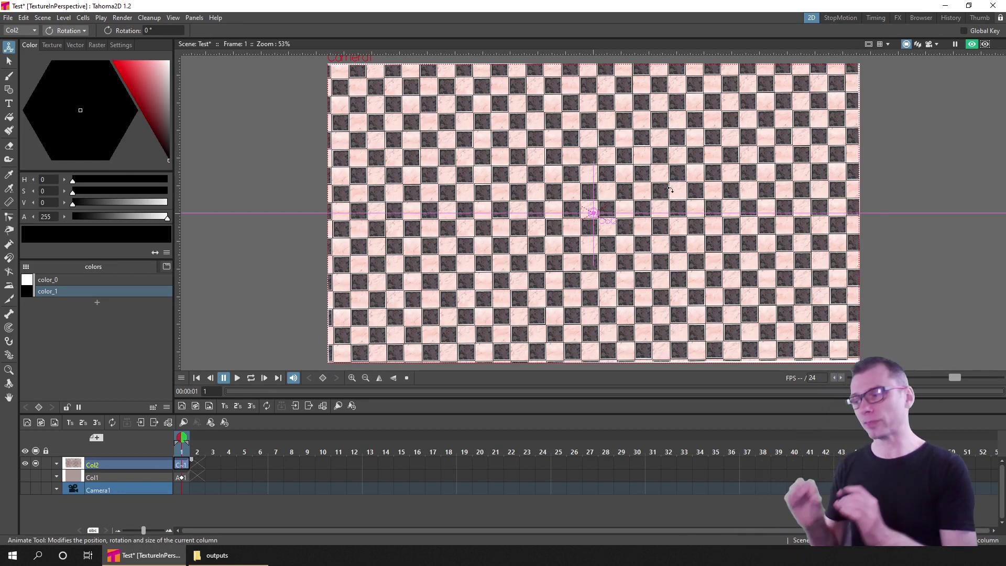
pyautogui.click(9, 61)
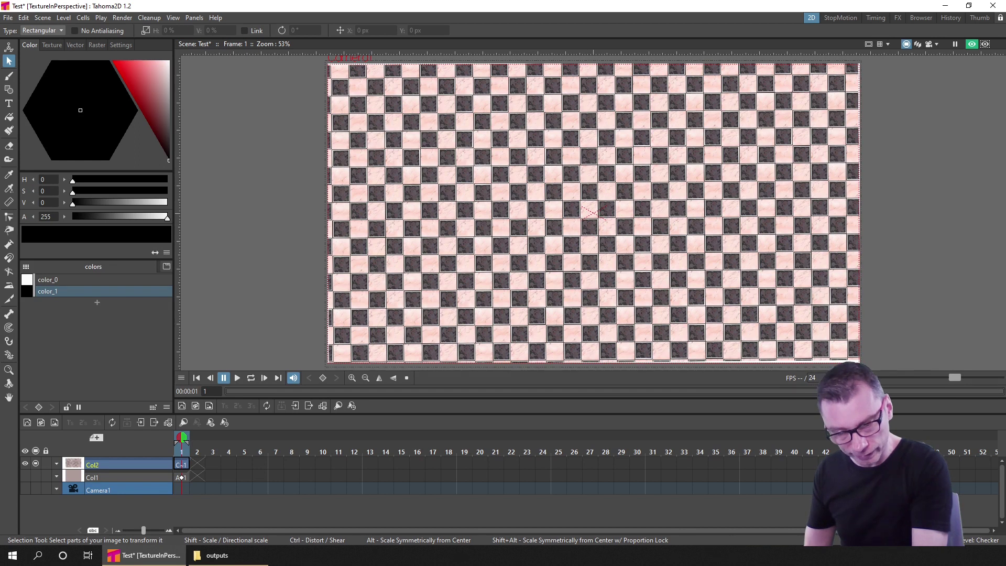
pyautogui.moveTo(863, 363); pyautogui.dragTo(325, 60)
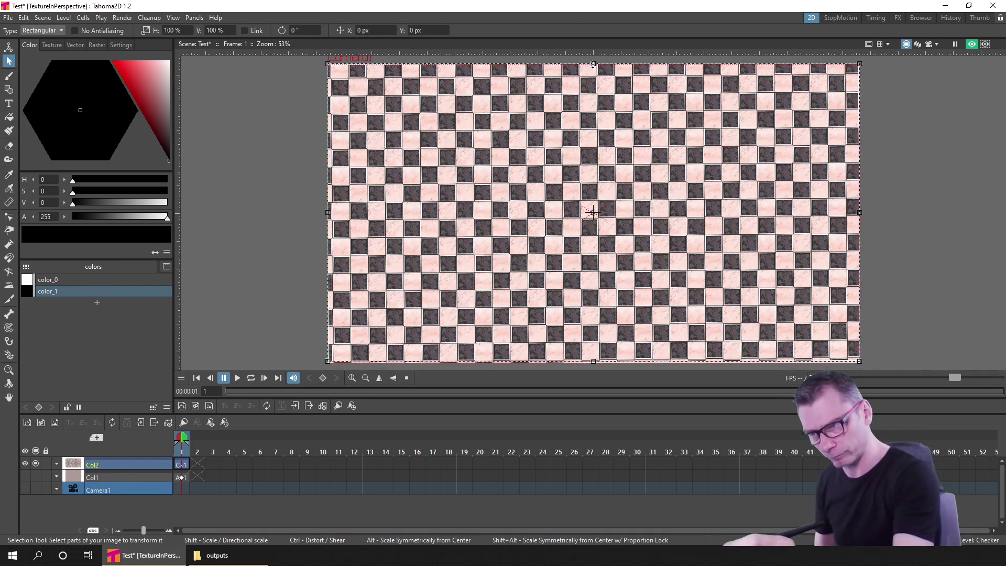
pyautogui.moveTo(592, 66)
pyautogui.mouseDown()
pyautogui.moveTo(593, 89)
pyautogui.moveTo(593, 78)
pyautogui.mouseUp()
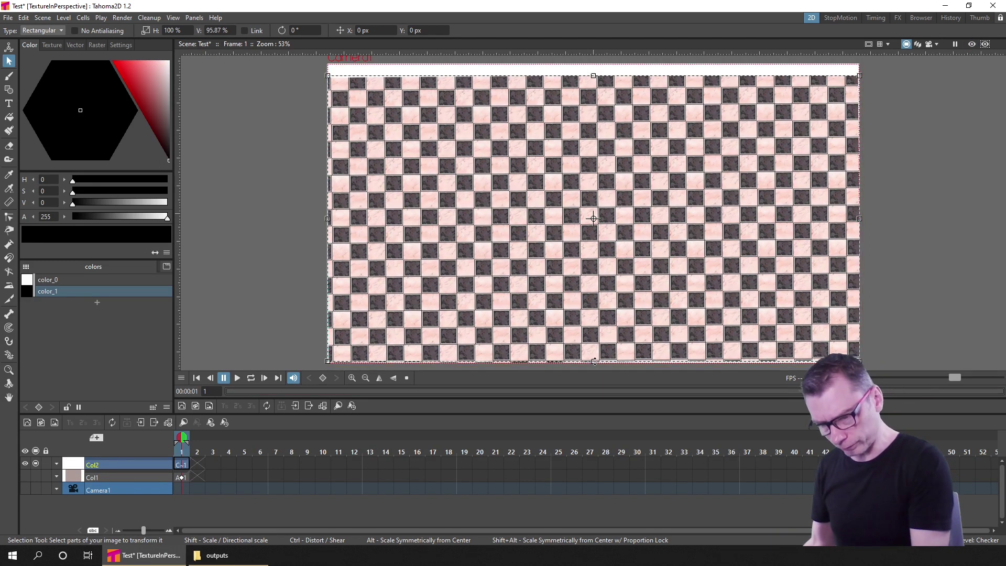
pyautogui.moveTo(594, 346); pyautogui.dragTo(591, 336)
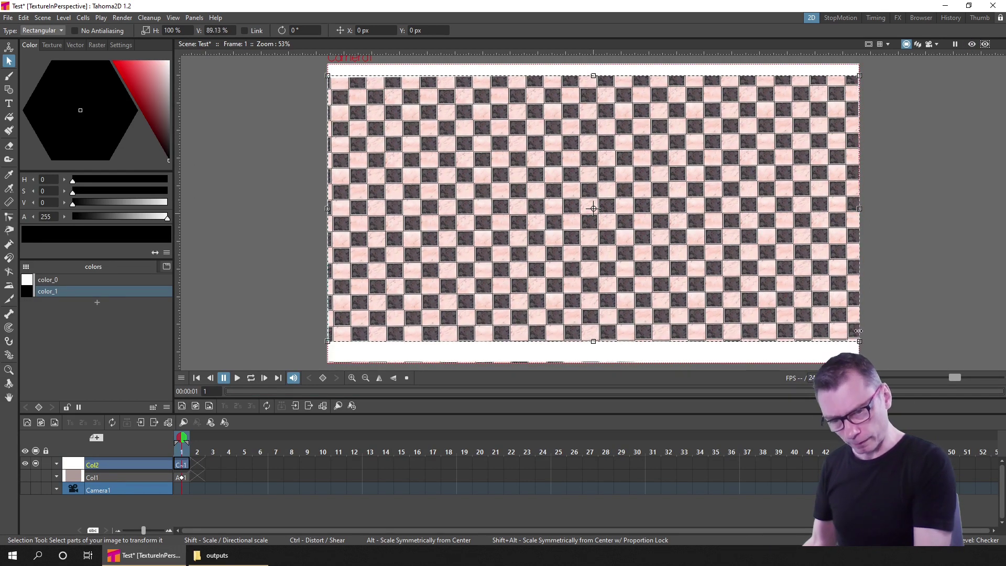
pyautogui.moveTo(858, 331); pyautogui.dragTo(858, 333)
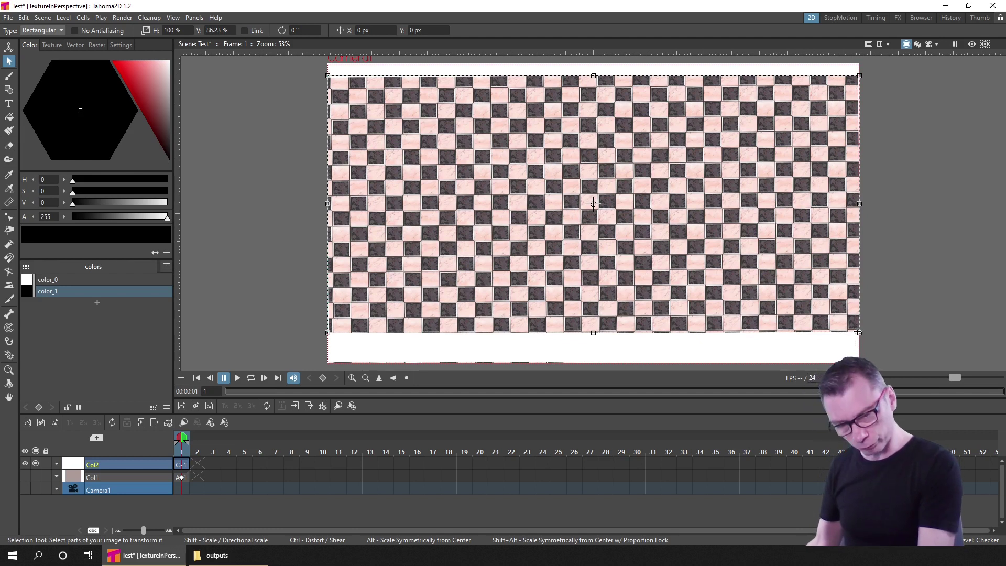
# Distort the checker image's right corners inward to form a short vertical far edge, deselect it, and save the scene.
pyautogui.moveTo(859, 333); pyautogui.dragTo(602, 255)
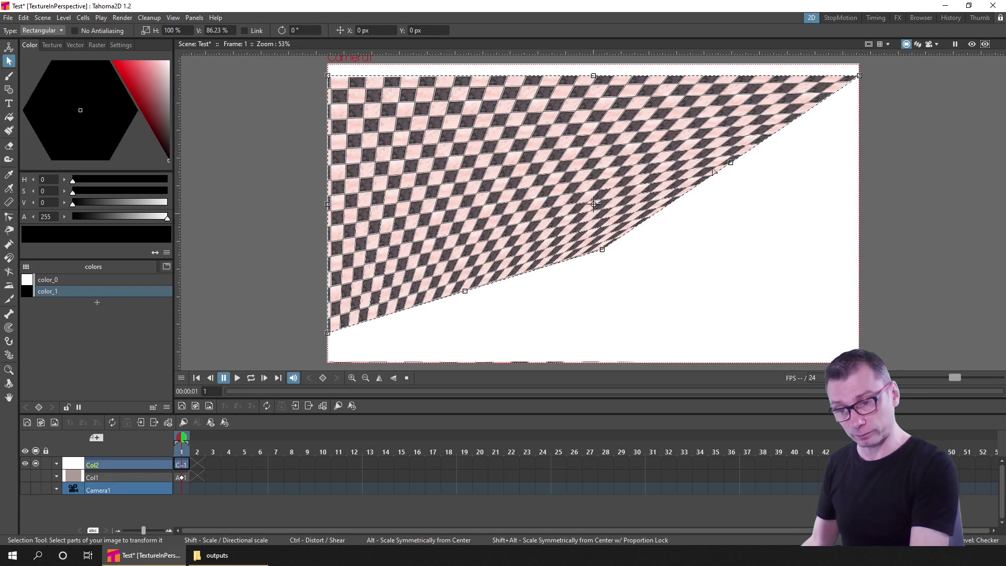
pyautogui.moveTo(859, 76); pyautogui.dragTo(602, 252)
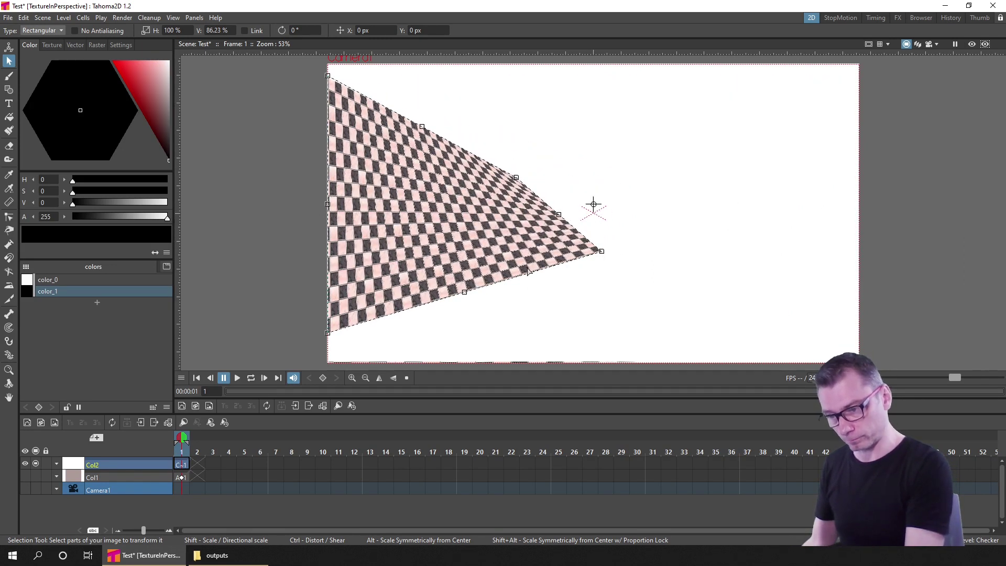
pyautogui.moveTo(527, 271); pyautogui.dragTo(506, 219)
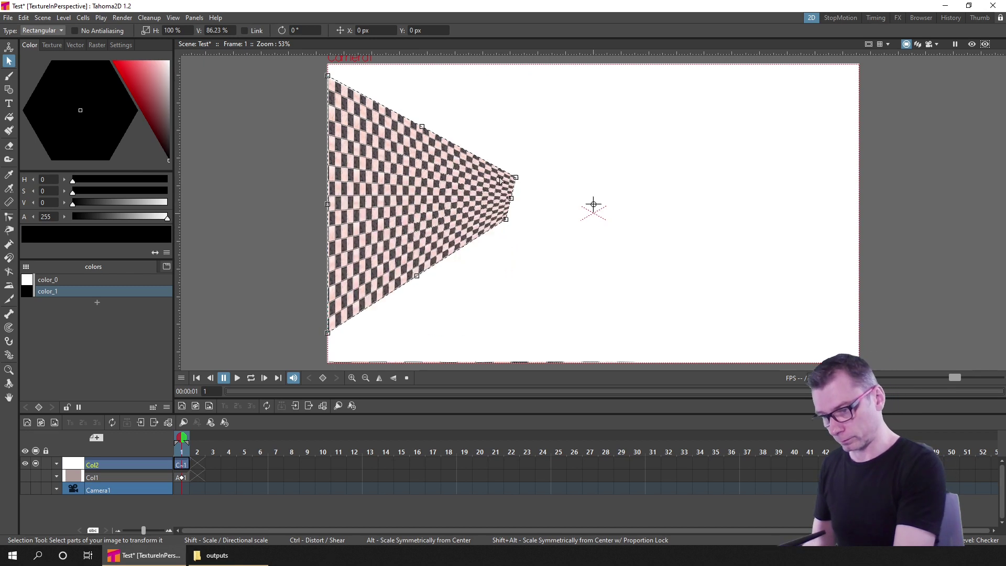
pyautogui.moveTo(500, 180); pyautogui.dragTo(507, 181)
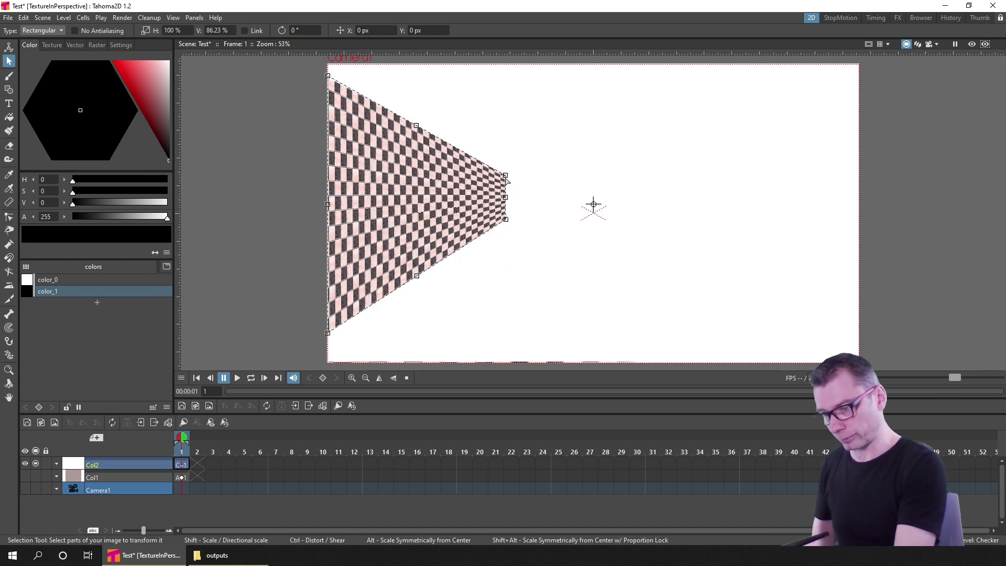
pyautogui.click(541, 226)
pyautogui.hotkey('ctrl', 's')
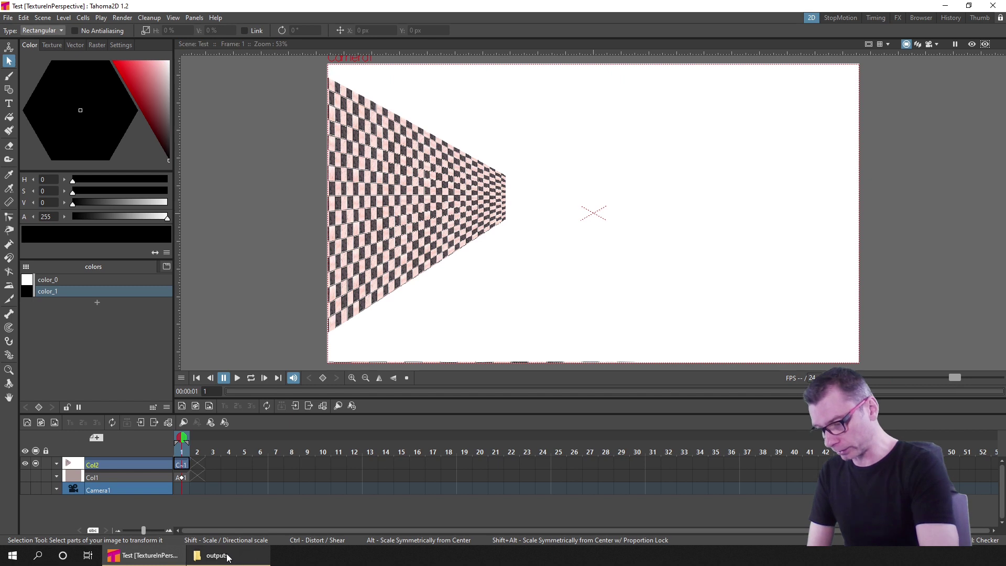
pyautogui.click(197, 464)
pyautogui.hotkey('alt', 'l')
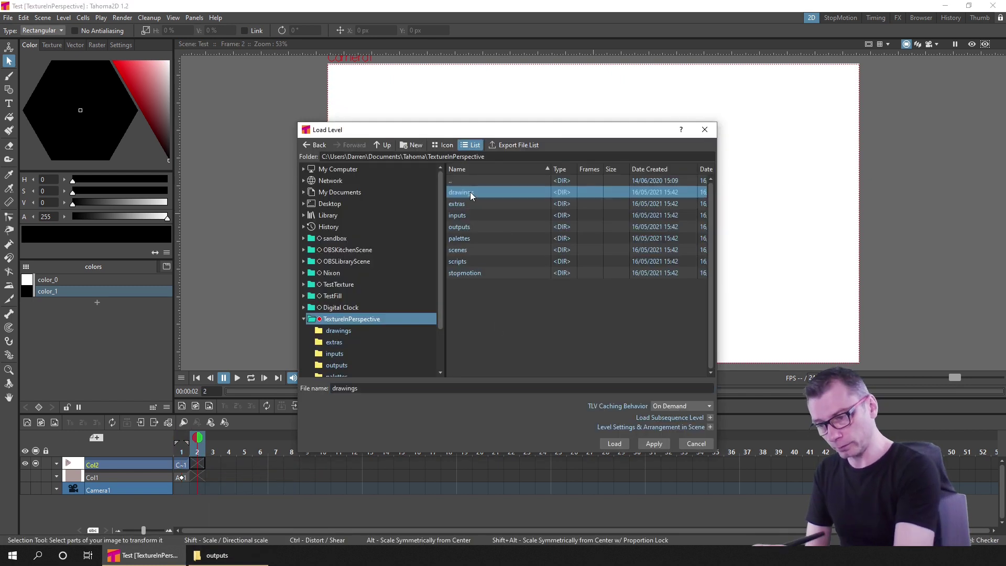
pyautogui.doubleClick(453, 181)
# Examine the Checker.0001.png thumbnail in the outputs folder, and return to frame 1 of the Tahoma2D scene.
pyautogui.click(217, 555)
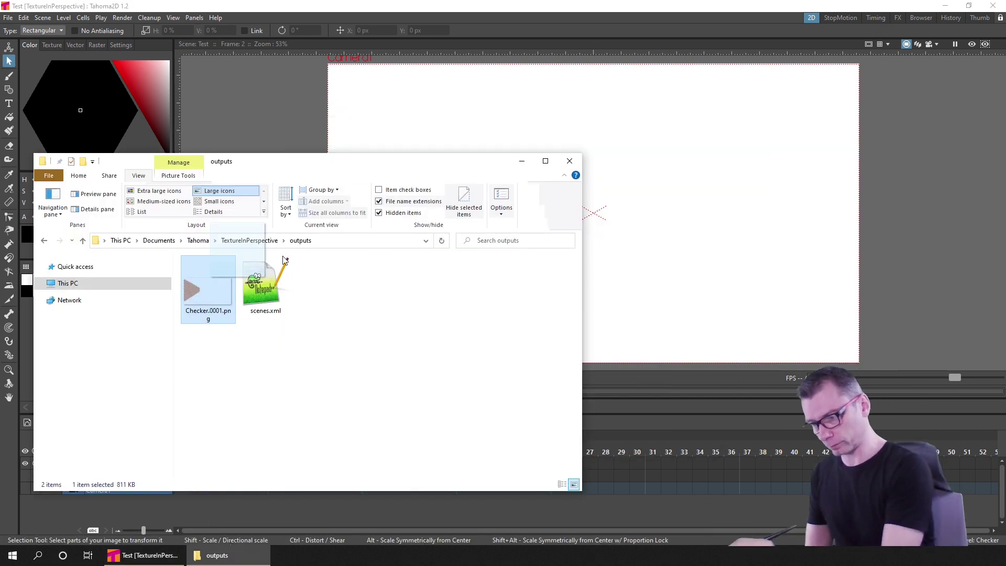
pyautogui.click(213, 305)
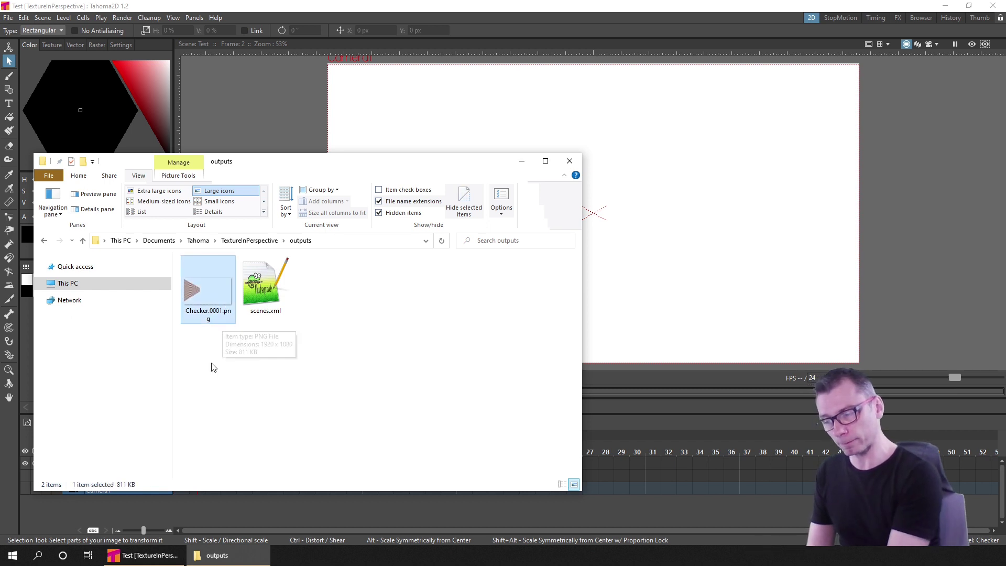
pyautogui.keyDown('ctrl'); pyautogui.click(218, 313); pyautogui.keyUp('ctrl')
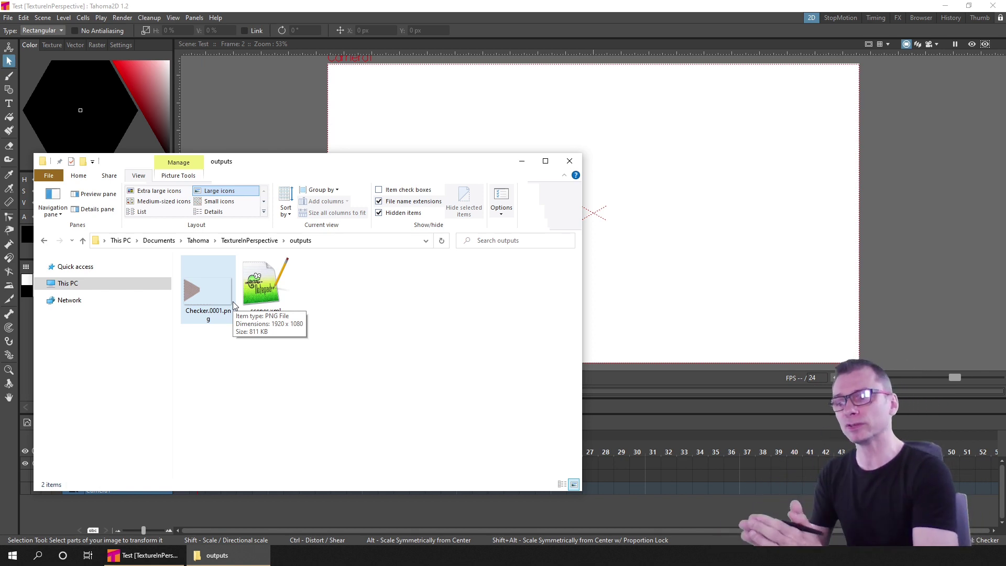
pyautogui.click(142, 555)
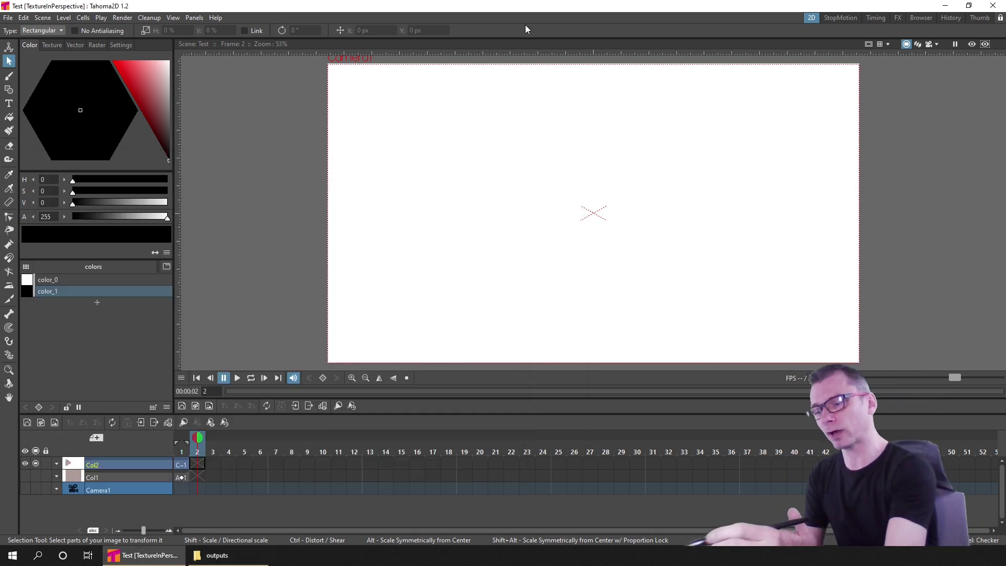
pyautogui.click(183, 451)
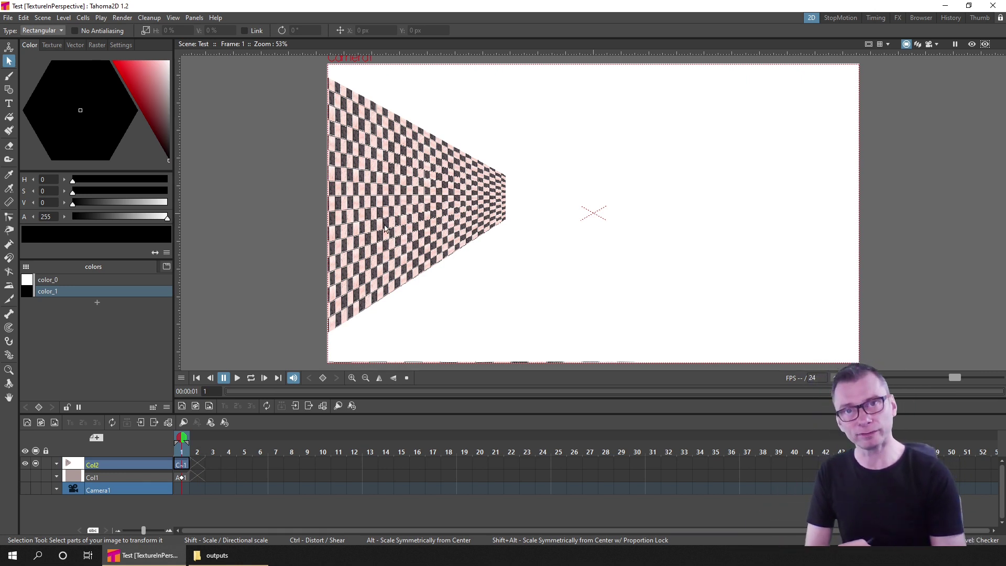
# Undo the last checker distortion, extend the Col2 exposure to frame 2, and set frame 2 to drawing 2.
pyautogui.hotkey('ctrl', 'z')
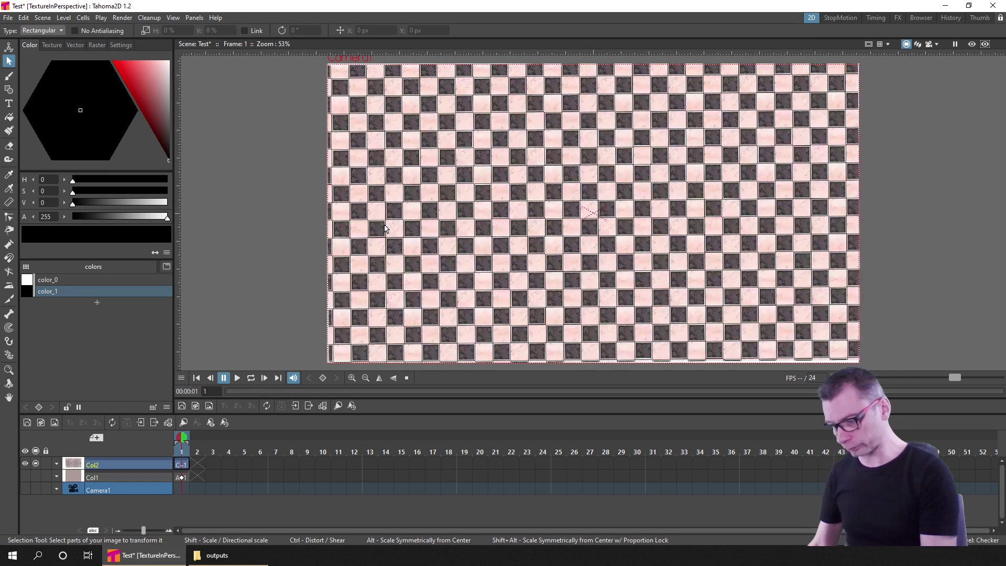
pyautogui.click(184, 466)
pyautogui.click(192, 465)
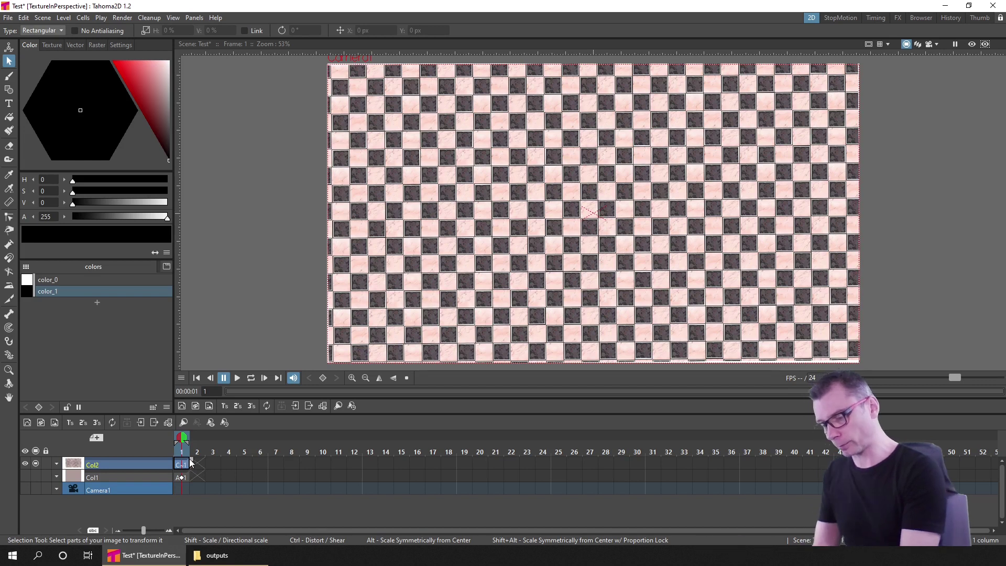
pyautogui.moveTo(191, 463); pyautogui.dragTo(198, 464)
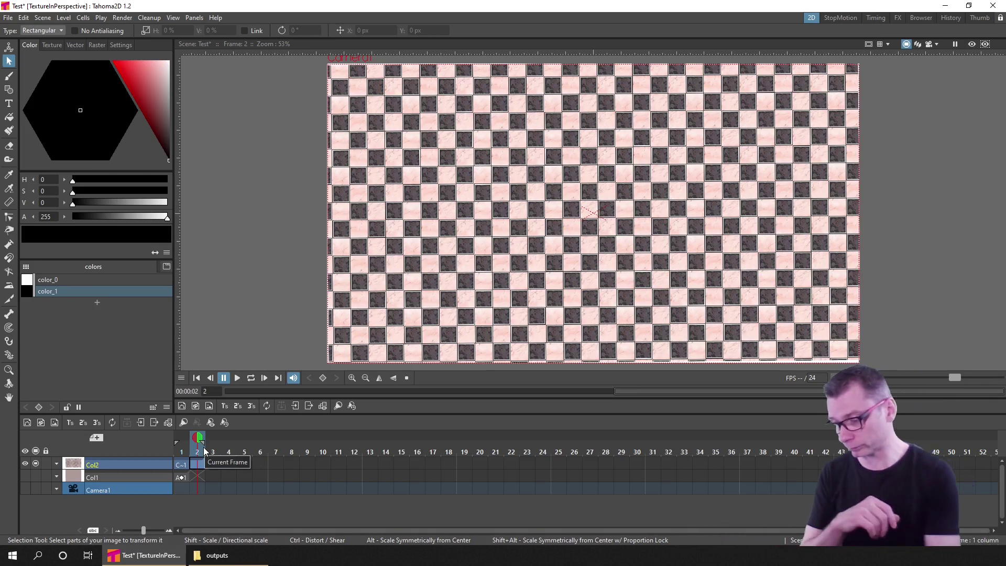
pyautogui.click(189, 464)
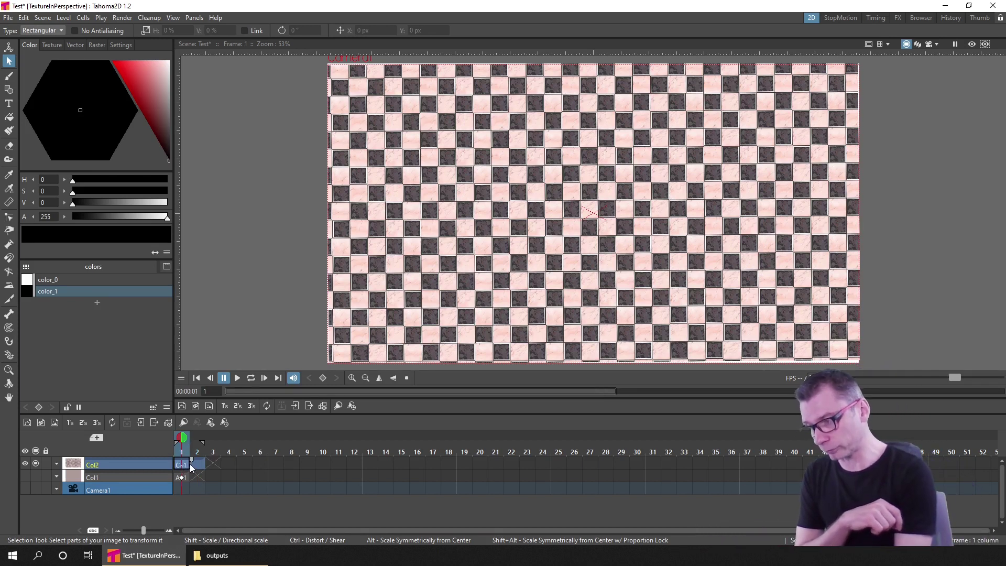
pyautogui.click(202, 464)
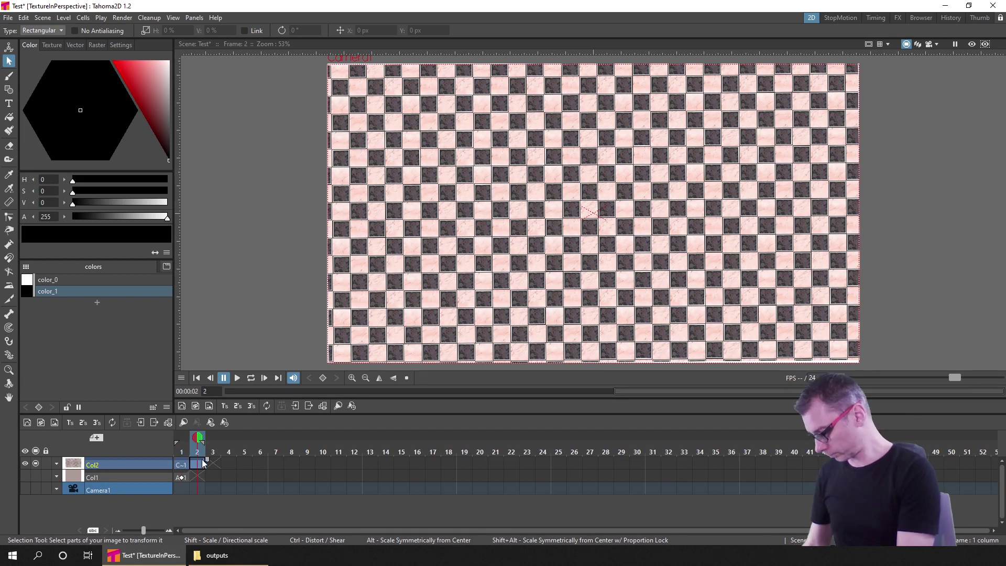
pyautogui.write('2')
pyautogui.press('Return')
# Copy the whole checker image from frame 1 and paste it into a new 1920 x 1080 px raster level B on frame 3.
pyautogui.click(184, 465)
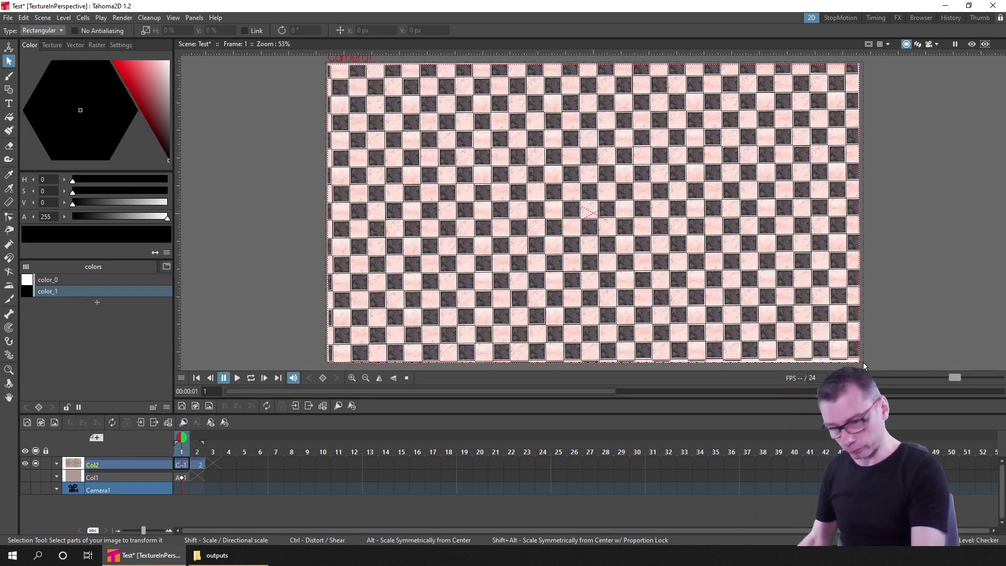
pyautogui.click(200, 466)
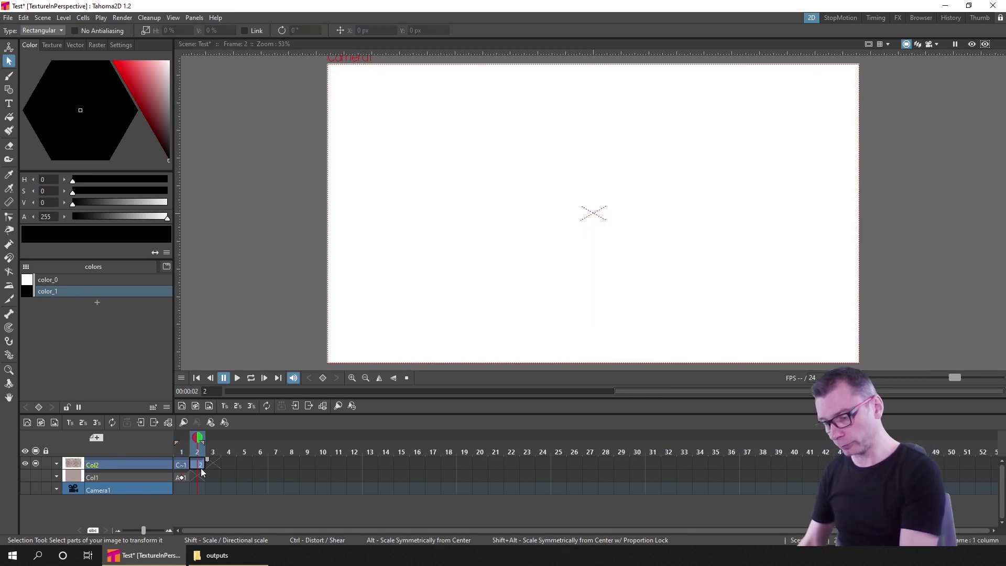
pyautogui.click(212, 465)
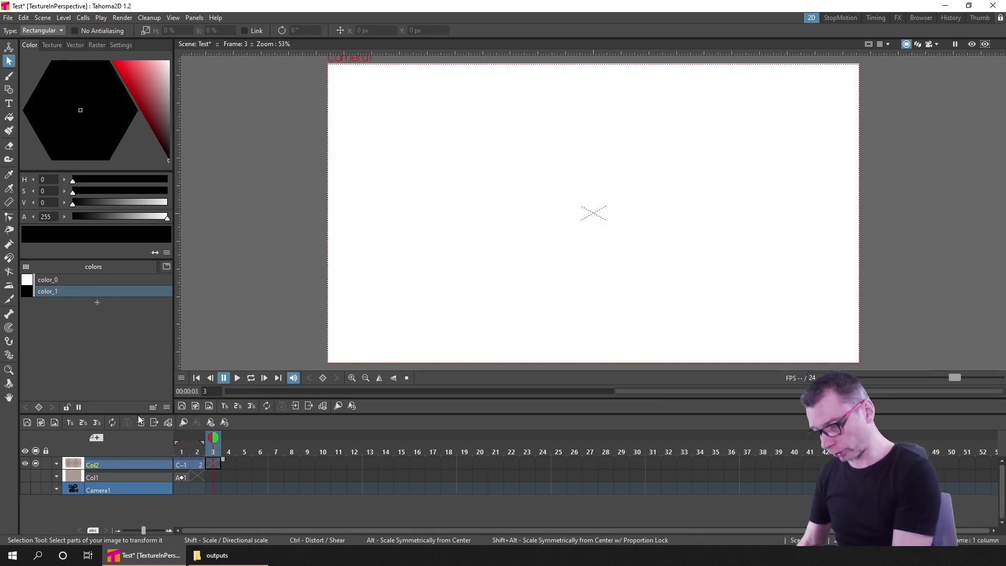
pyautogui.click(54, 422)
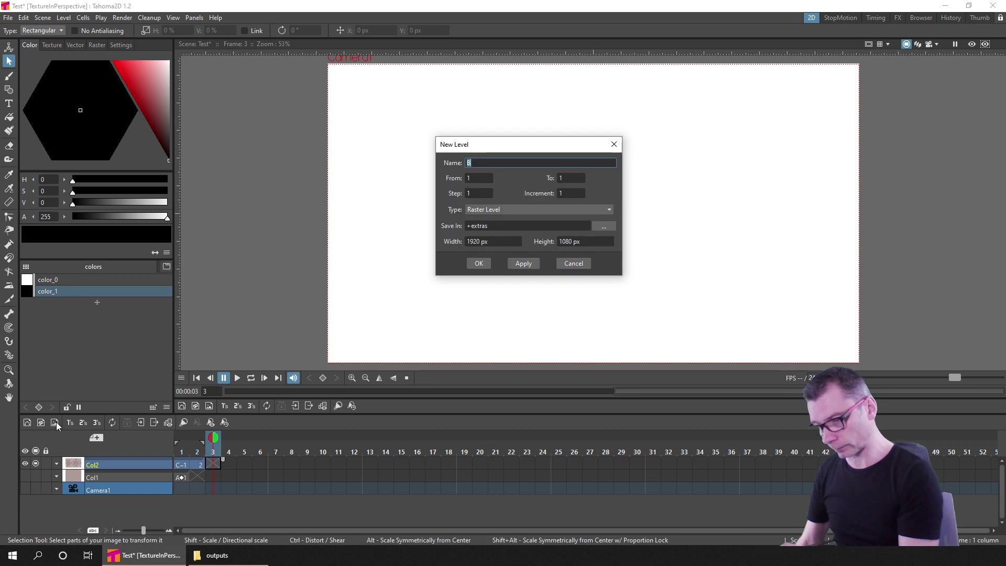
pyautogui.click(476, 263)
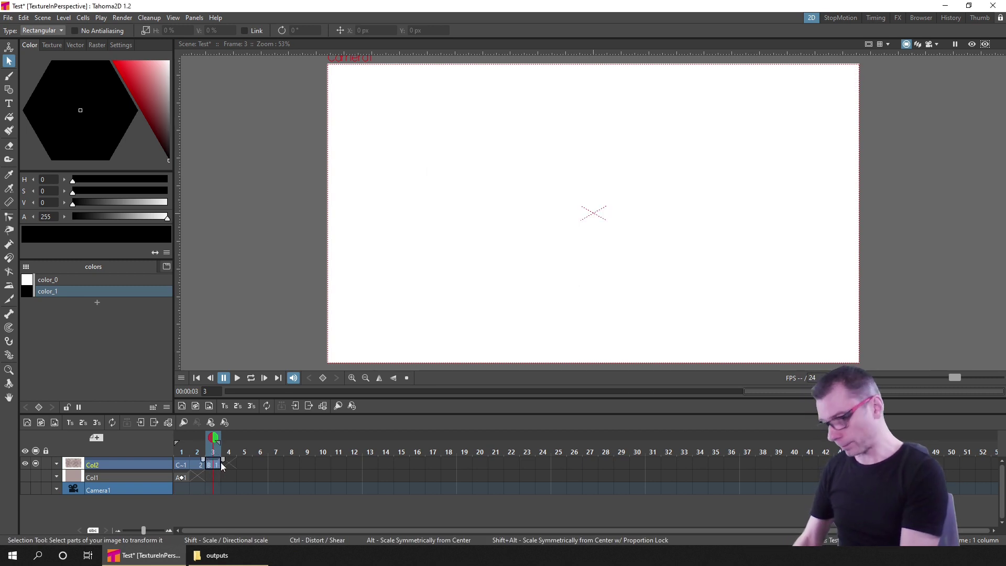
pyautogui.hotkey('ctrl', 'v')
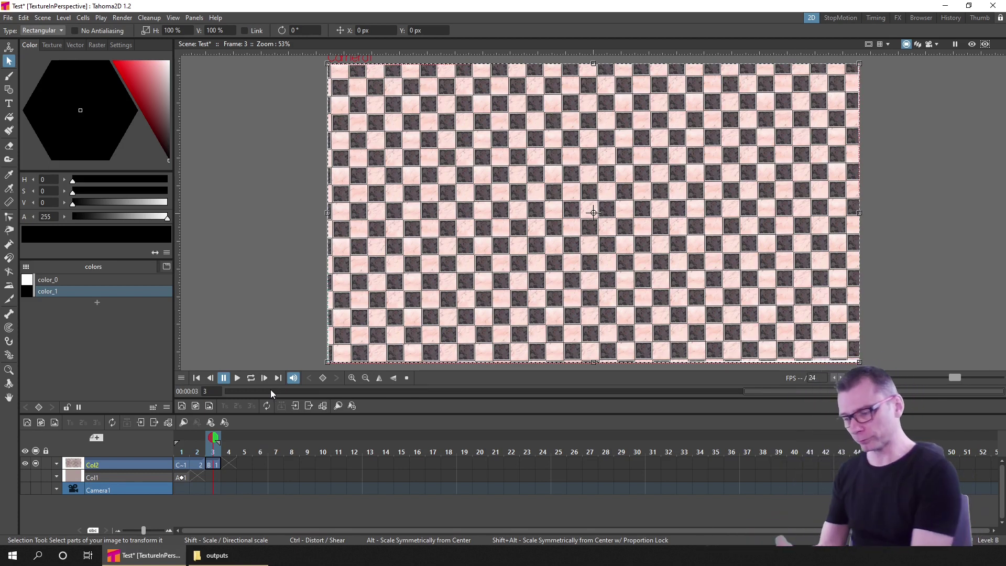
# Duplicate the level B checker drawing onto frame 4, and distort the frame 3 image's right corners inward to form a left wall.
pyautogui.click(213, 464)
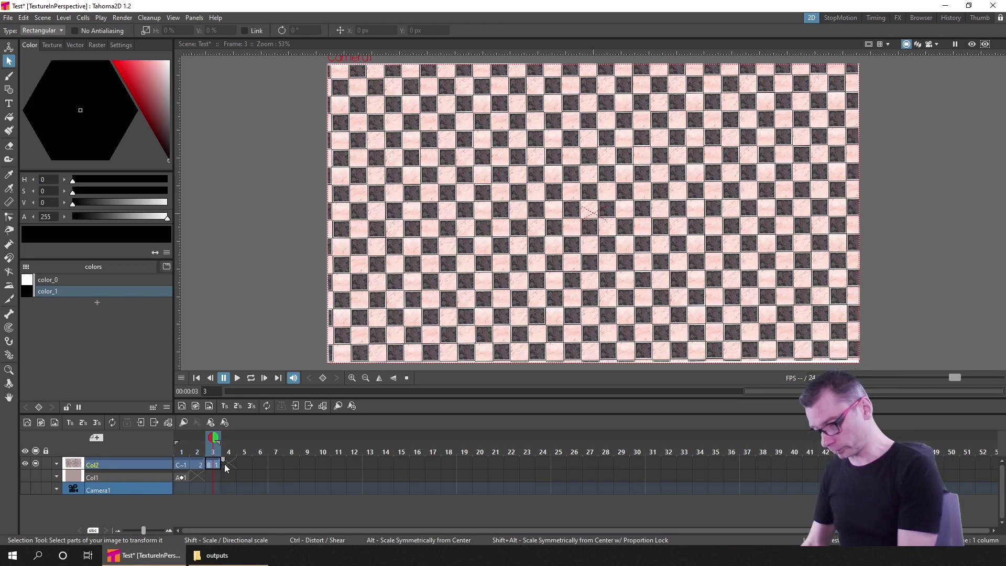
pyautogui.moveTo(225, 458)
pyautogui.mouseDown()
pyautogui.moveTo(241, 460)
pyautogui.moveTo(227, 464)
pyautogui.mouseUp()
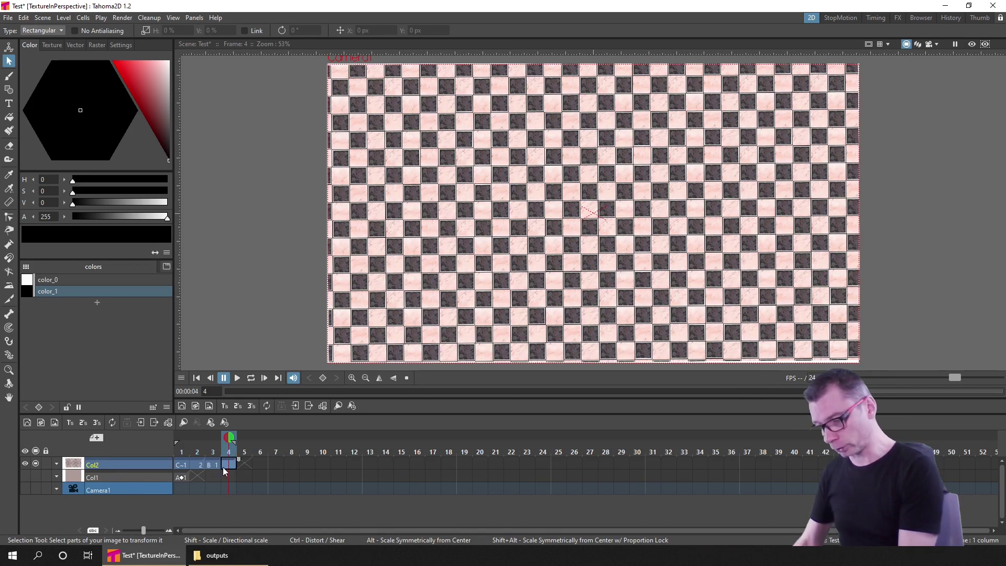
pyautogui.click(211, 463)
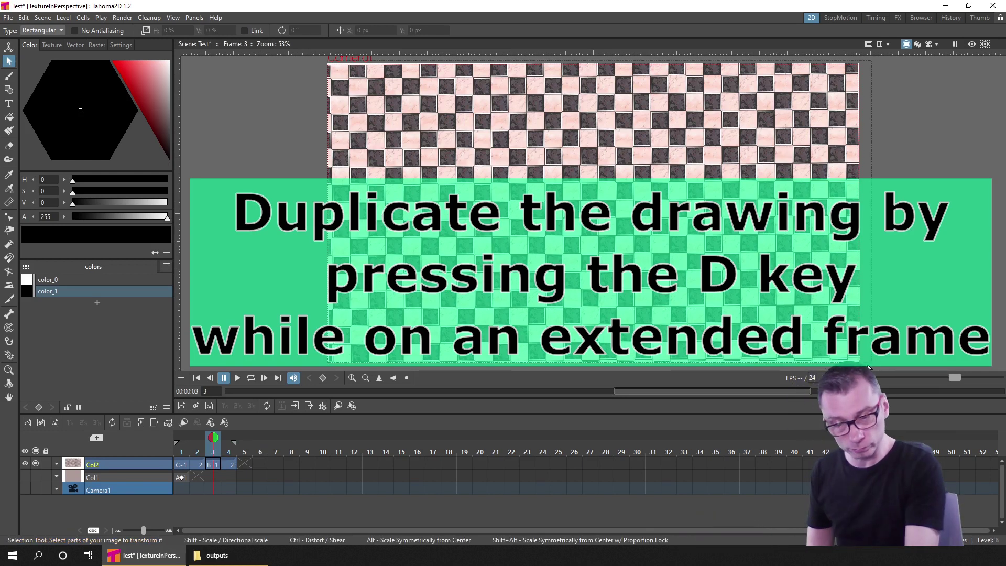
pyautogui.hotkey('ctrl', 'a')
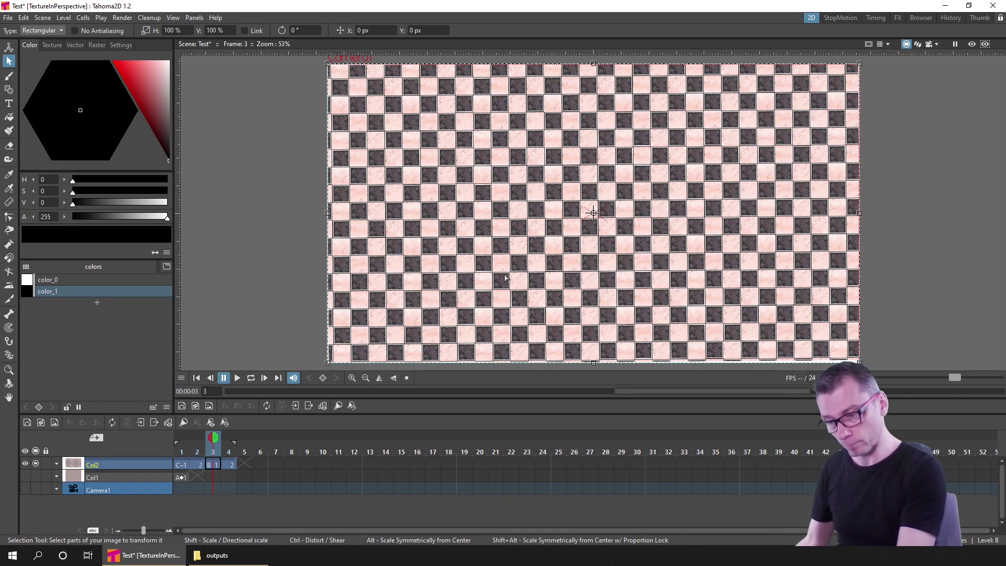
pyautogui.moveTo(859, 362); pyautogui.dragTo(501, 222)
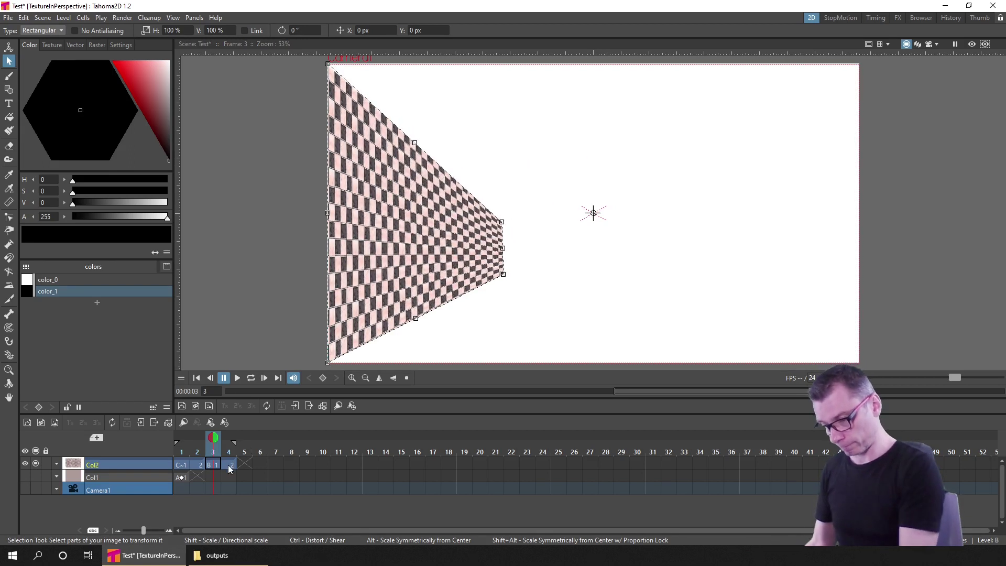
# Copy the whole undistorted checker image from frame 4 and paste it onto the drawing on frame 3.
pyautogui.click(228, 464)
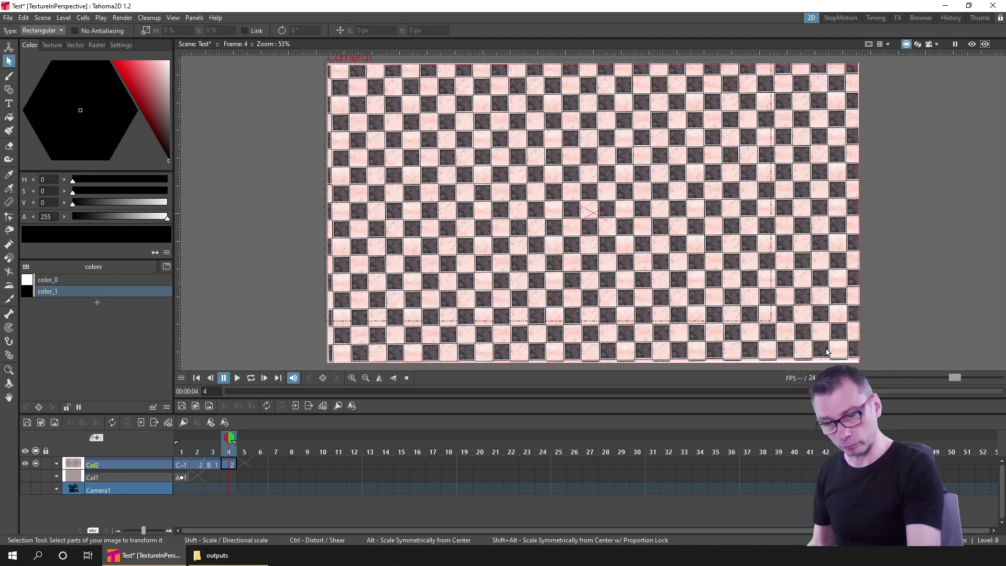
pyautogui.hotkey('ctrl', 'a')
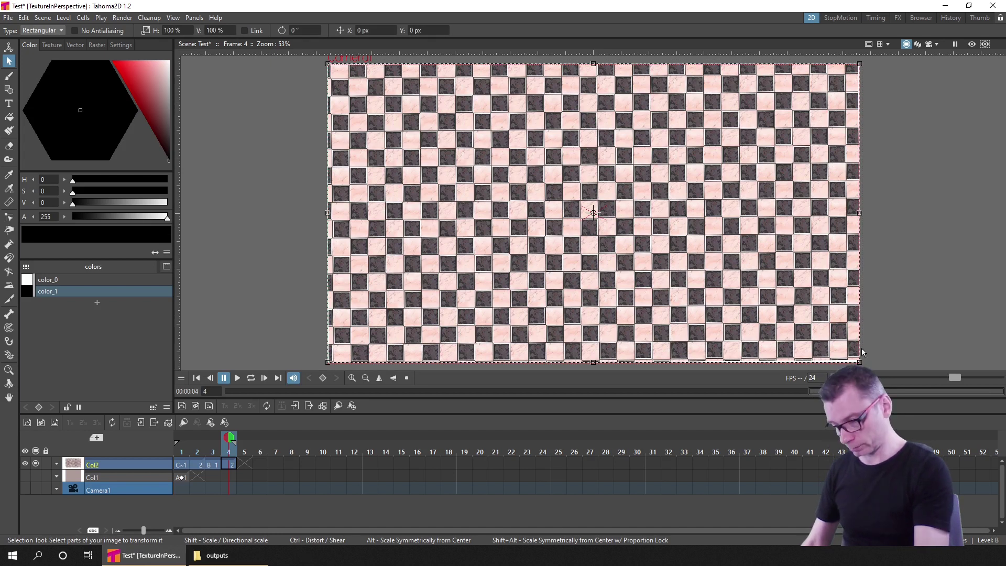
pyautogui.click(212, 464)
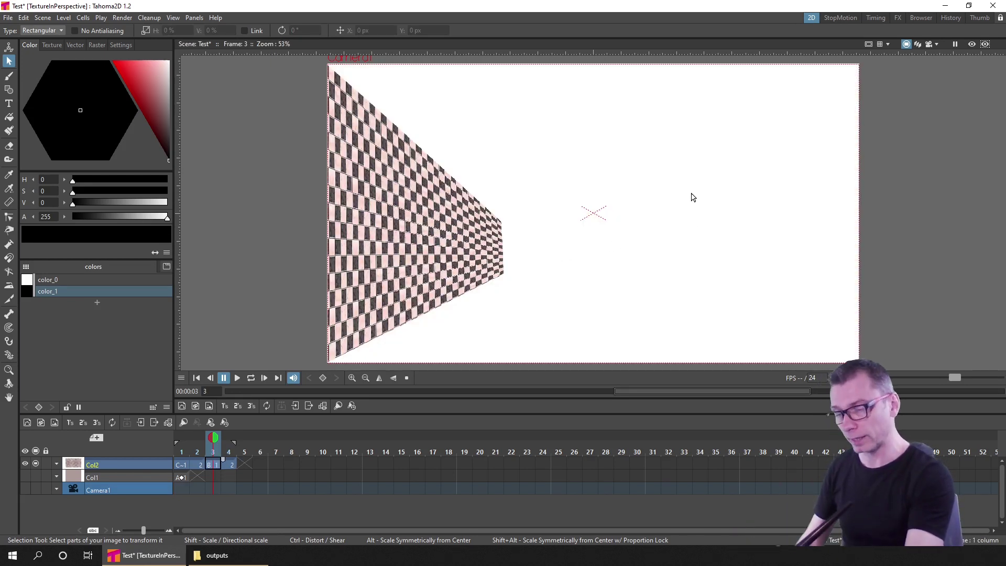
pyautogui.hotkey('ctrl', 'a')
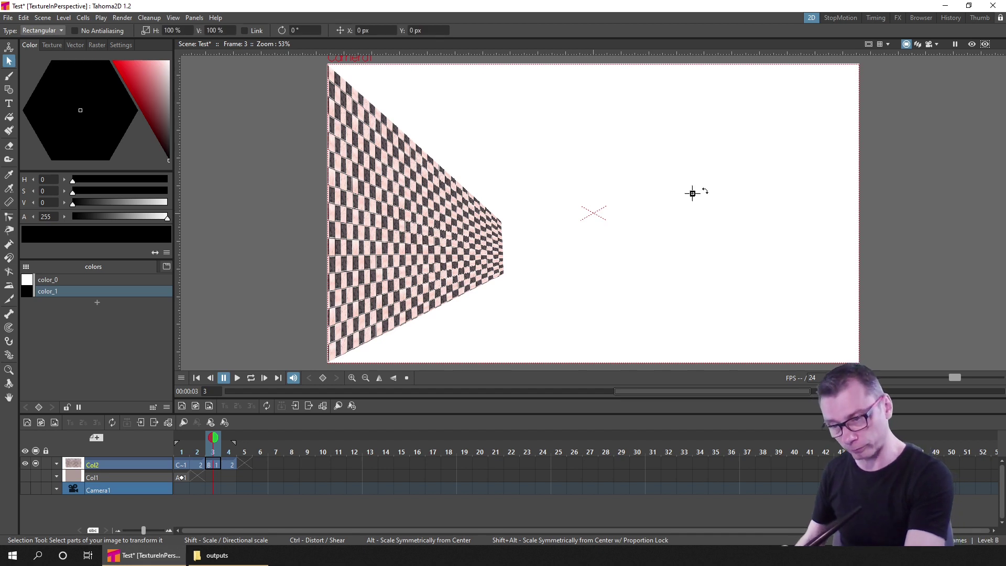
pyautogui.hotkey('ctrl', 'z')
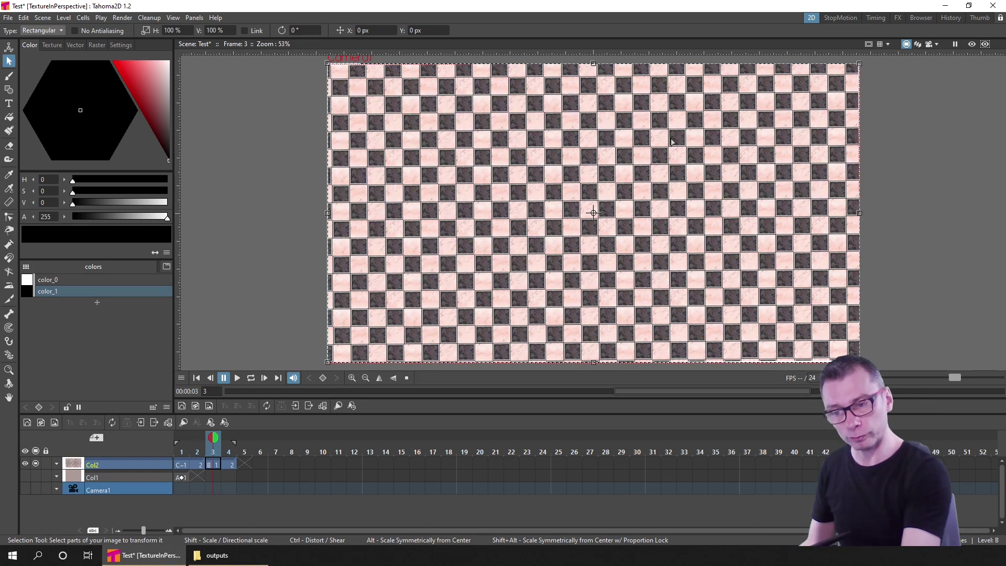
# Distort the pasted checker image's left corners inward to form a matching right wall, deselect it, and save the scene.
pyautogui.hotkey('ctrl', 'y')
pyautogui.hotkey('ctrl', 'y')
pyautogui.hotkey('ctrl', 'y')
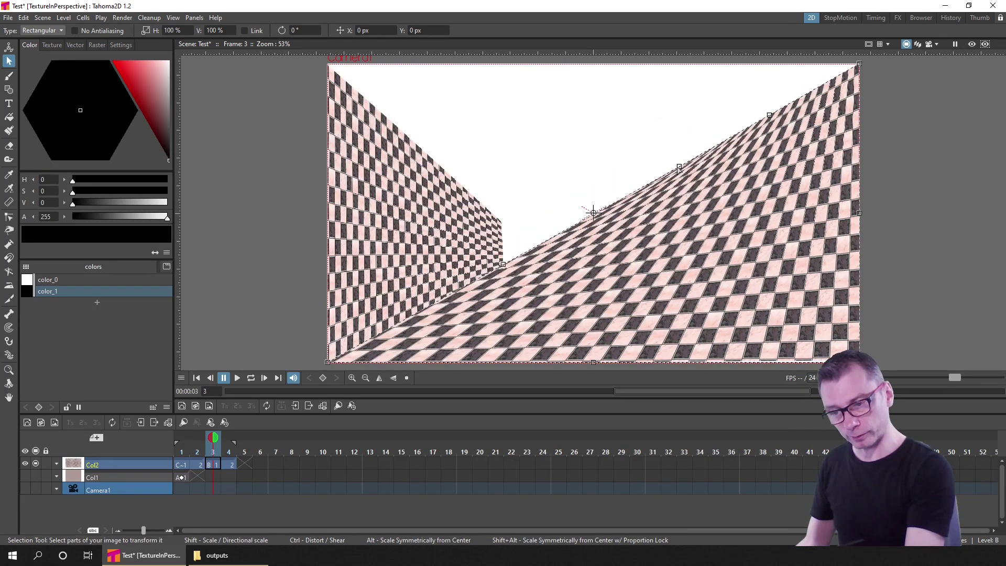
pyautogui.hotkey('ctrl', 'y')
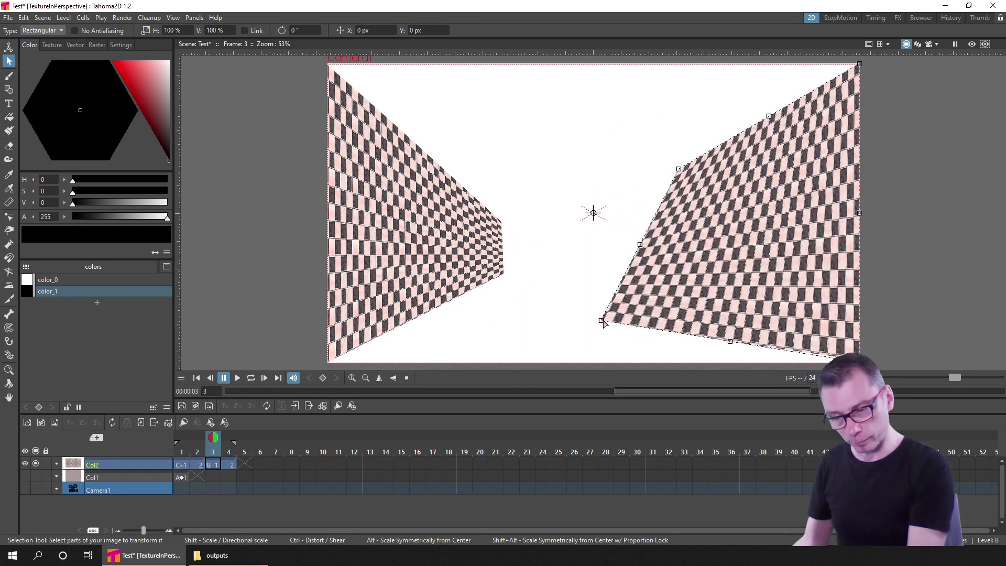
pyautogui.moveTo(601, 320); pyautogui.dragTo(674, 272)
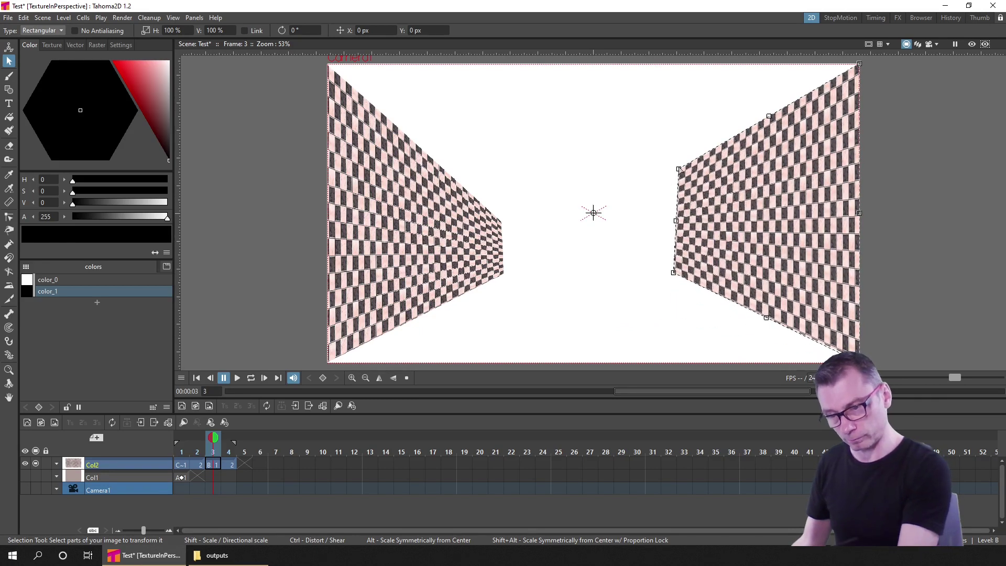
pyautogui.moveTo(679, 170); pyautogui.dragTo(674, 220)
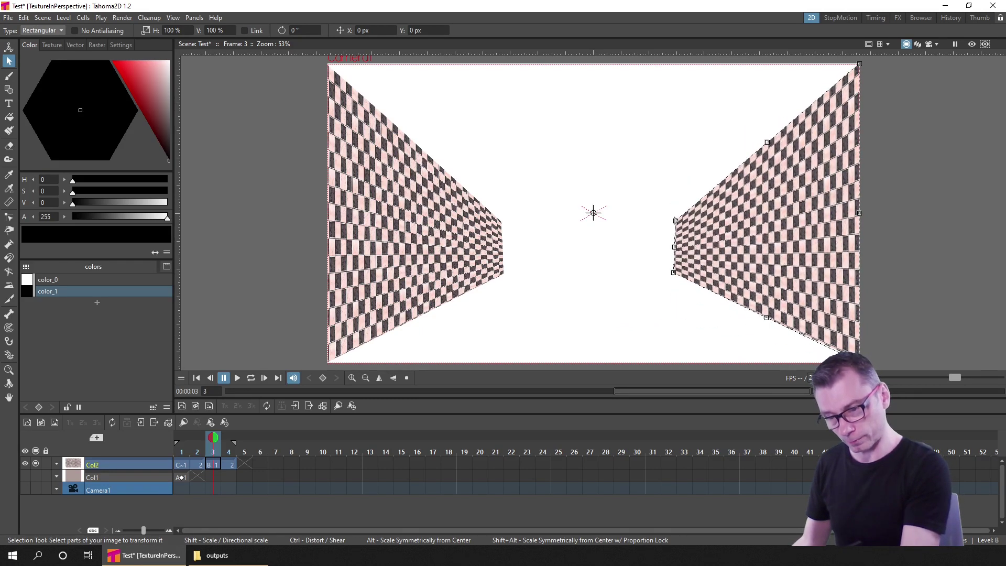
pyautogui.click(650, 304)
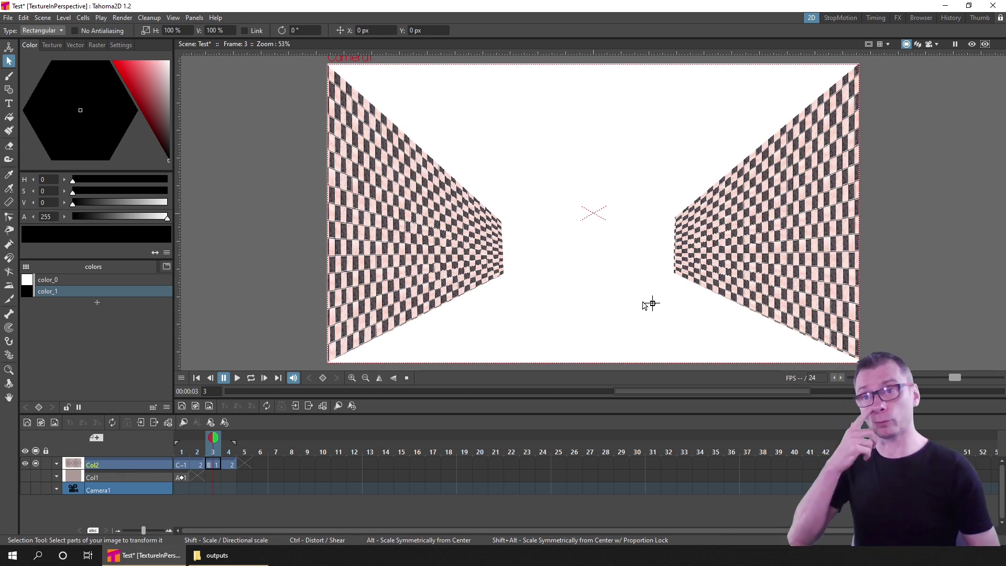
pyautogui.hotkey('ctrl', 's')
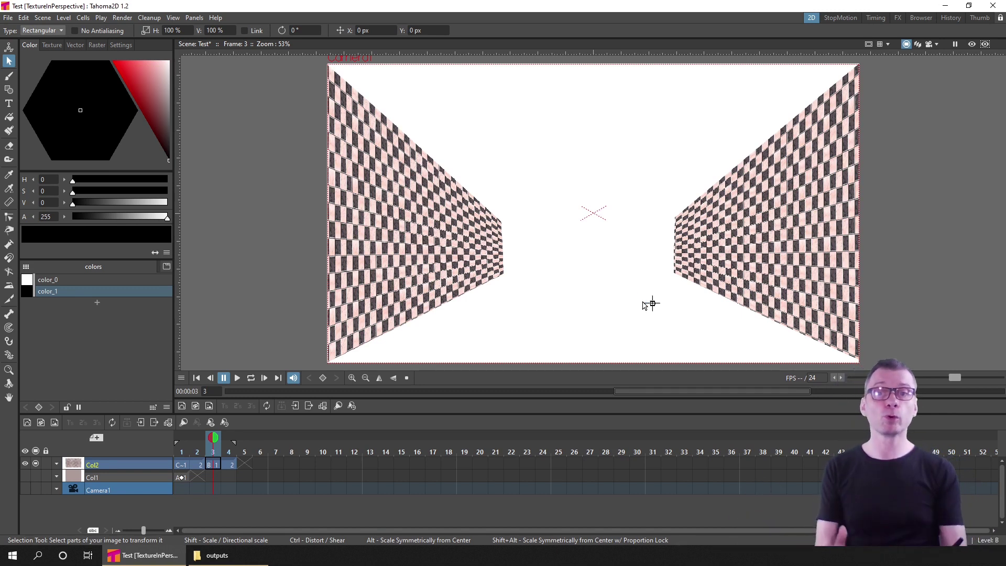
pyautogui.hotkey('ctrl', 's')
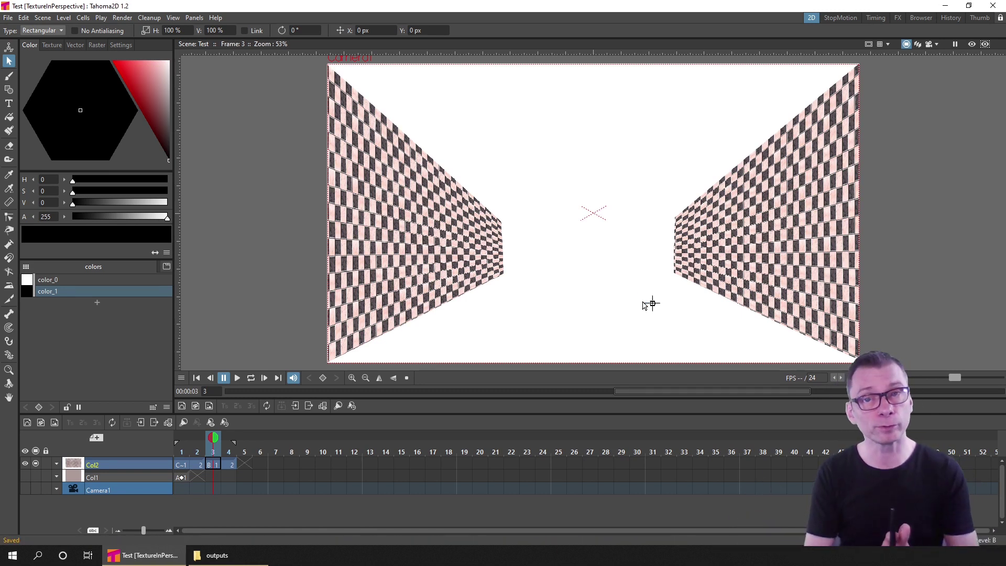